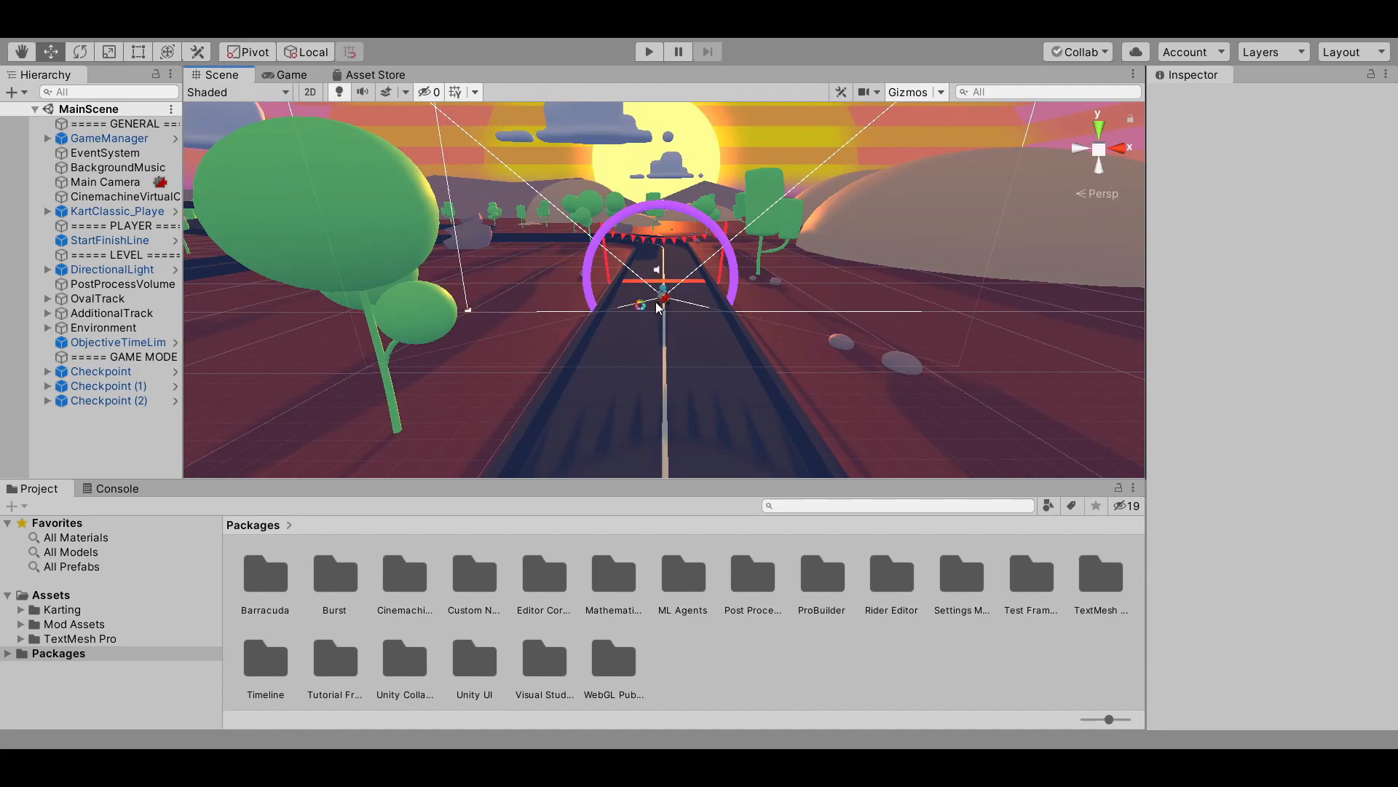
pyautogui.scroll(-5, 657, 246)
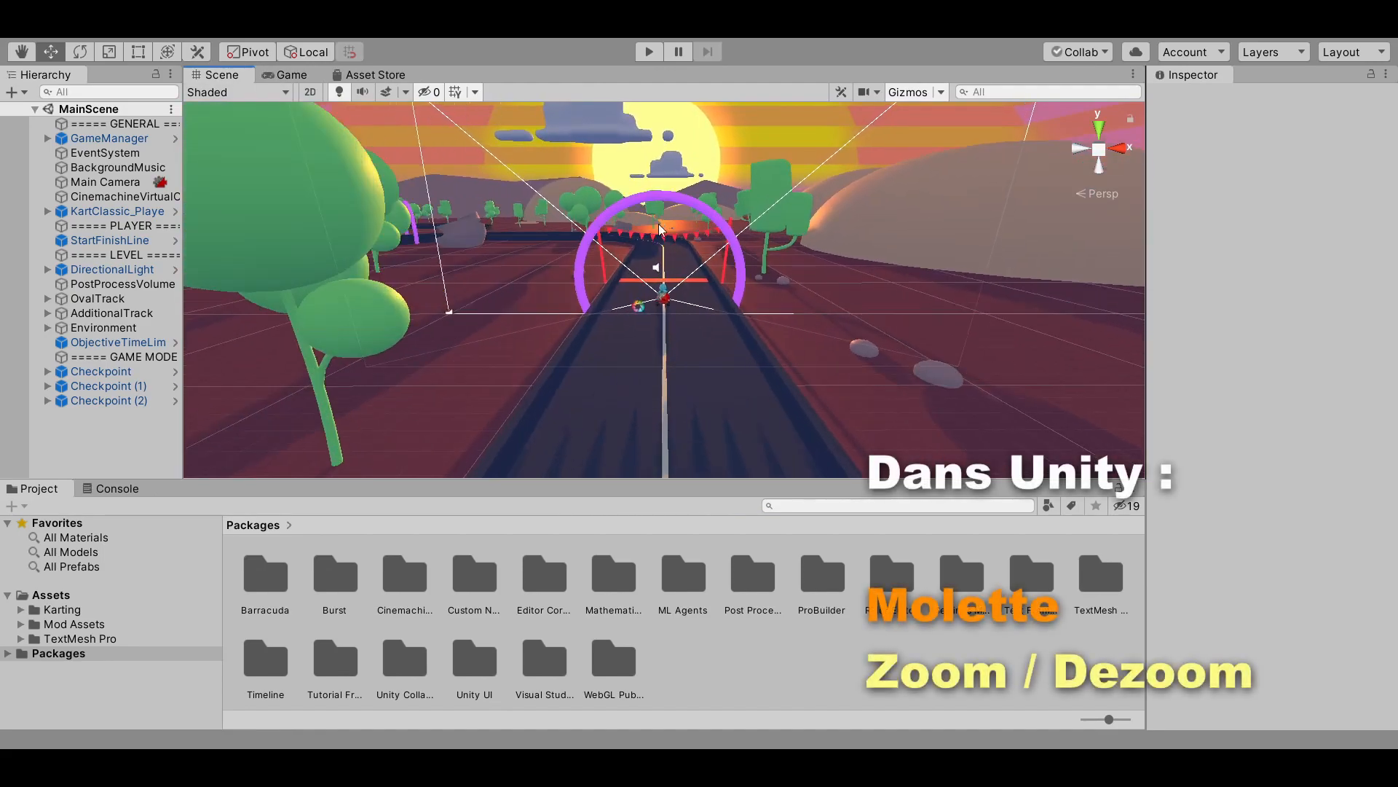
pyautogui.moveTo(657, 246); pyautogui.dragTo(804, 337, button='middle')
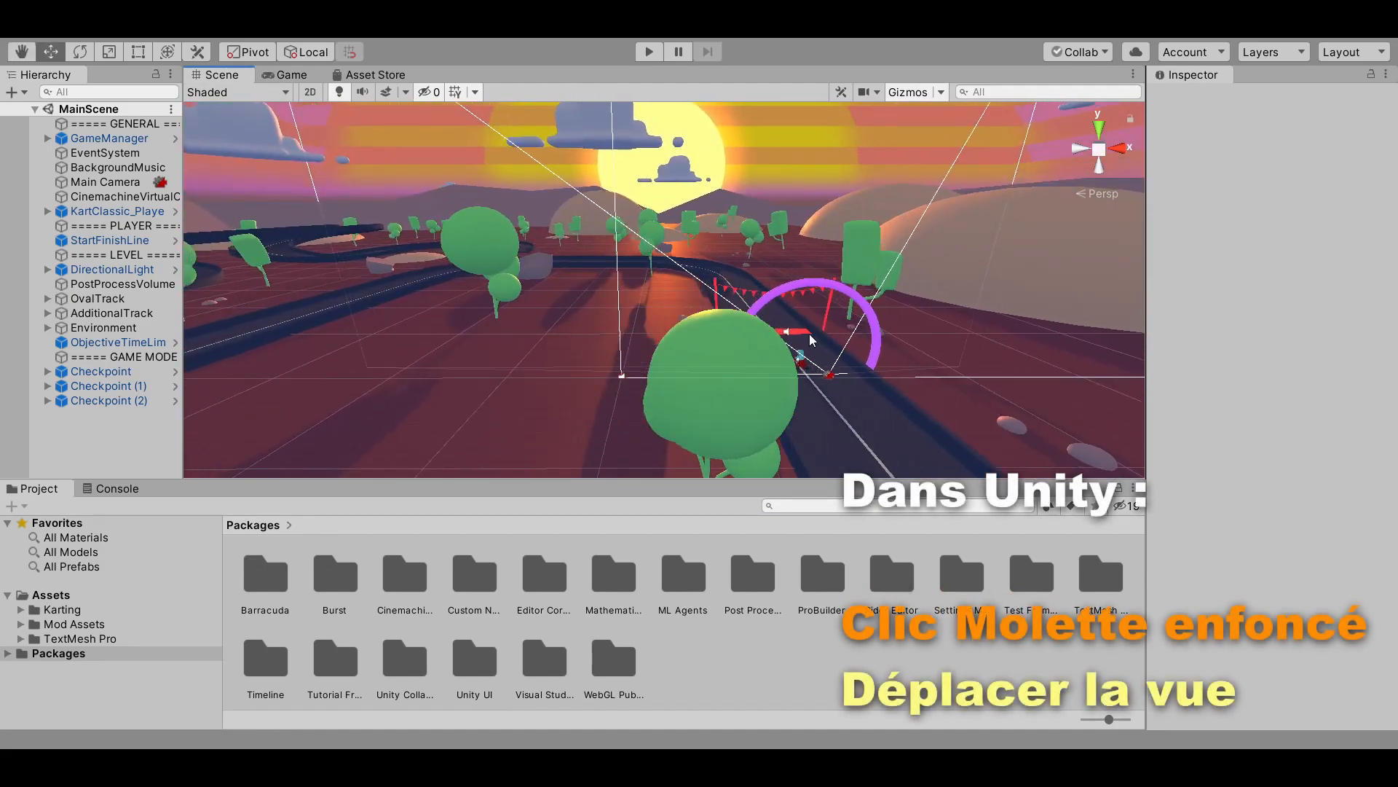
pyautogui.keyDown('alt'); pyautogui.moveTo(466, 240); pyautogui.dragTo(612, 175); pyautogui.keyUp('alt')
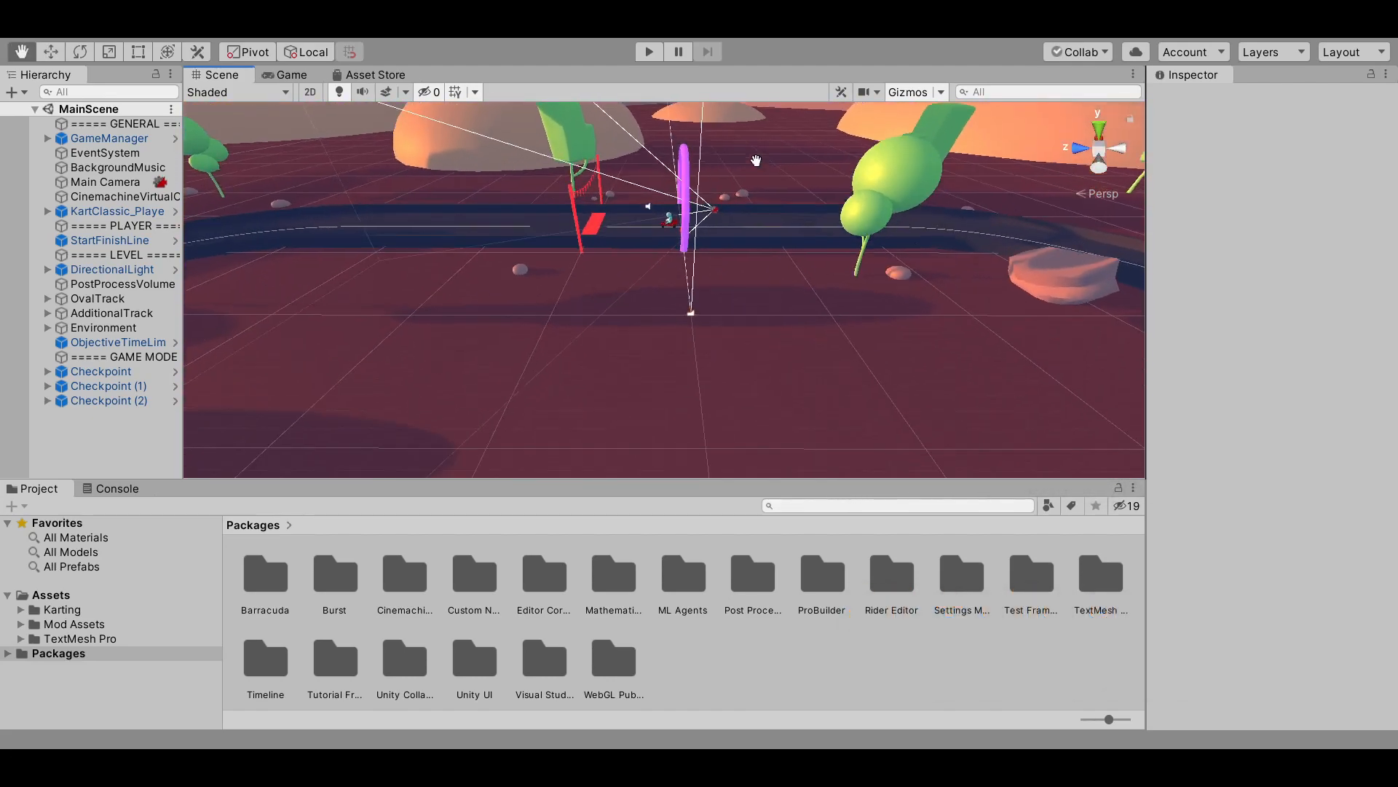
pyautogui.moveTo(691, 161); pyautogui.dragTo(613, 147)
pyautogui.moveTo(613, 147); pyautogui.dragTo(685, 171, button='middle')
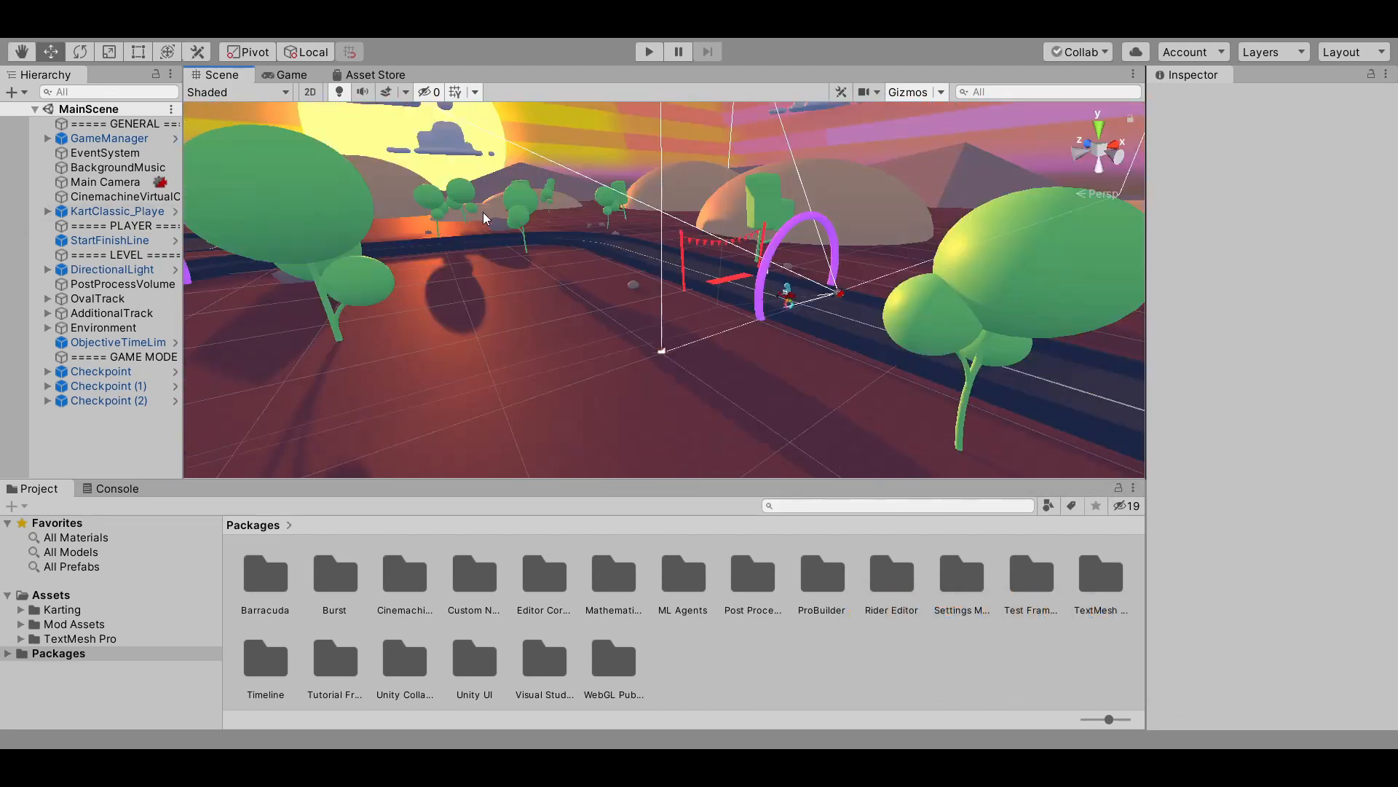
# Step: Filter the scene hierarchy by "light" and select the DirectionalLight object
pyautogui.click(79, 92)
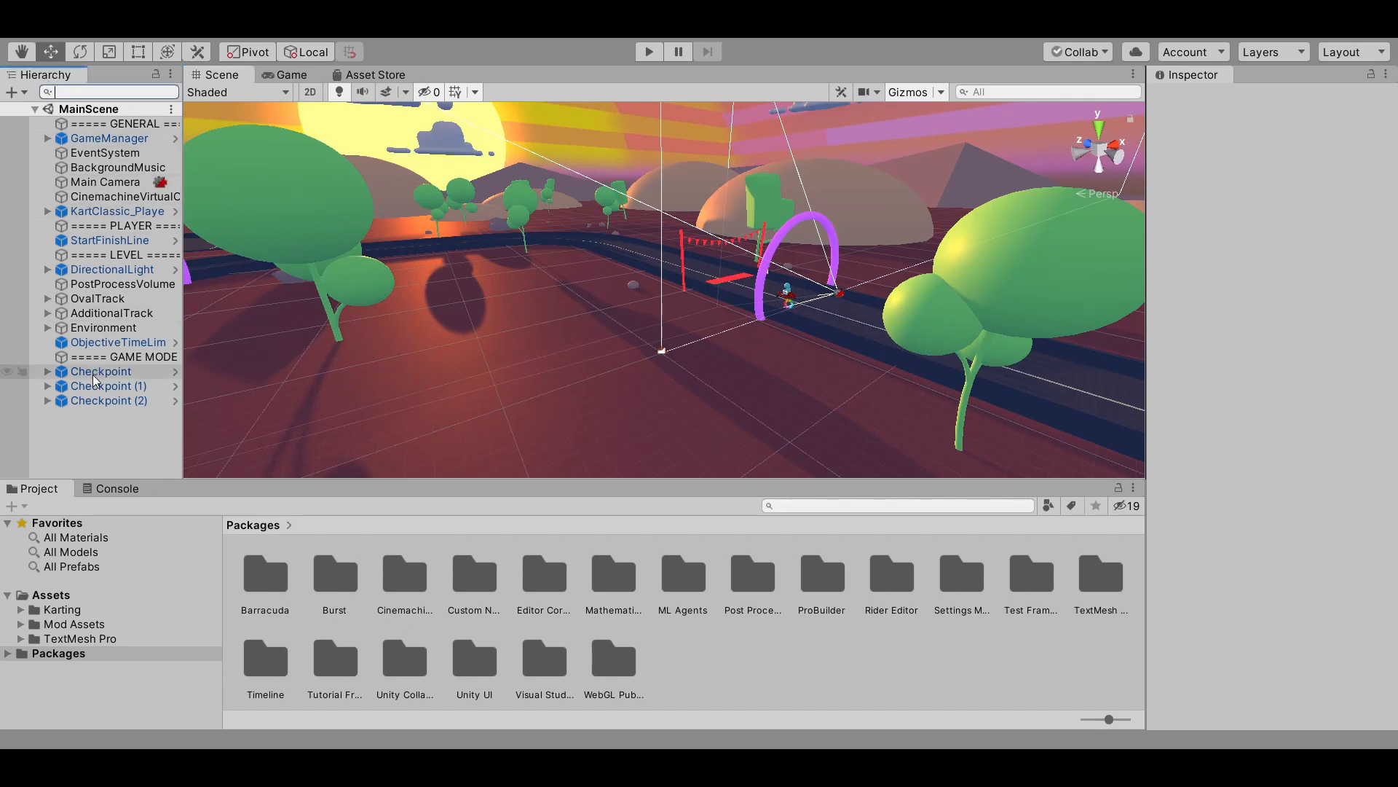
pyautogui.write('light')
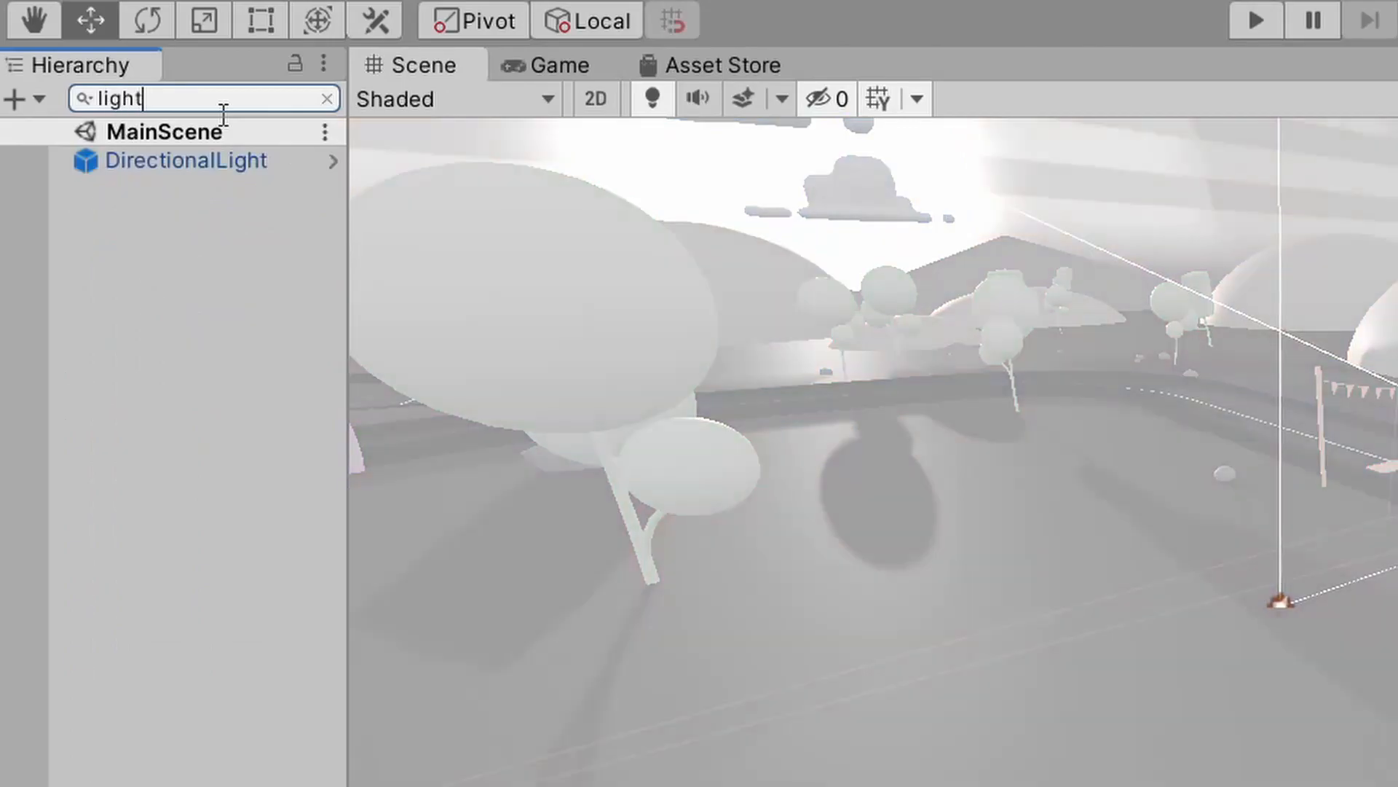
pyautogui.click(211, 170)
pyautogui.rightClick(211, 167)
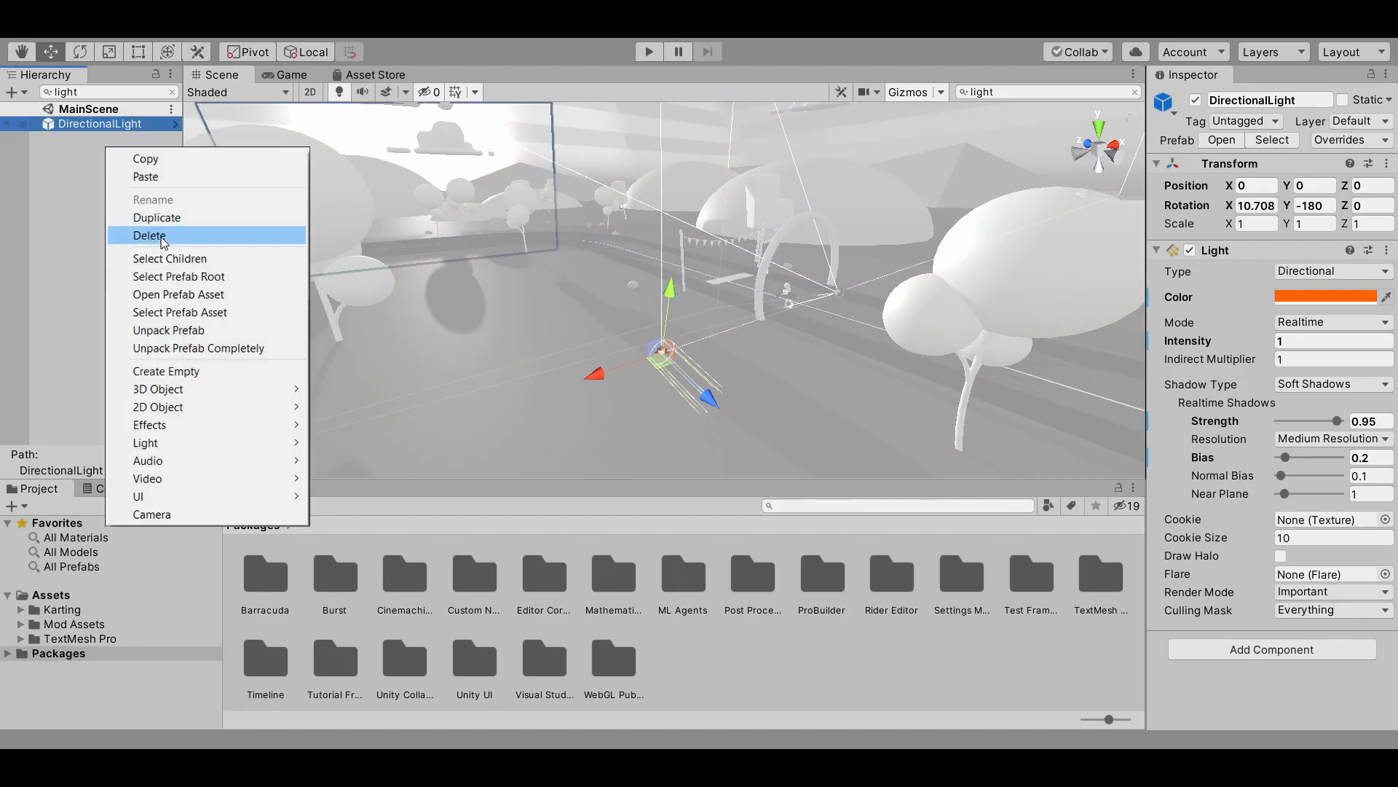
pyautogui.press('Escape')
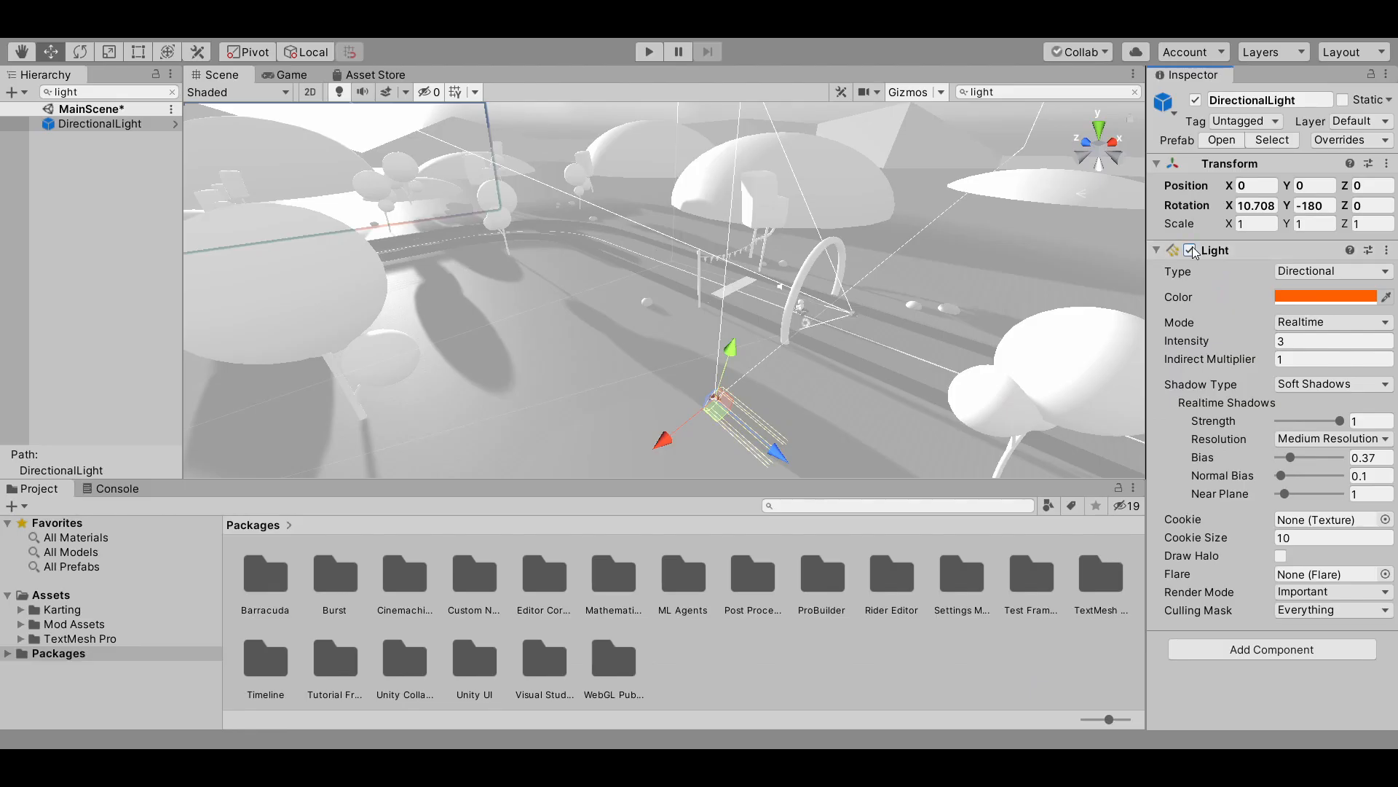
# Step: Toggle the Light component of DirectionalLight off and on, and deactivate the whole DirectionalLight object
pyautogui.click(1102, 234)
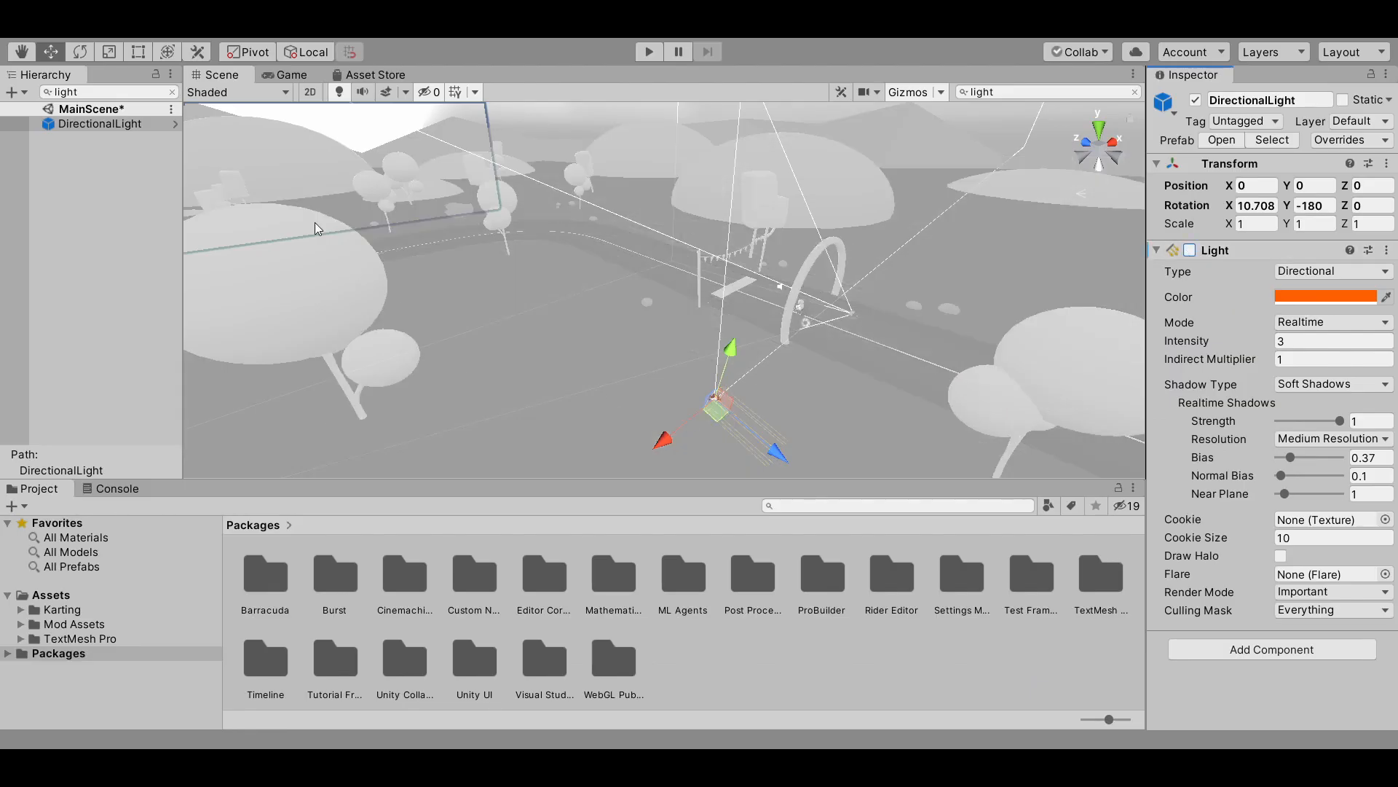
pyautogui.click(1189, 250)
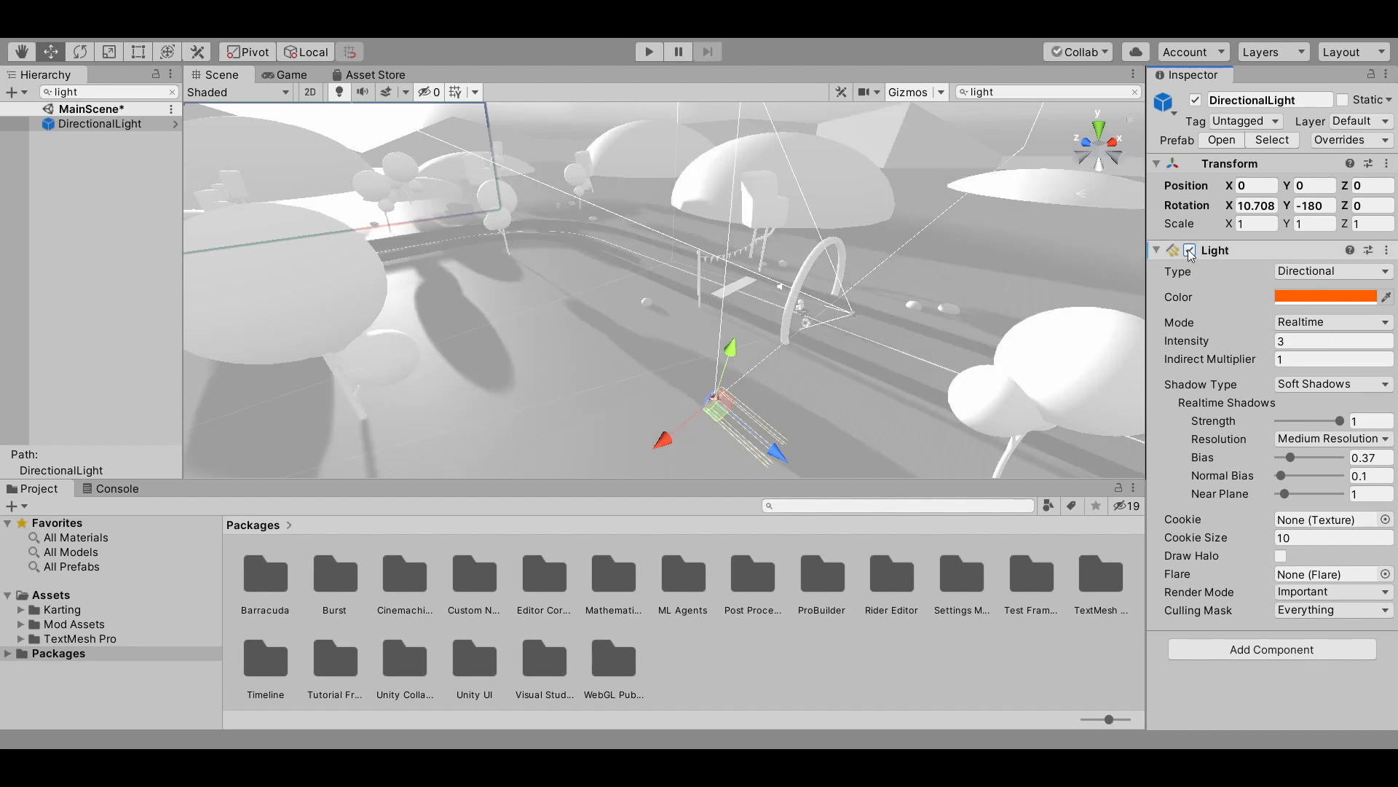
pyautogui.click(1195, 100)
pyautogui.click(378, 118)
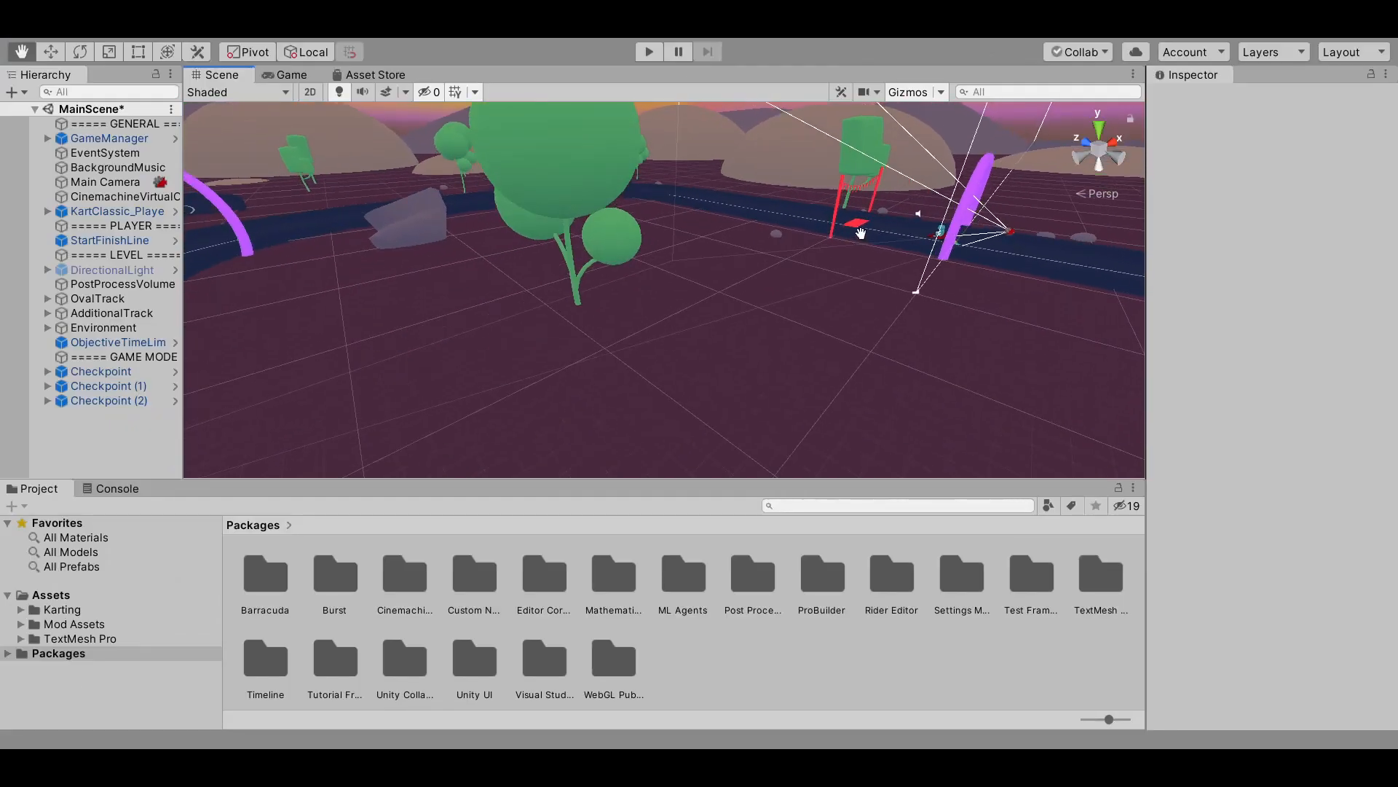
# Step: Set a dark ambient color for the scene's environment lighting and change the skybox material to None
pyautogui.moveTo(860, 233); pyautogui.dragTo(562, 234, button='middle')
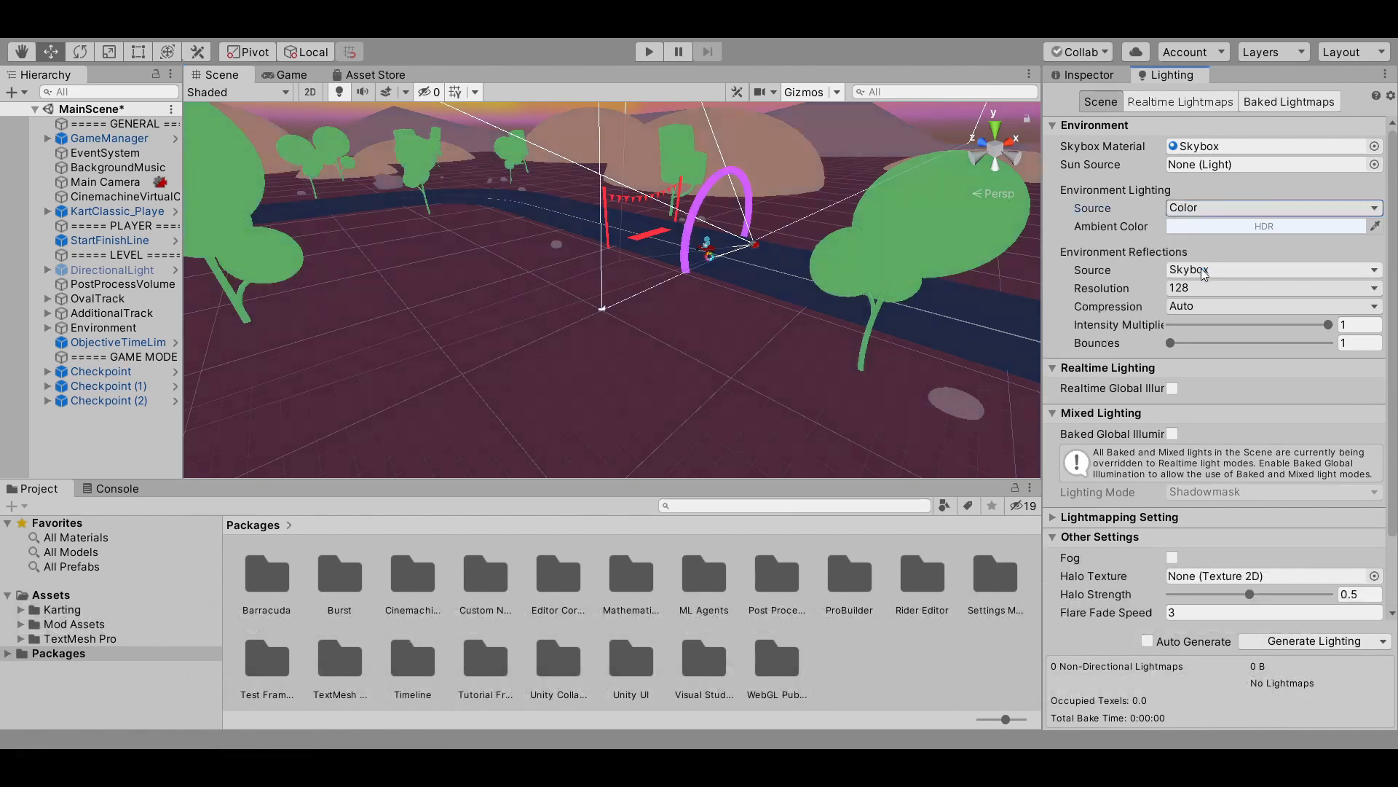
pyautogui.click(1226, 229)
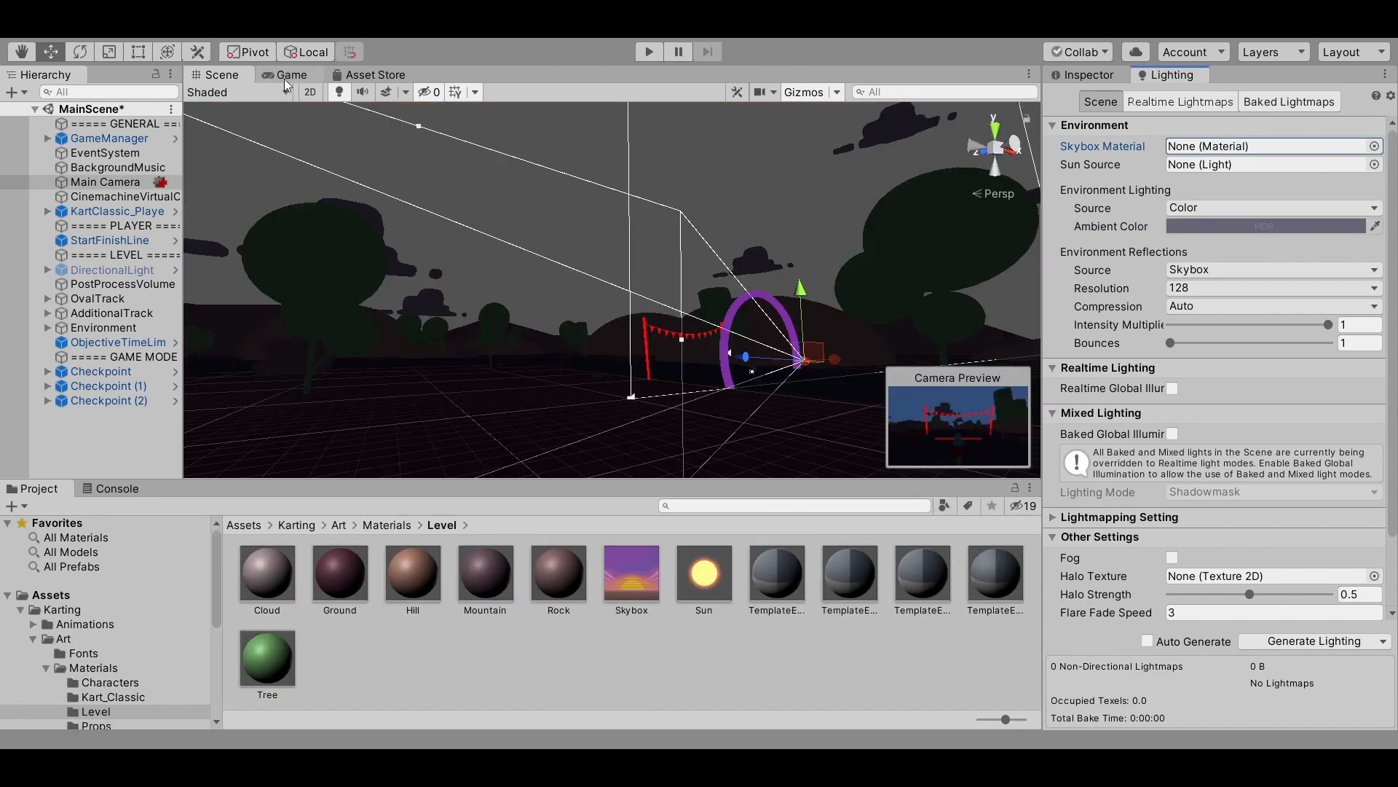
# Step: Set the Main Camera's background color to black while previewing the result in the Game view
pyautogui.click(288, 75)
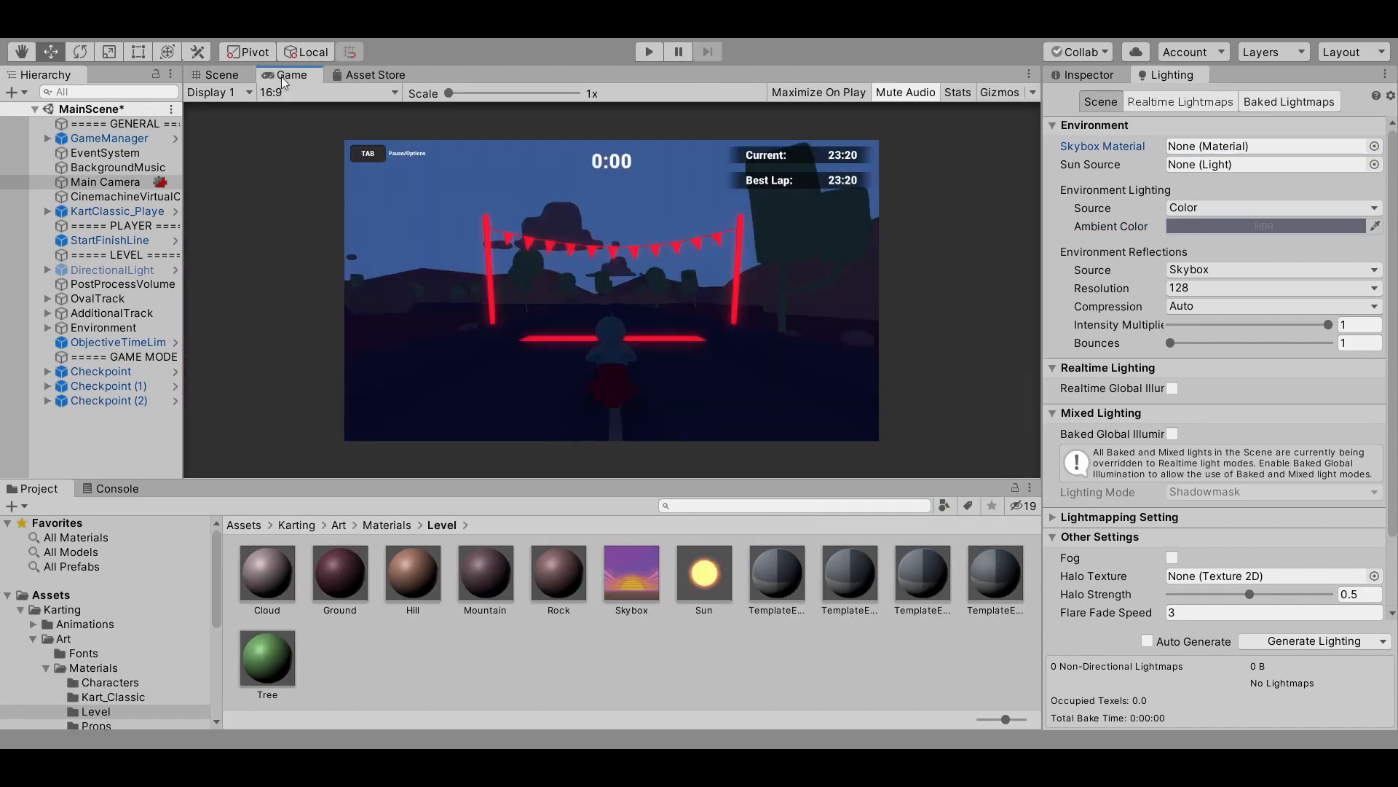
pyautogui.click(117, 182)
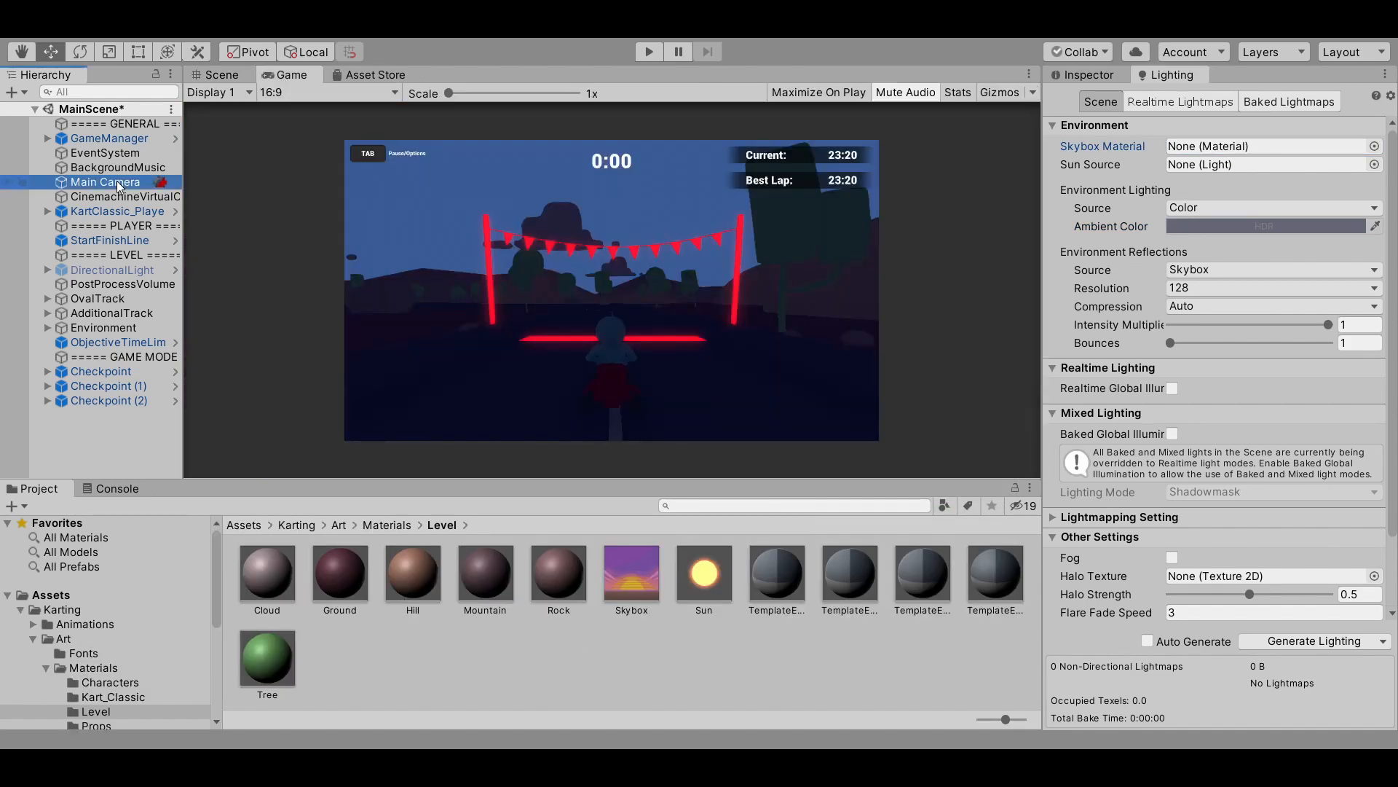
pyautogui.click(1105, 79)
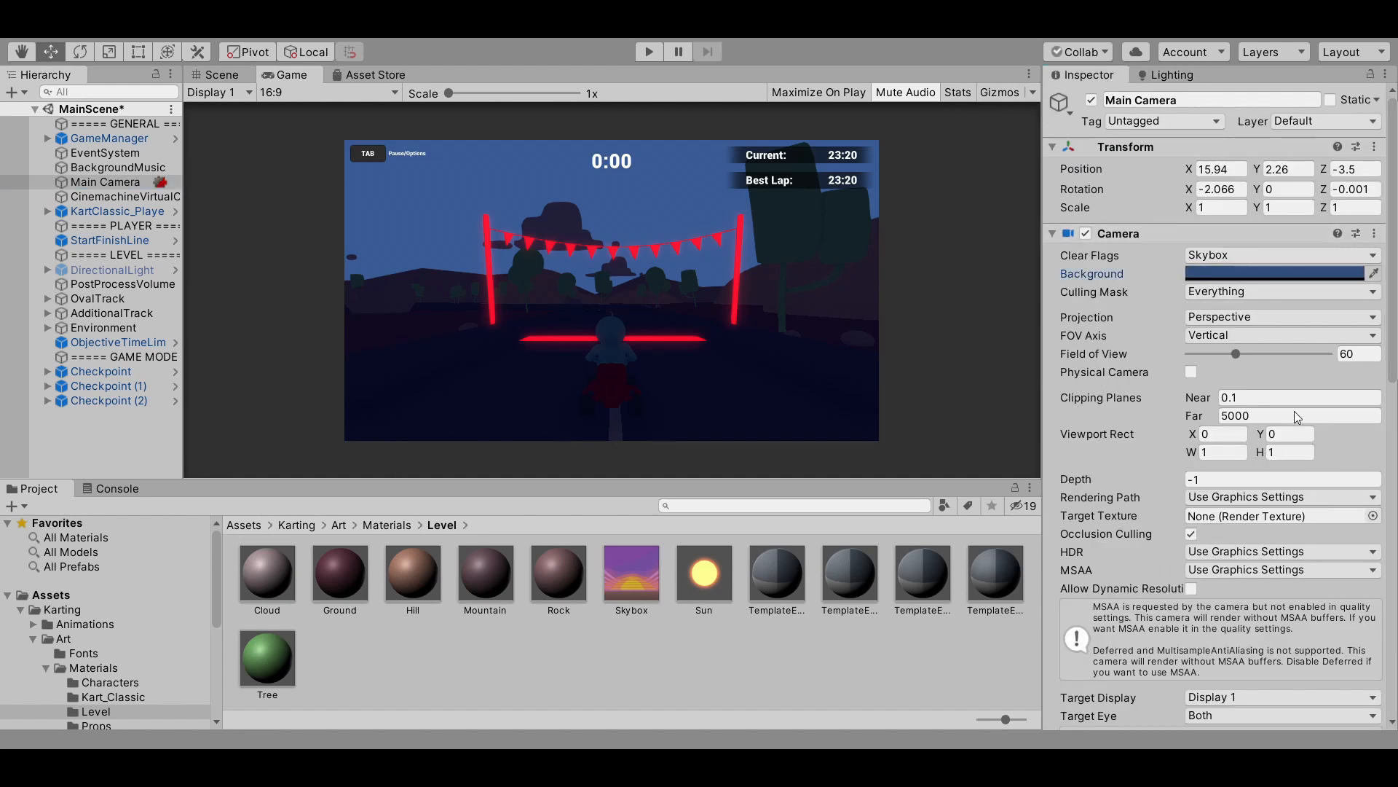
pyautogui.moveTo(1294, 411); pyautogui.dragTo(1323, 461)
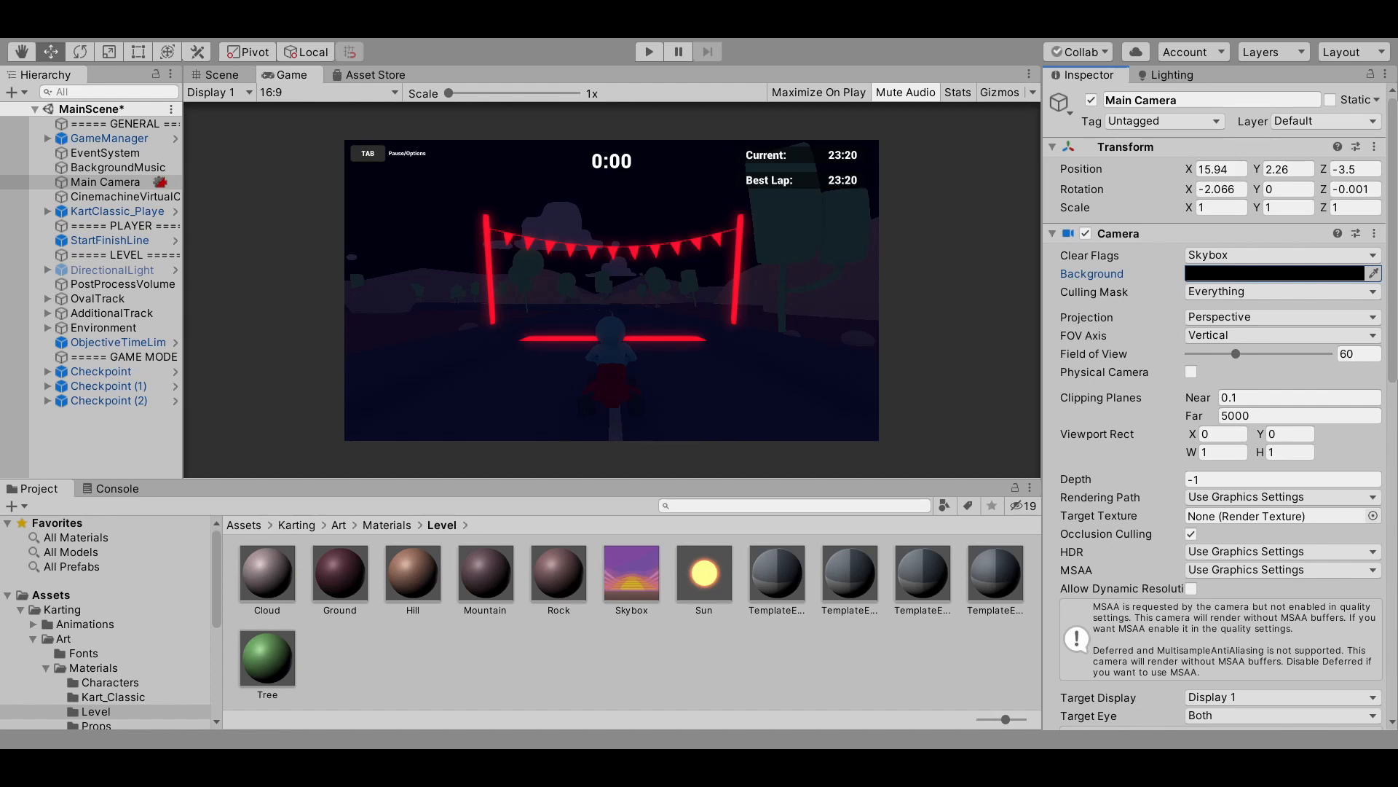
# Step: Turn off scene lighting in the Scene view and focus the view on the KartClassic_Player object
pyautogui.click(219, 74)
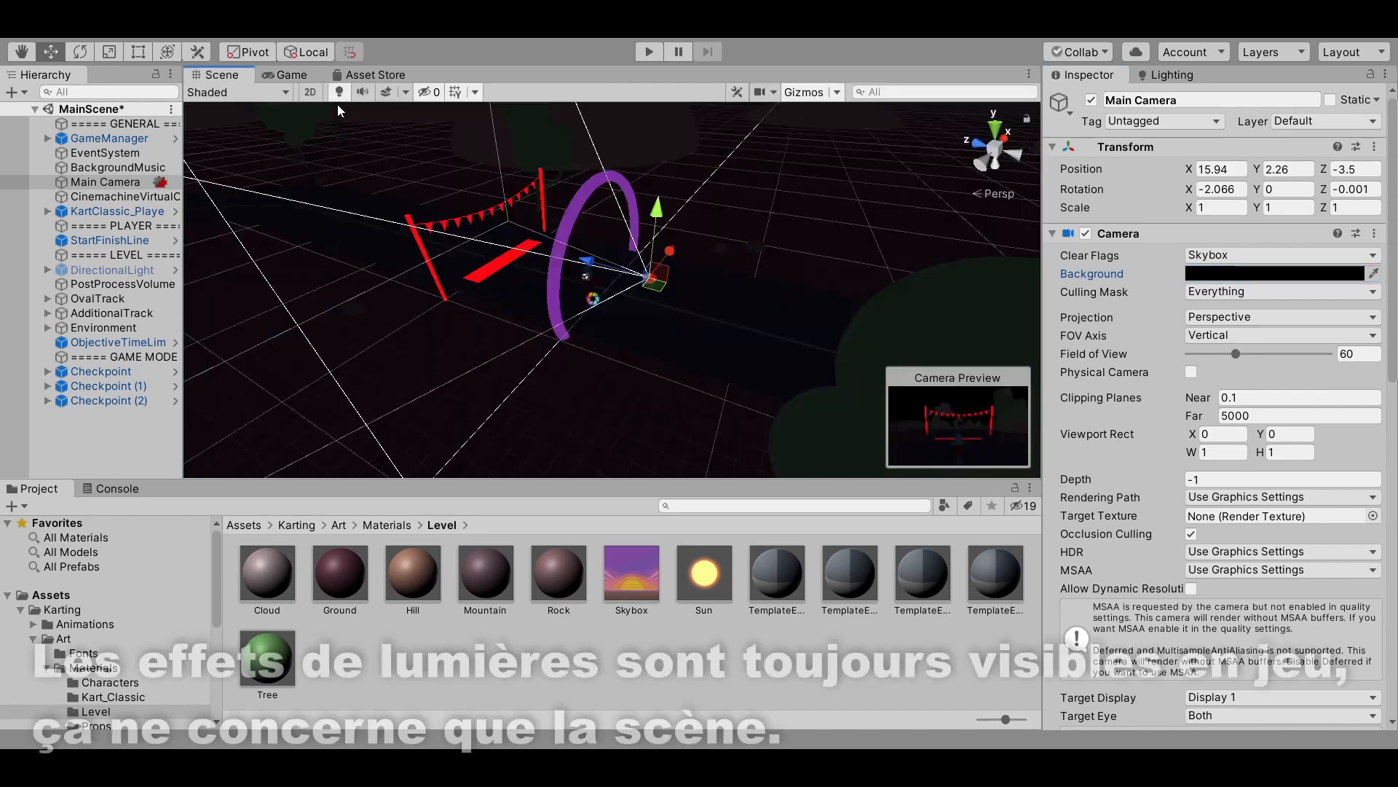
pyautogui.click(338, 93)
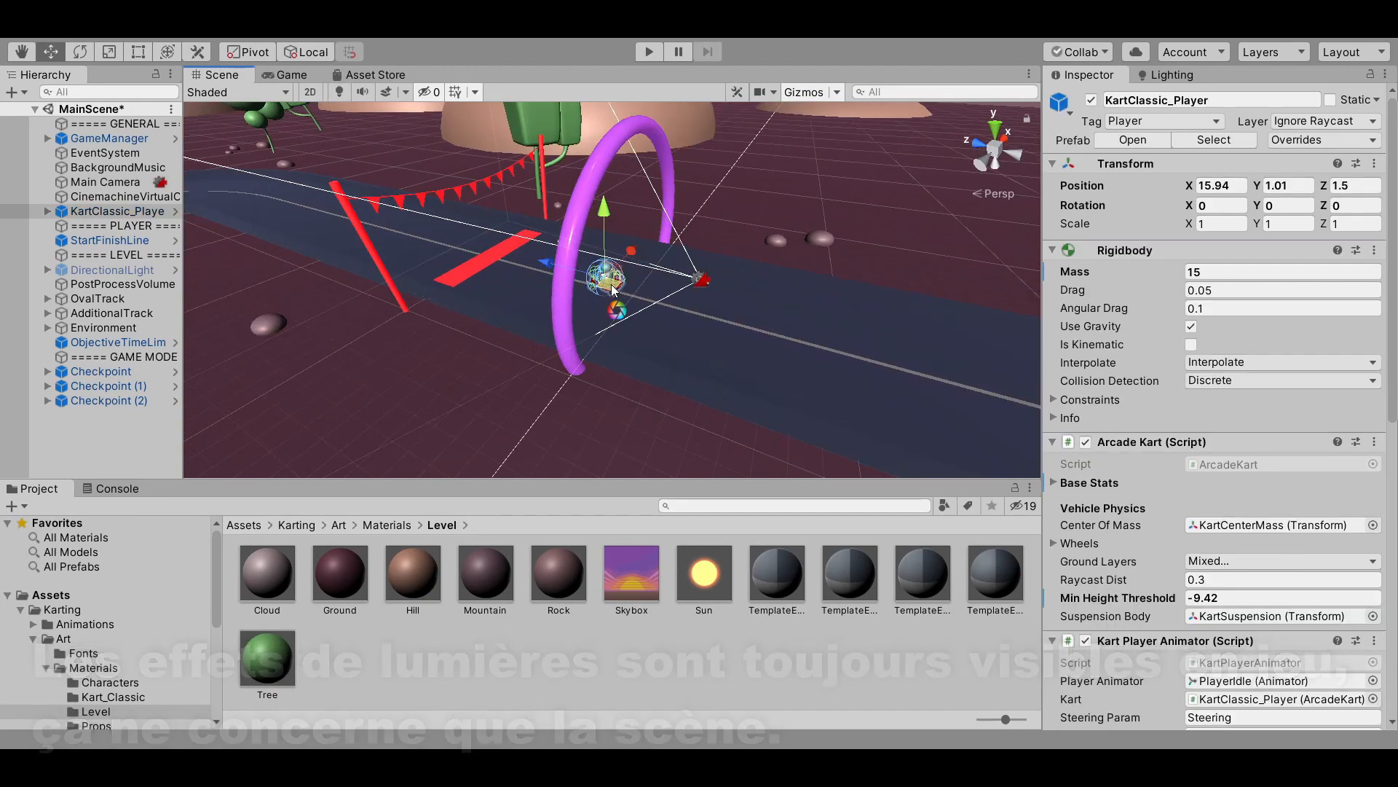
pyautogui.scroll(5, 611, 289)
pyautogui.press('f')
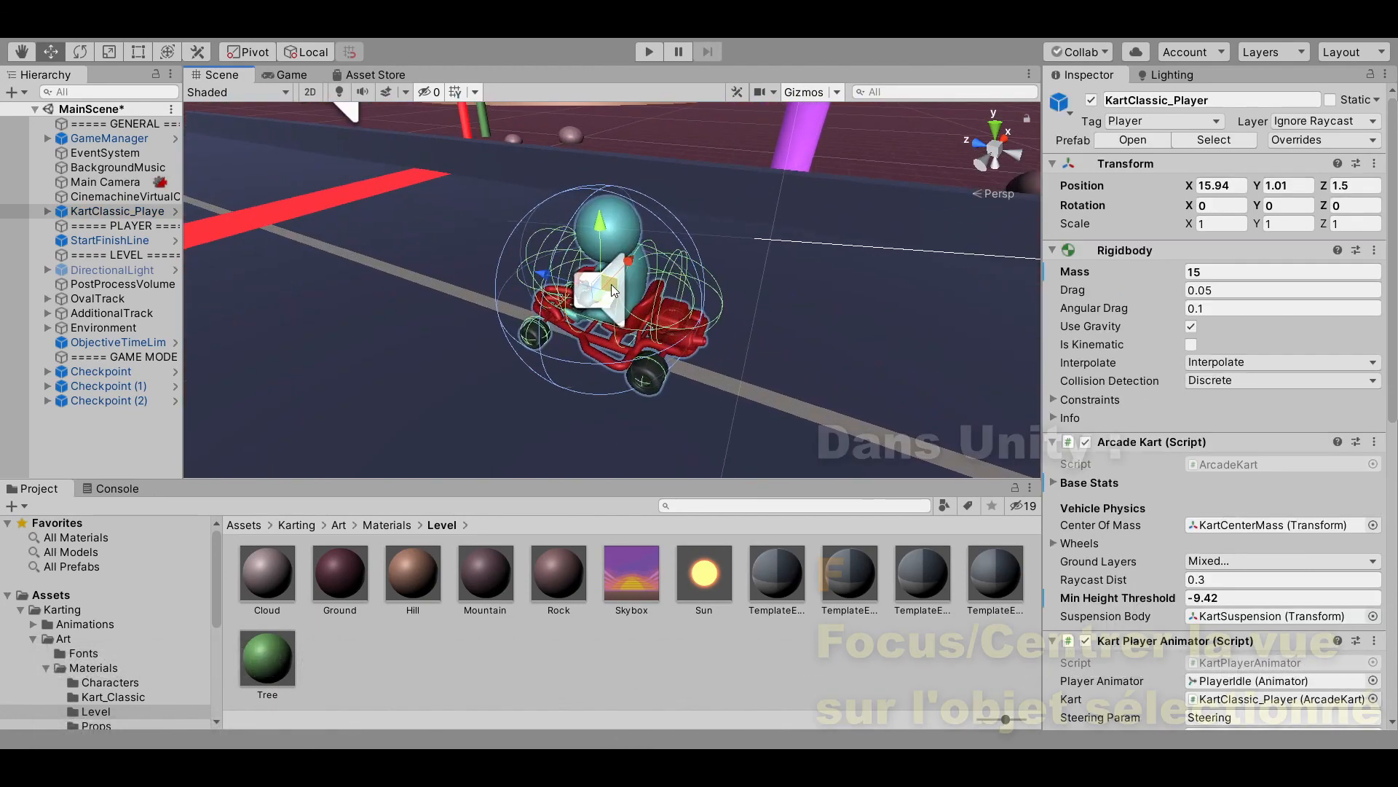
pyautogui.keyDown('alt'); pyautogui.moveTo(837, 219); pyautogui.dragTo(888, 211); pyautogui.keyUp('alt')
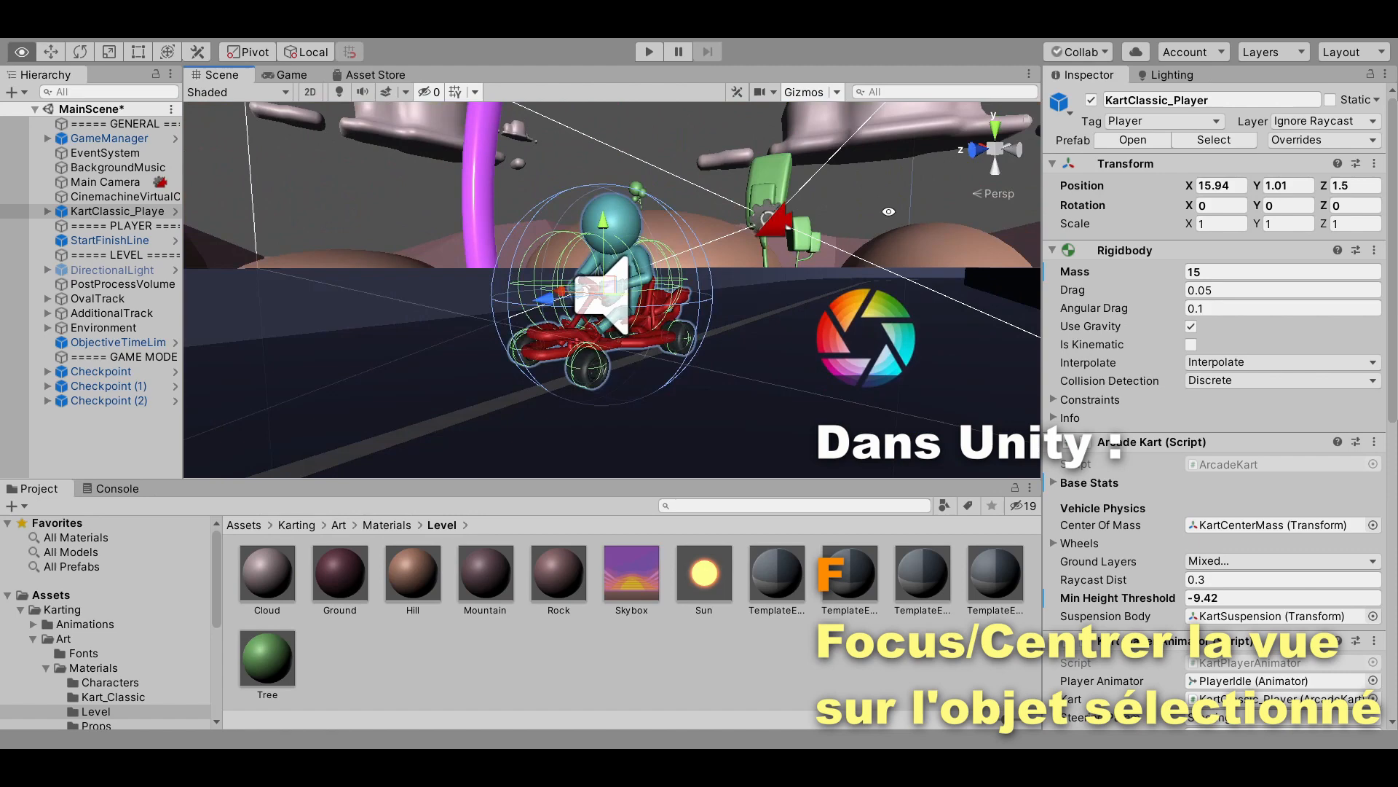
# Step: Add a Spotlight as a child of the KartClassic_Player object
pyautogui.click(84, 213)
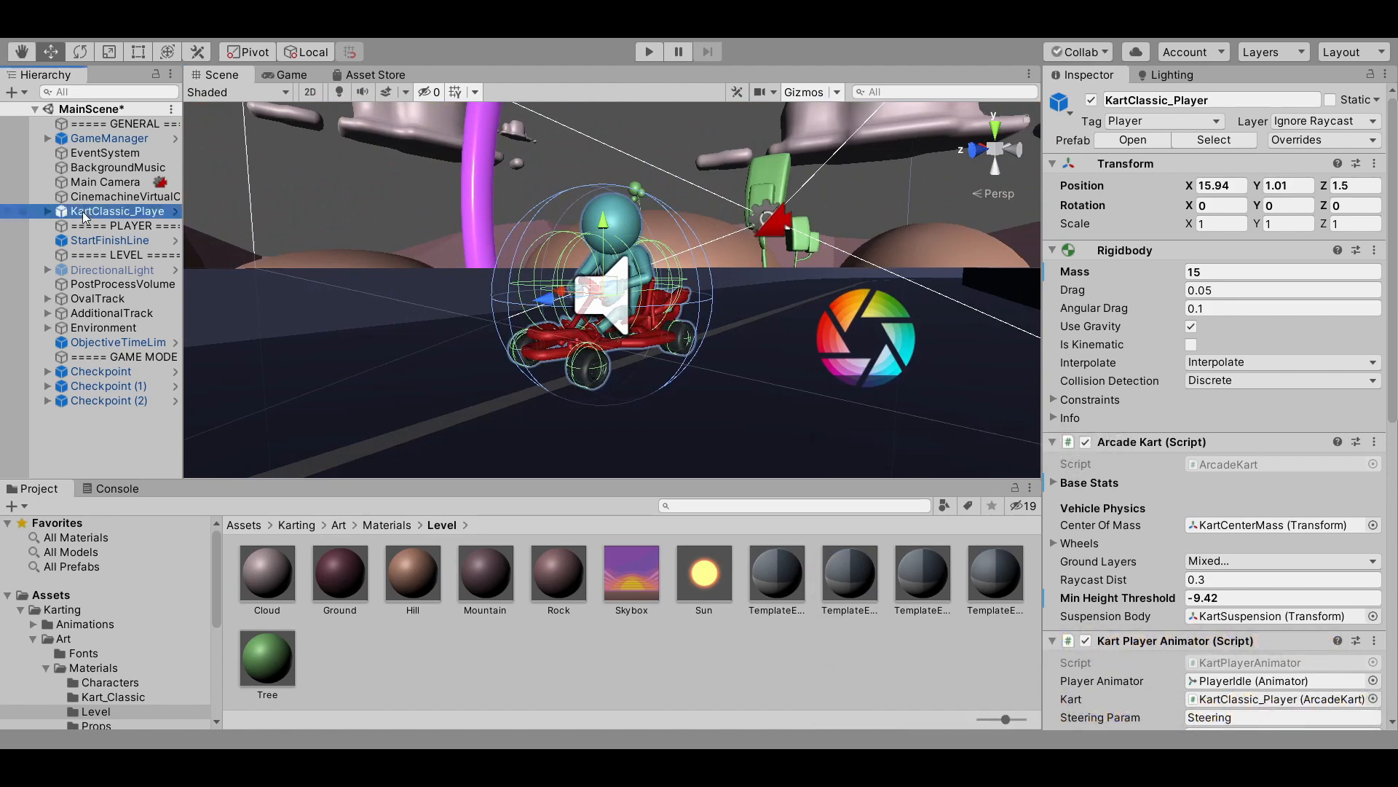
pyautogui.rightClick(121, 212)
pyautogui.moveTo(240, 566)
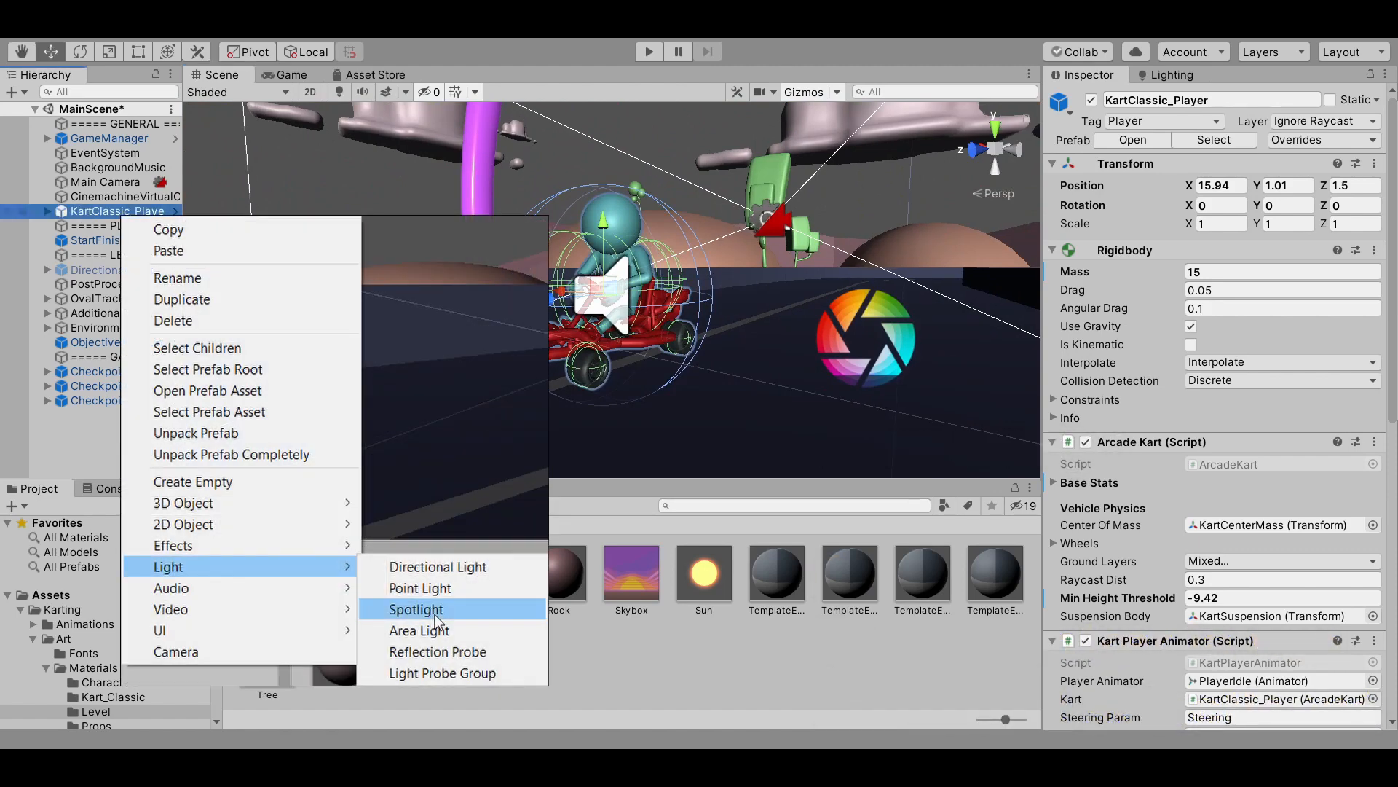
pyautogui.click(435, 614)
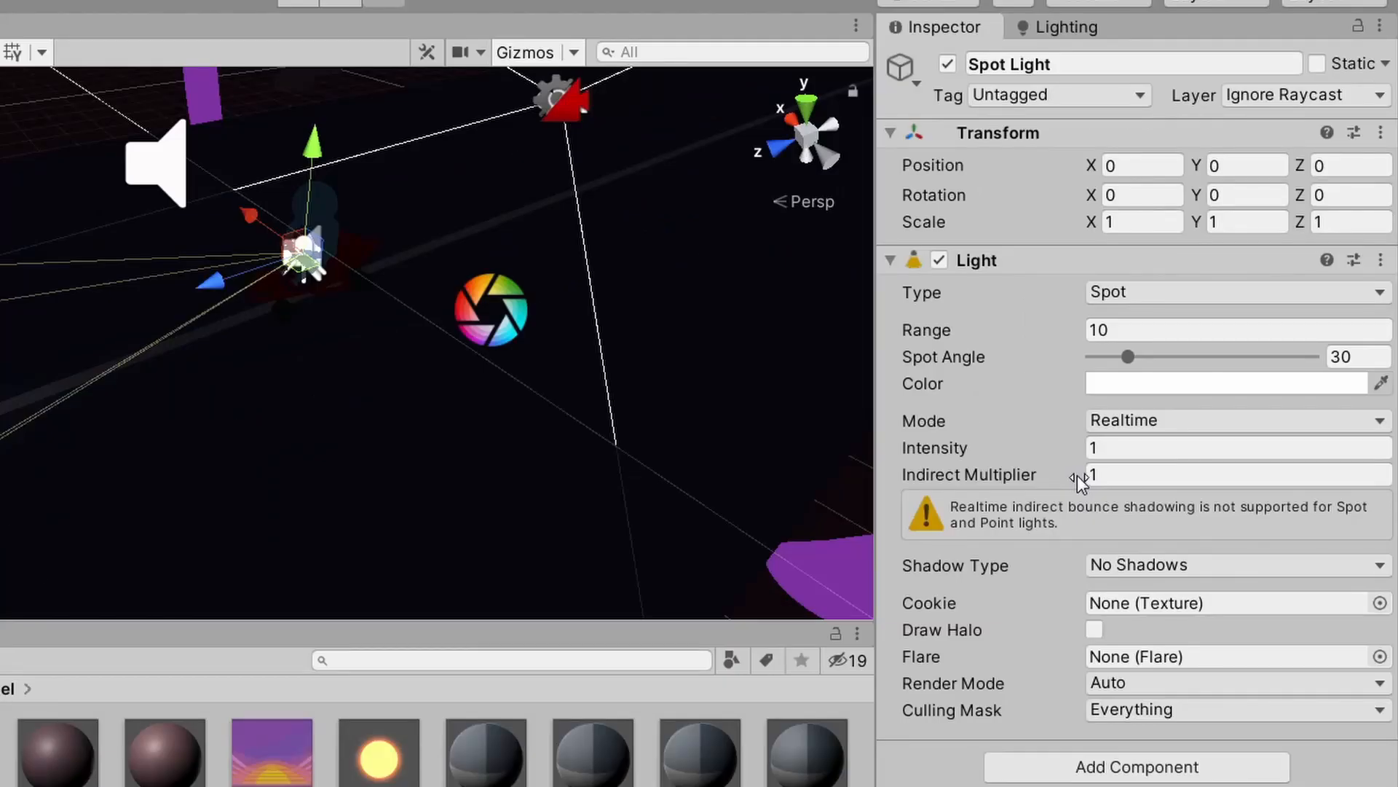
# Step: Set the spot light's indirect multiplier to 0 and its spot angle to 80
pyautogui.moveTo(1180, 382); pyautogui.dragTo(1095, 380)
pyautogui.moveTo(953, 475); pyautogui.dragTo(955, 474)
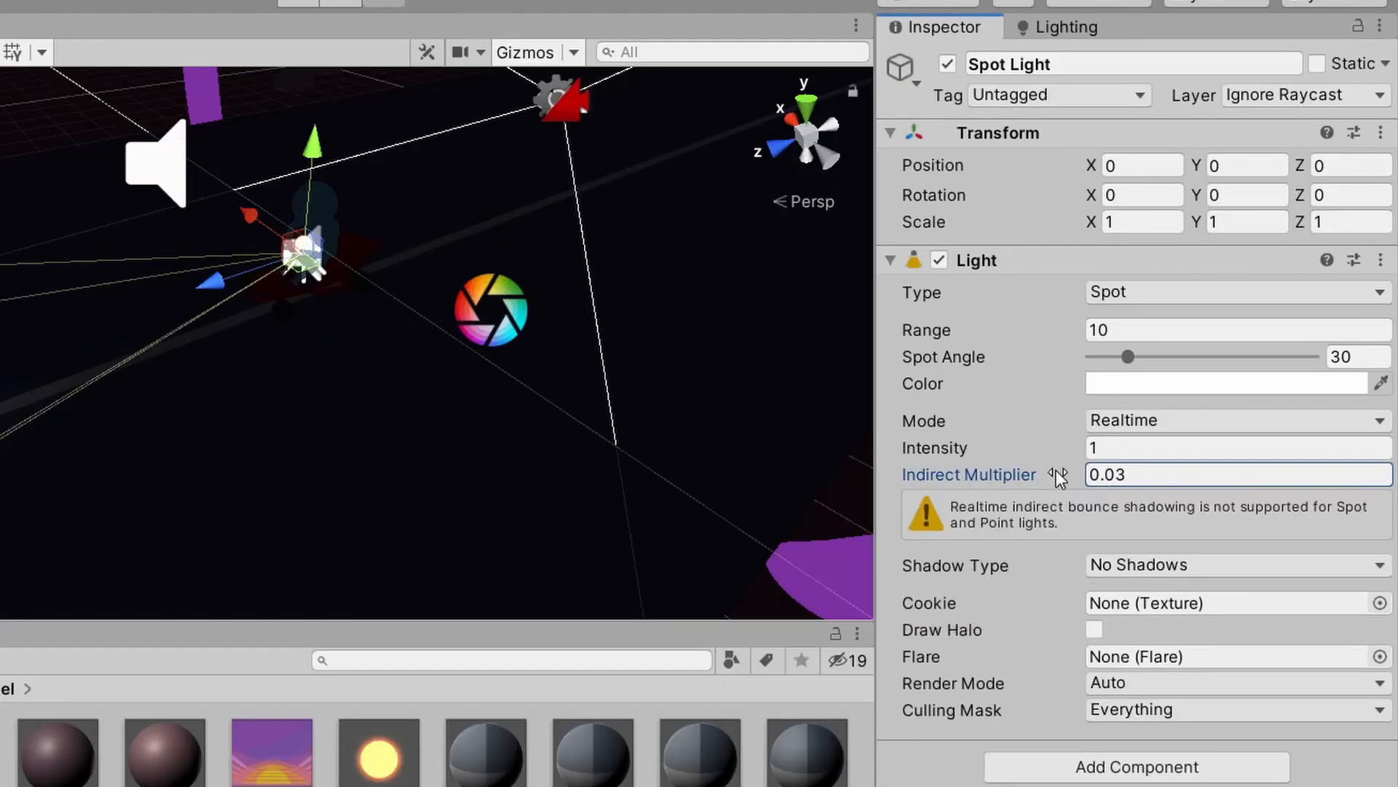
pyautogui.moveTo(1056, 477); pyautogui.dragTo(933, 475)
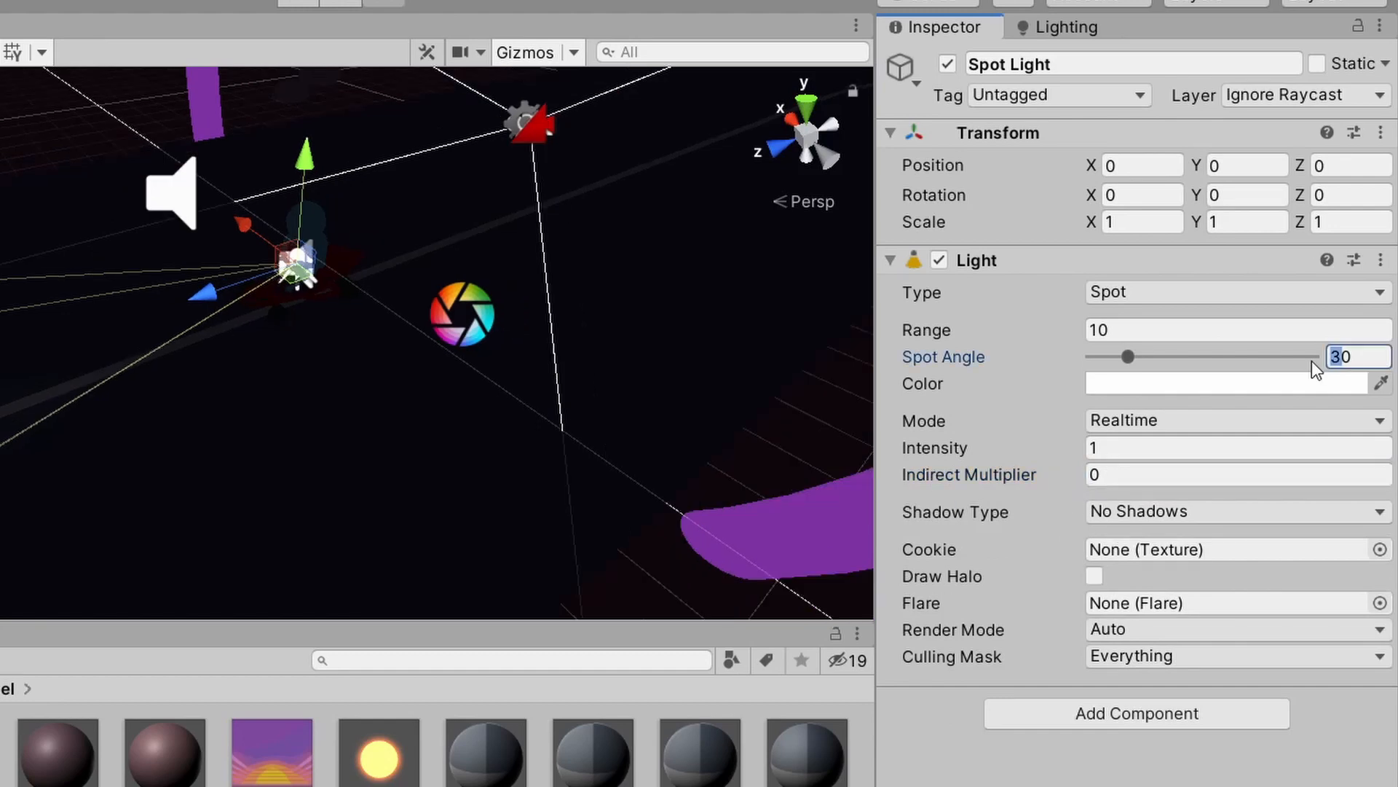
pyautogui.write('80')
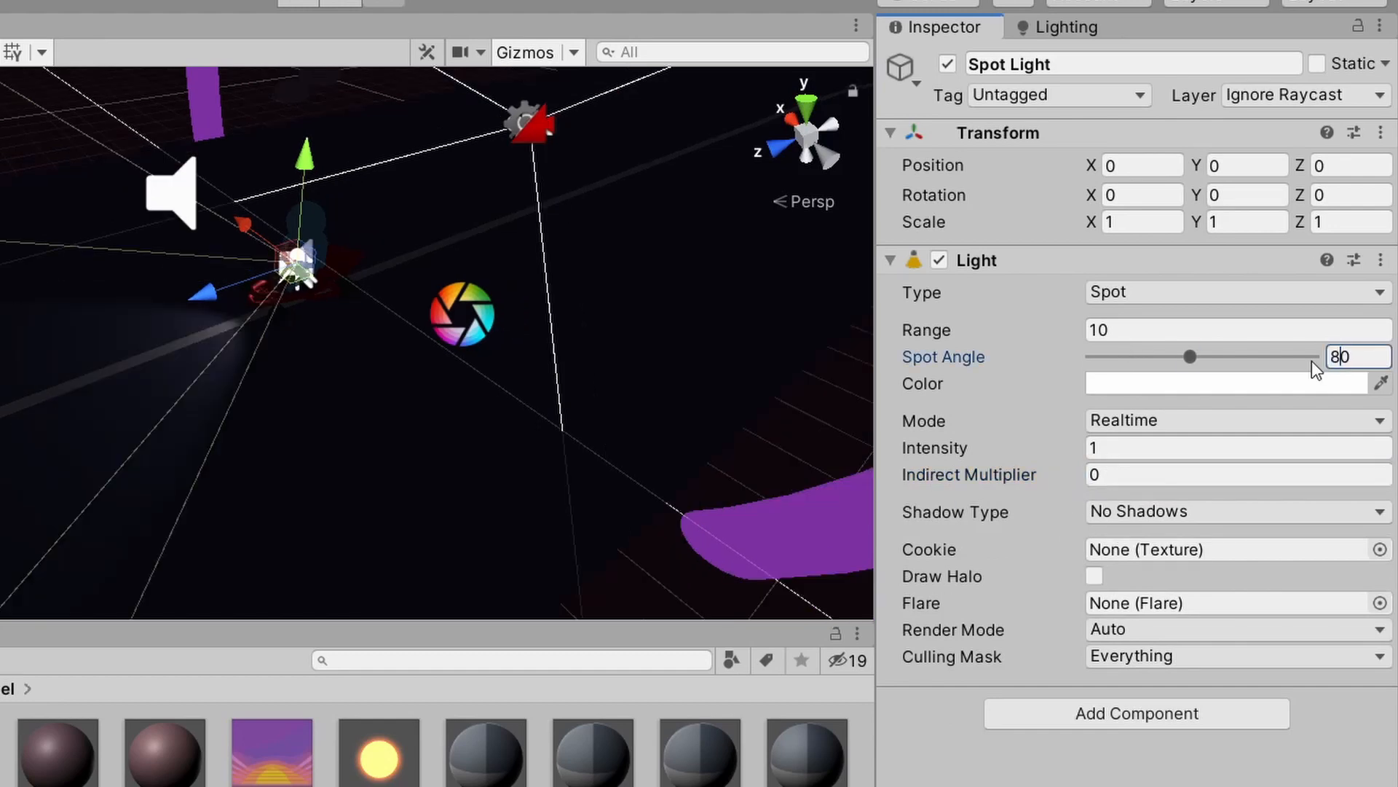
pyautogui.press('Return')
# Step: Set the spot light's intensity to 5 and range to 30, and rename it Phare
pyautogui.click(1009, 448)
pyautogui.write('5')
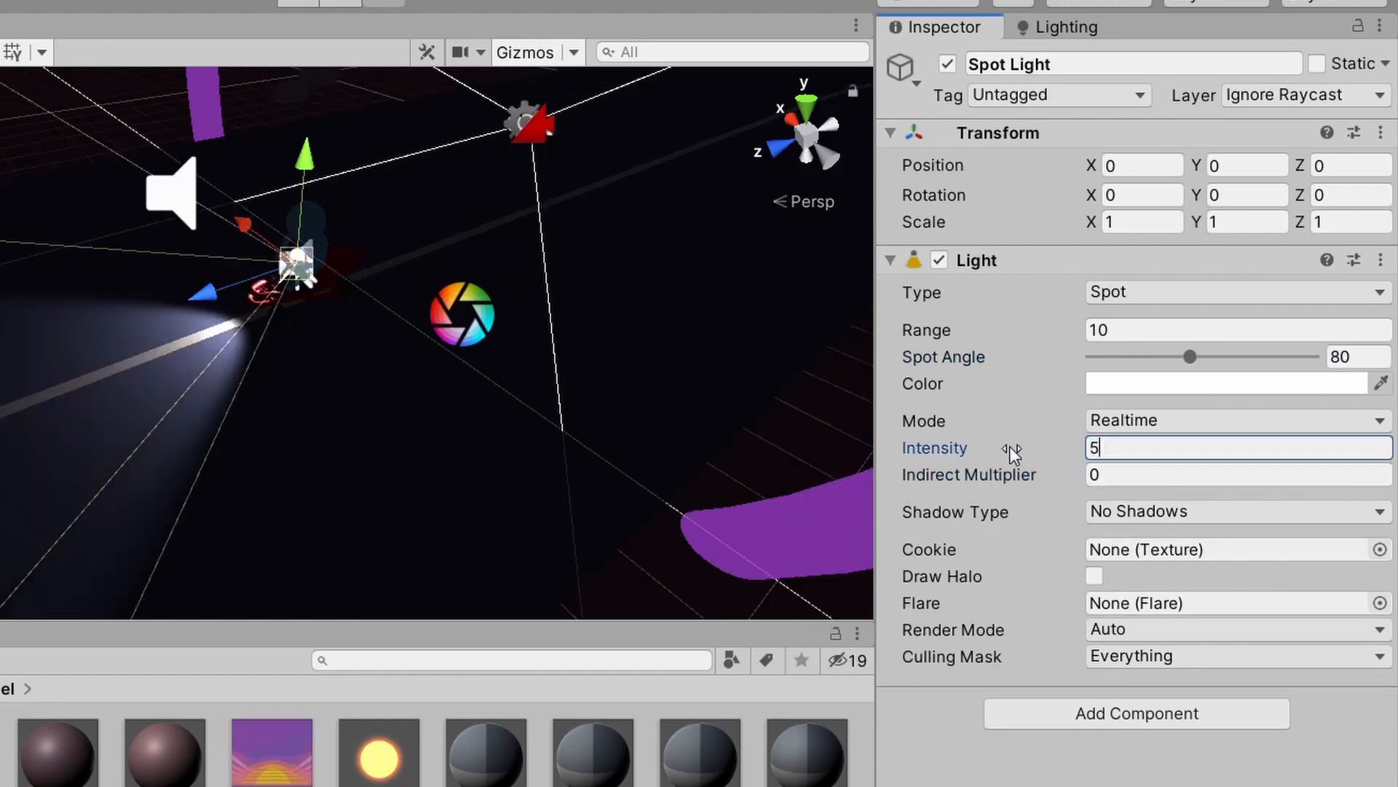
pyautogui.click(1063, 333)
pyautogui.write('3')
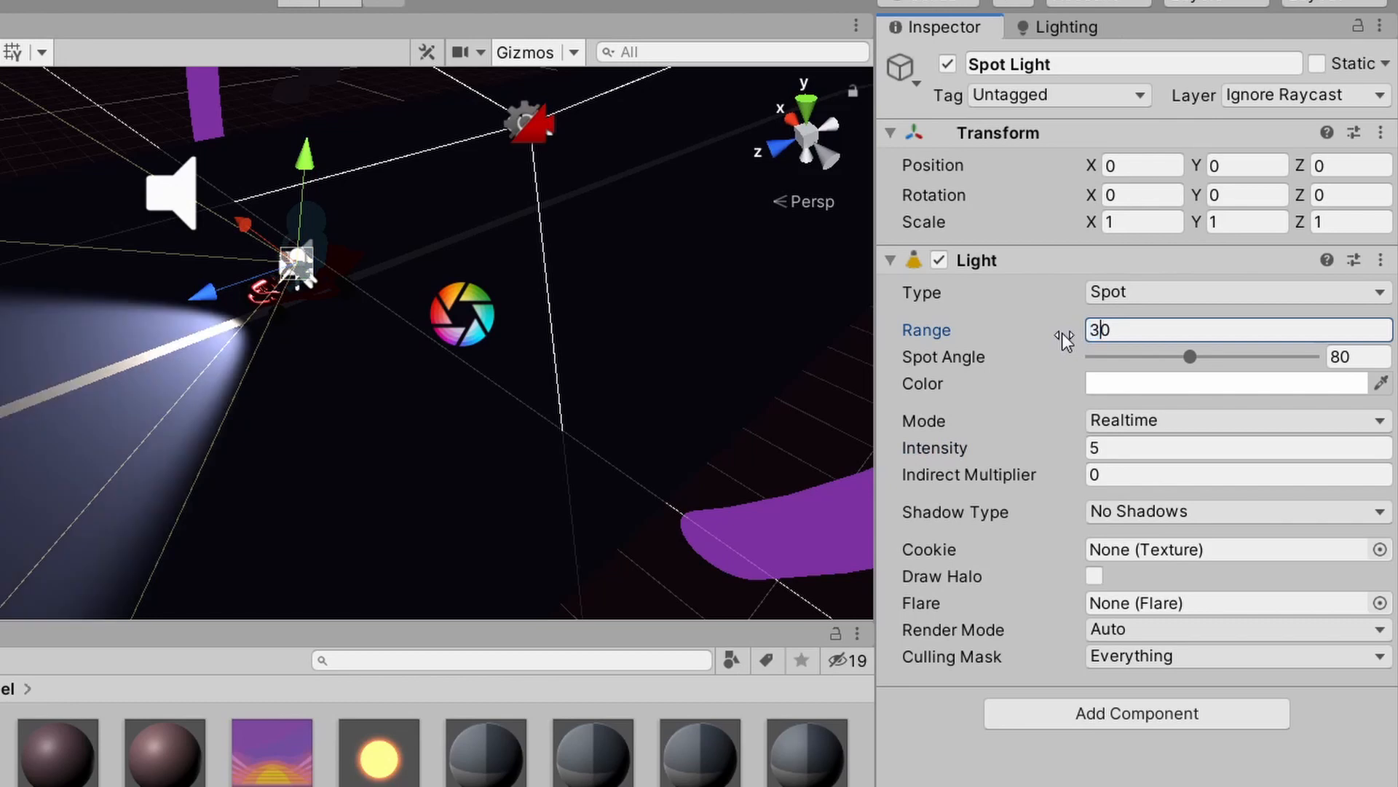
pyautogui.click(1069, 64)
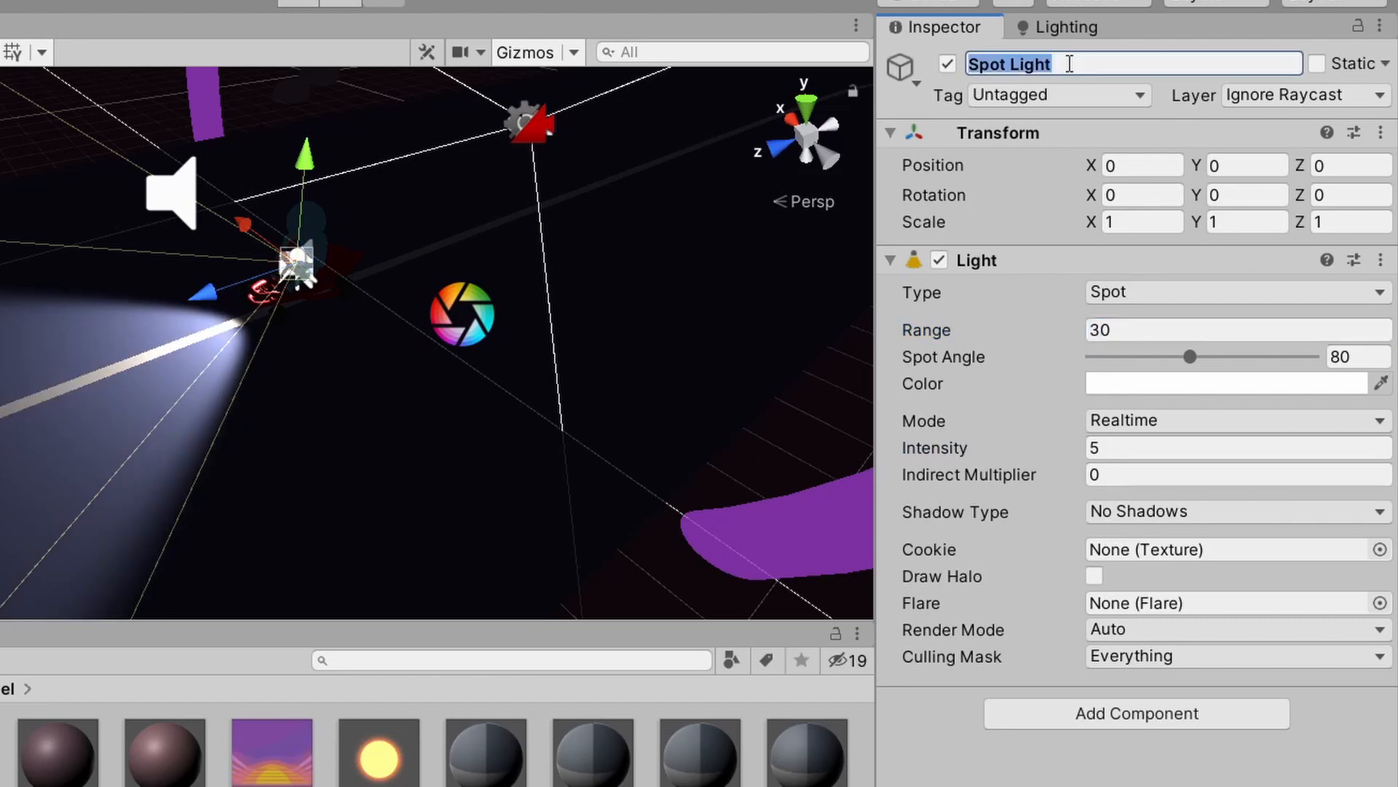
pyautogui.write('Phare')
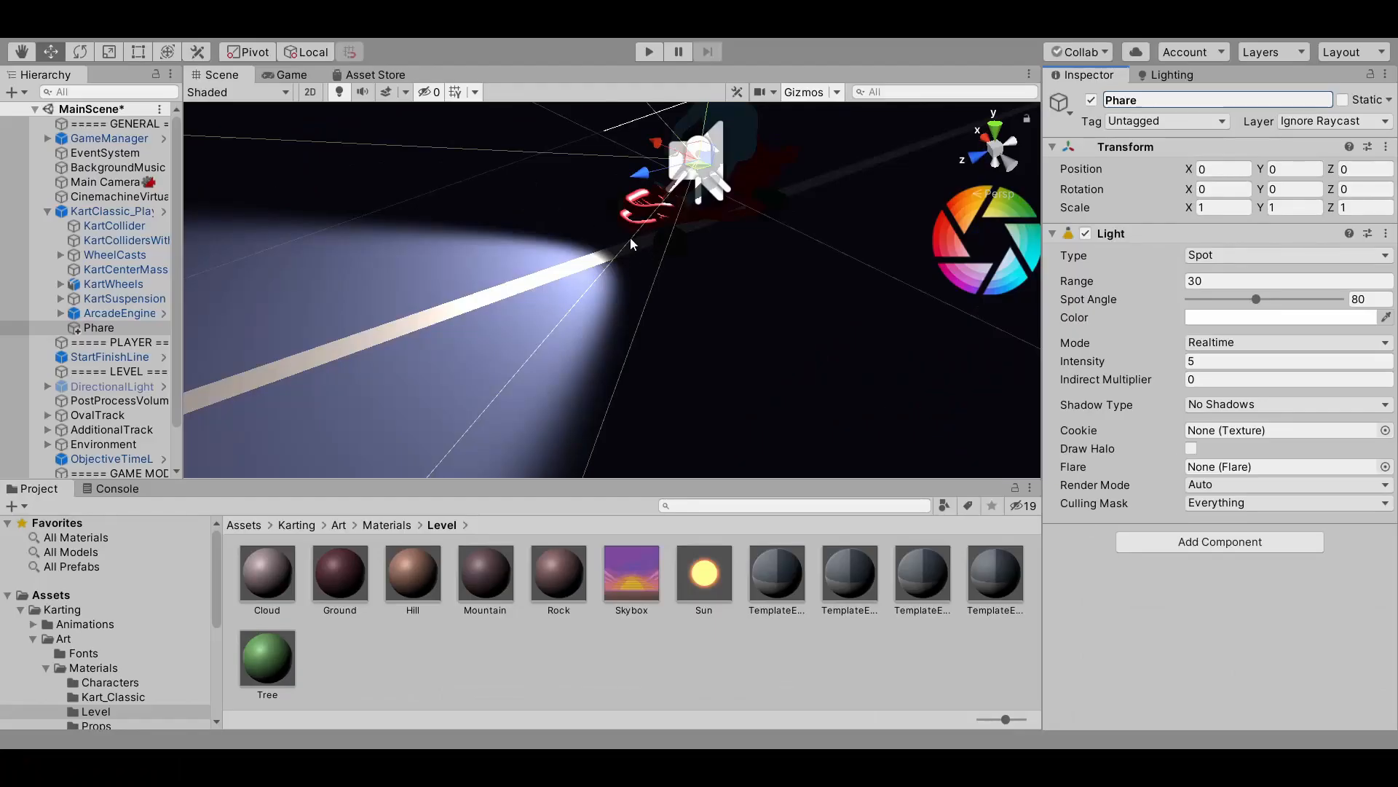
# Step: Move the Phare light to one side of the kart's front, at about X 0.227, Y -0.271, Z 0.838
pyautogui.scroll(-5, 654, 262)
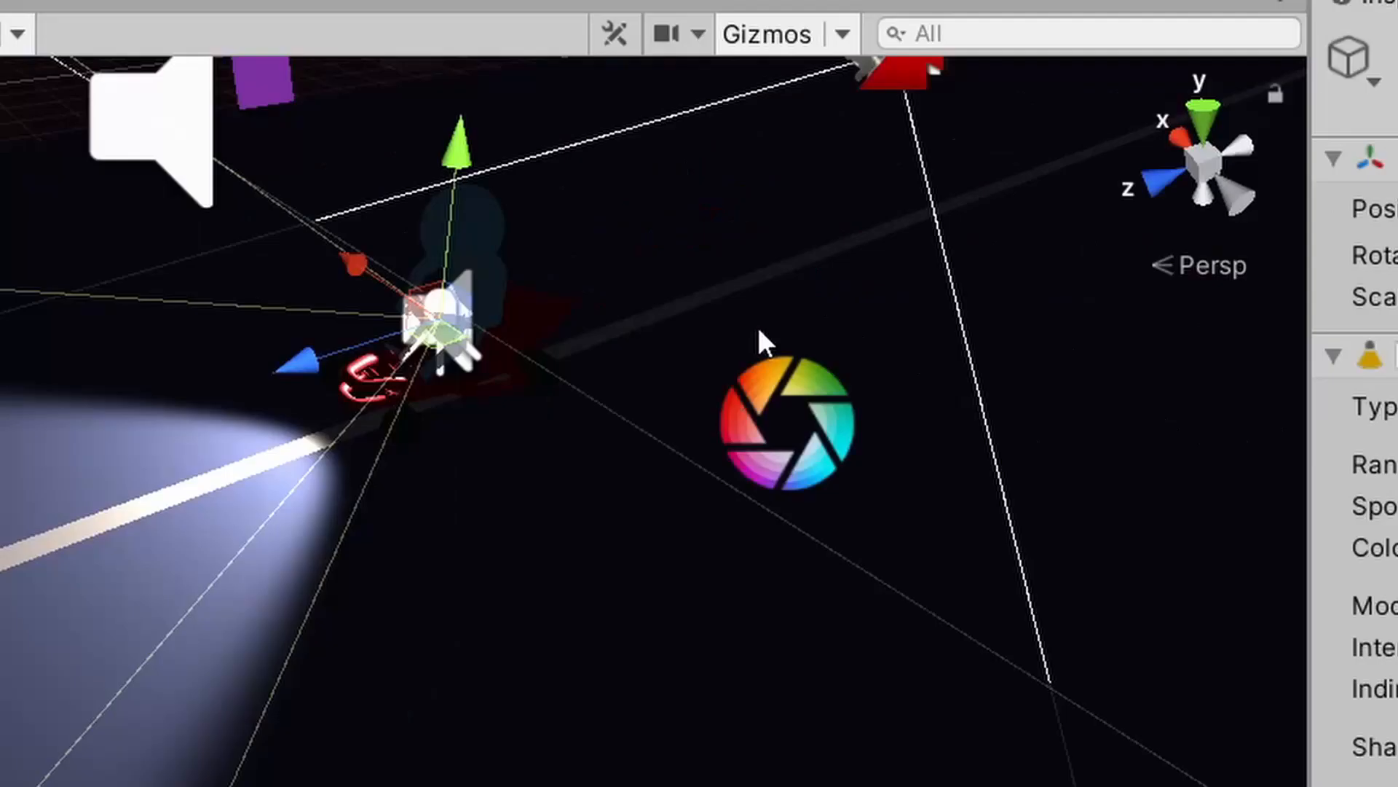
pyautogui.click(1200, 165)
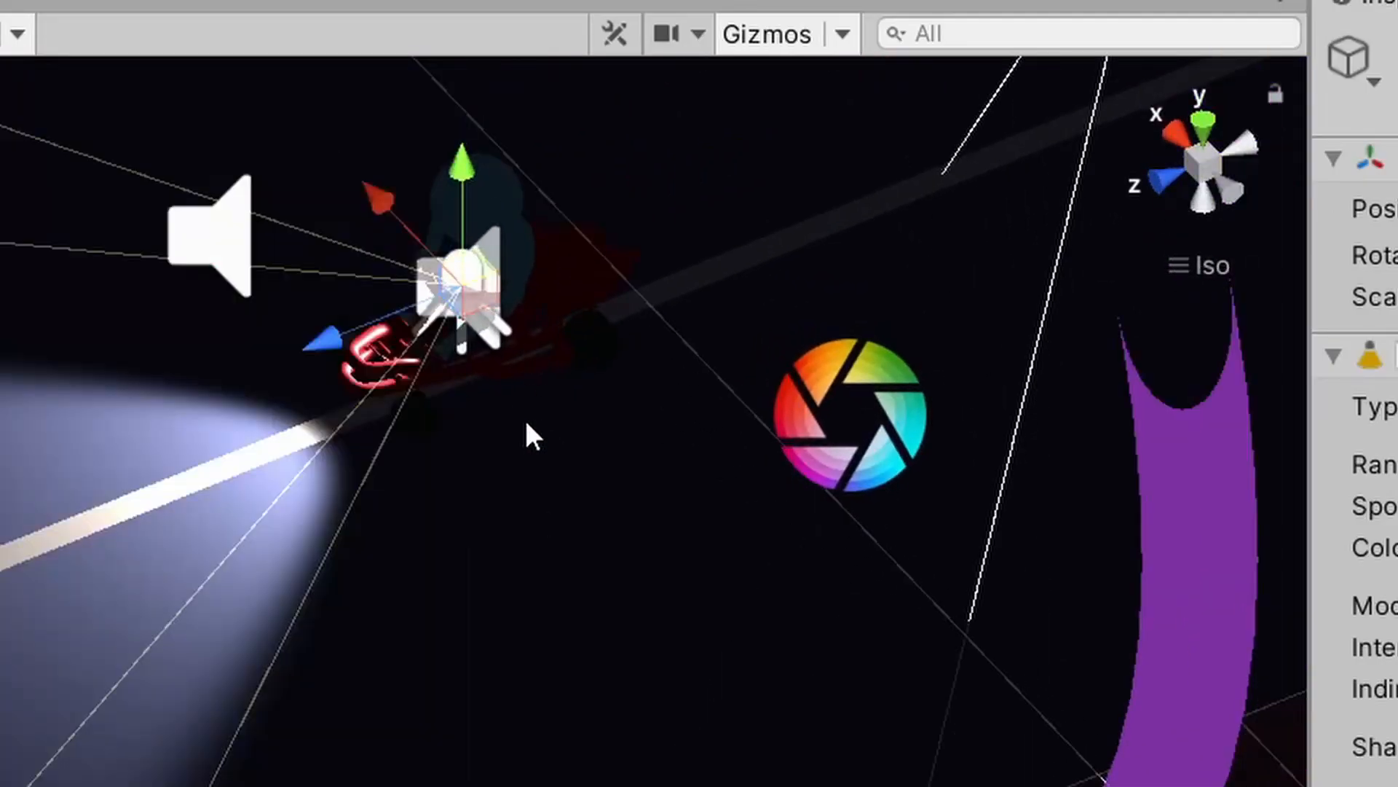
pyautogui.click(1233, 188)
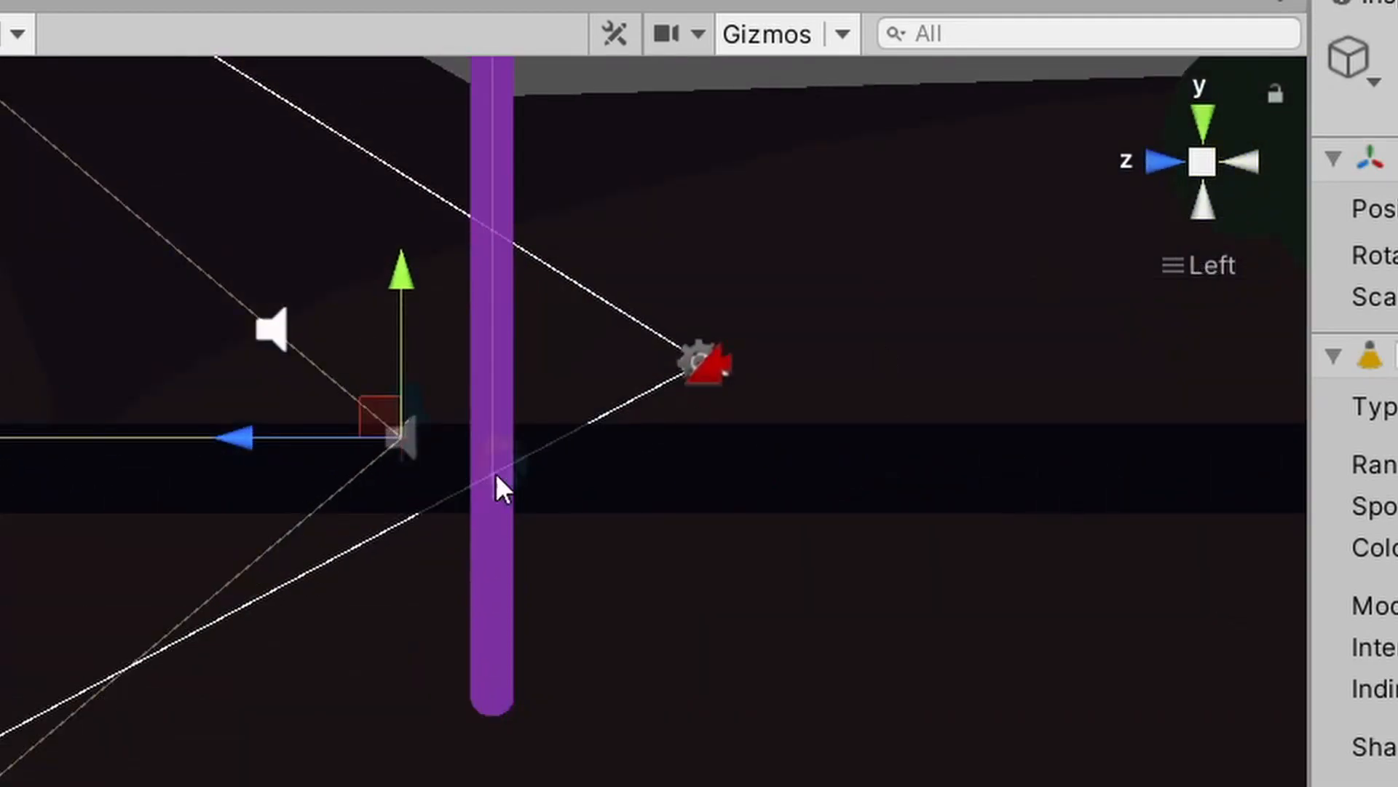
pyautogui.scroll(8, 400, 446)
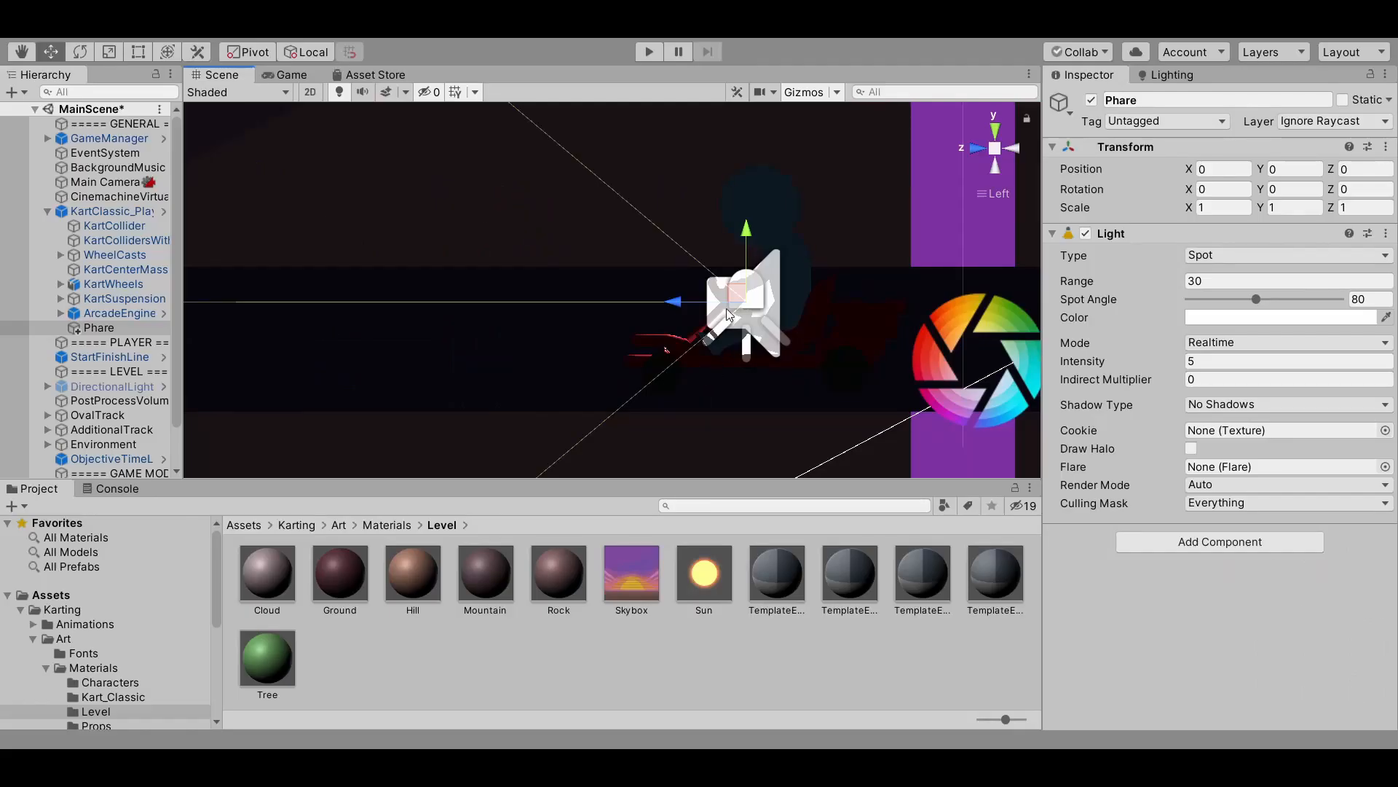
pyautogui.moveTo(727, 313); pyautogui.dragTo(618, 333)
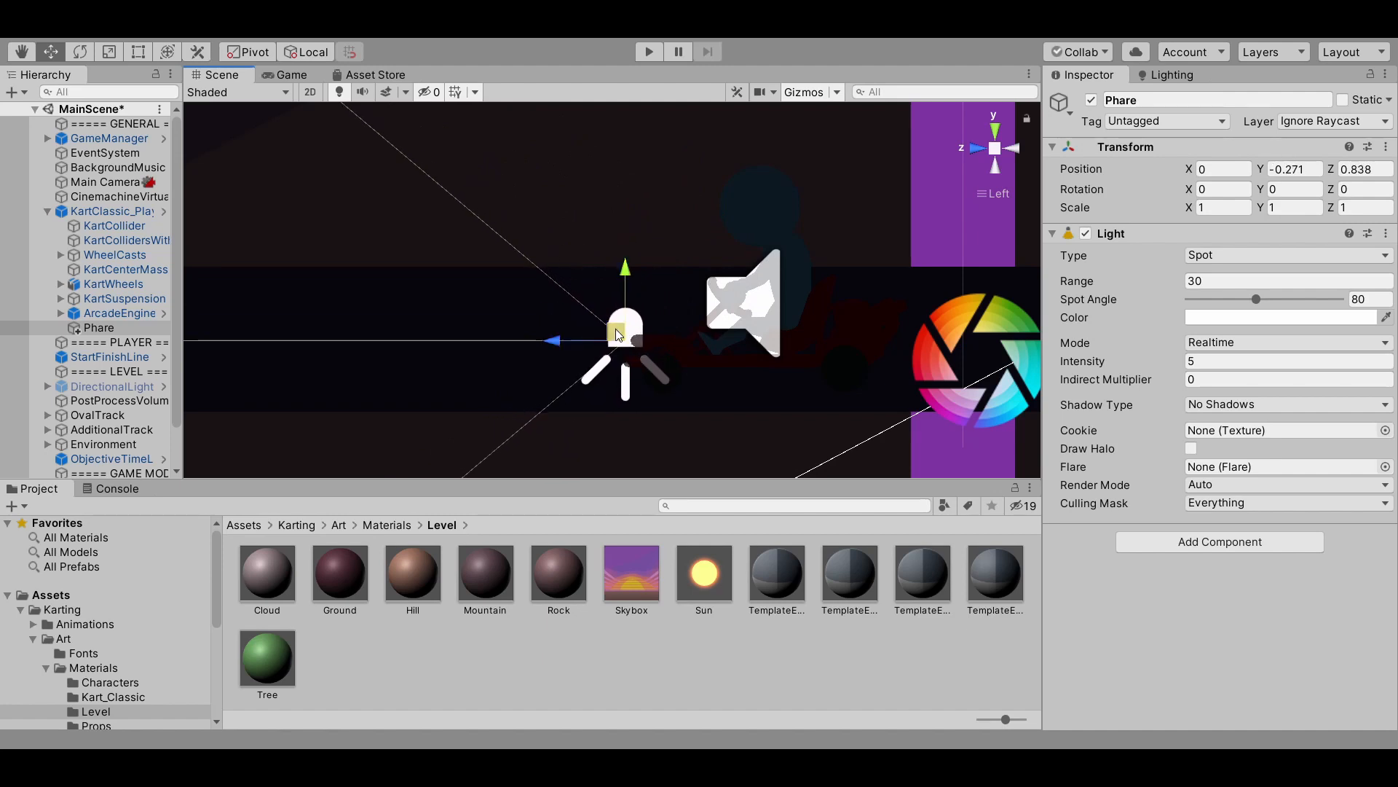
pyautogui.click(982, 153)
pyautogui.moveTo(486, 342); pyautogui.dragTo(460, 345)
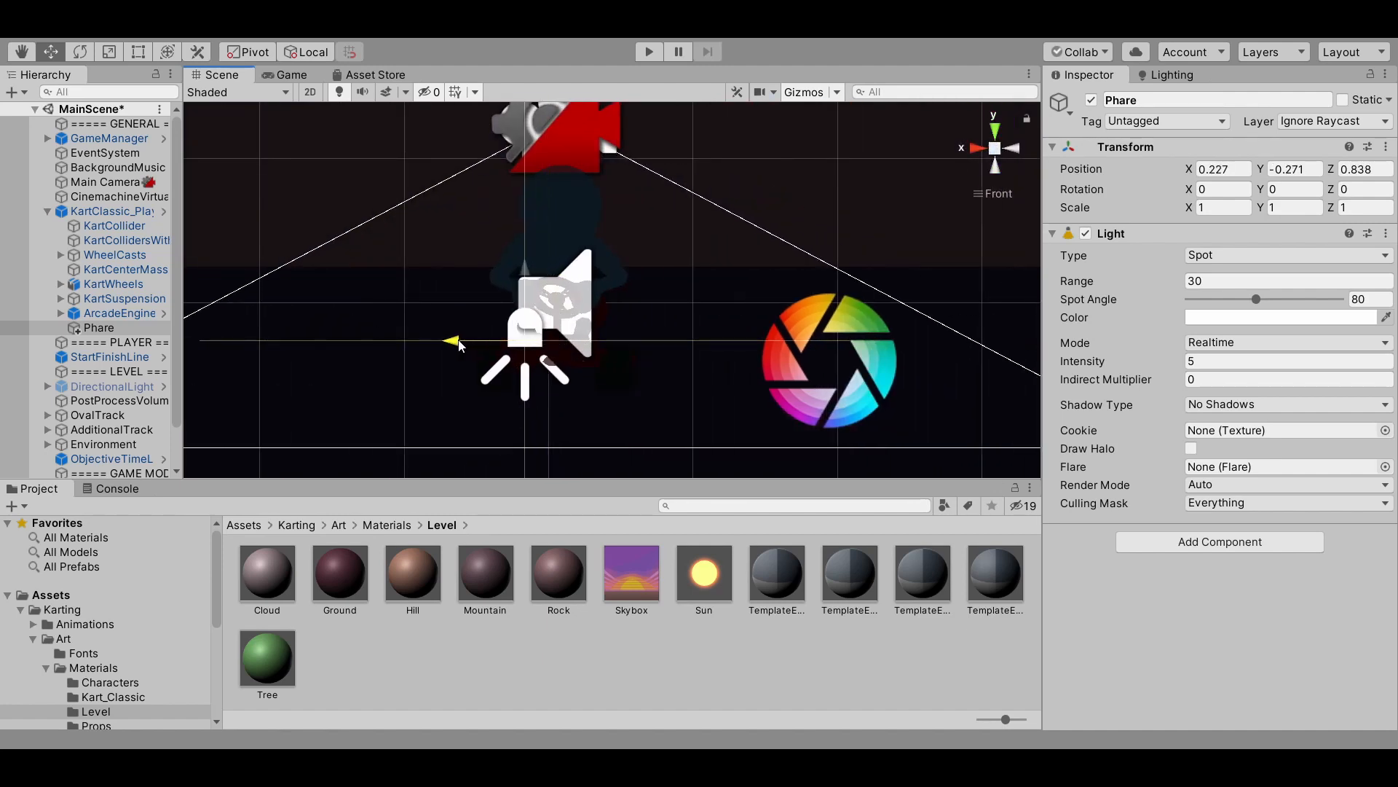
# Step: Duplicate the Phare light and mirror the copy to the kart's other side by setting its X position to -0.227
pyautogui.click(103, 329)
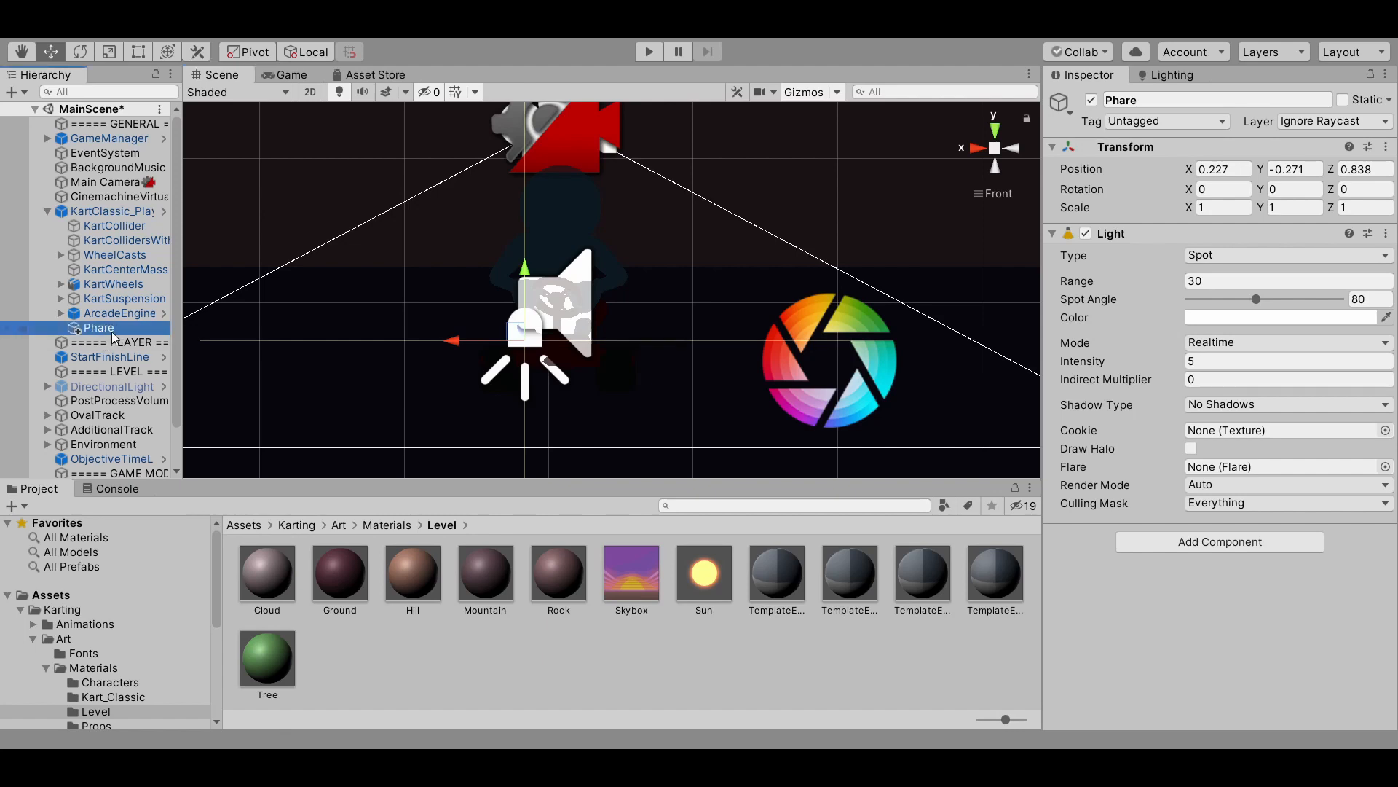
pyautogui.hotkey('ctrl', 'd')
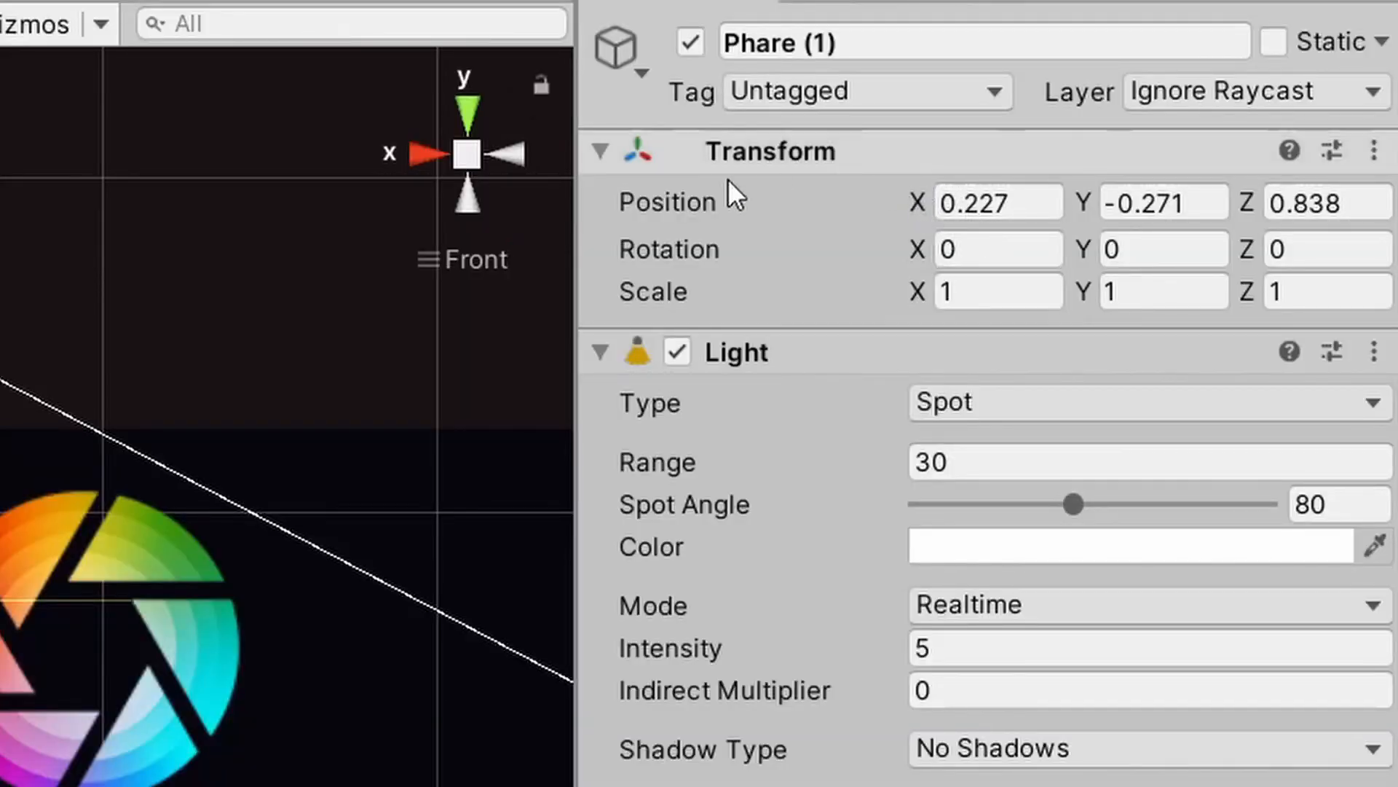
pyautogui.click(945, 203)
pyautogui.write('-')
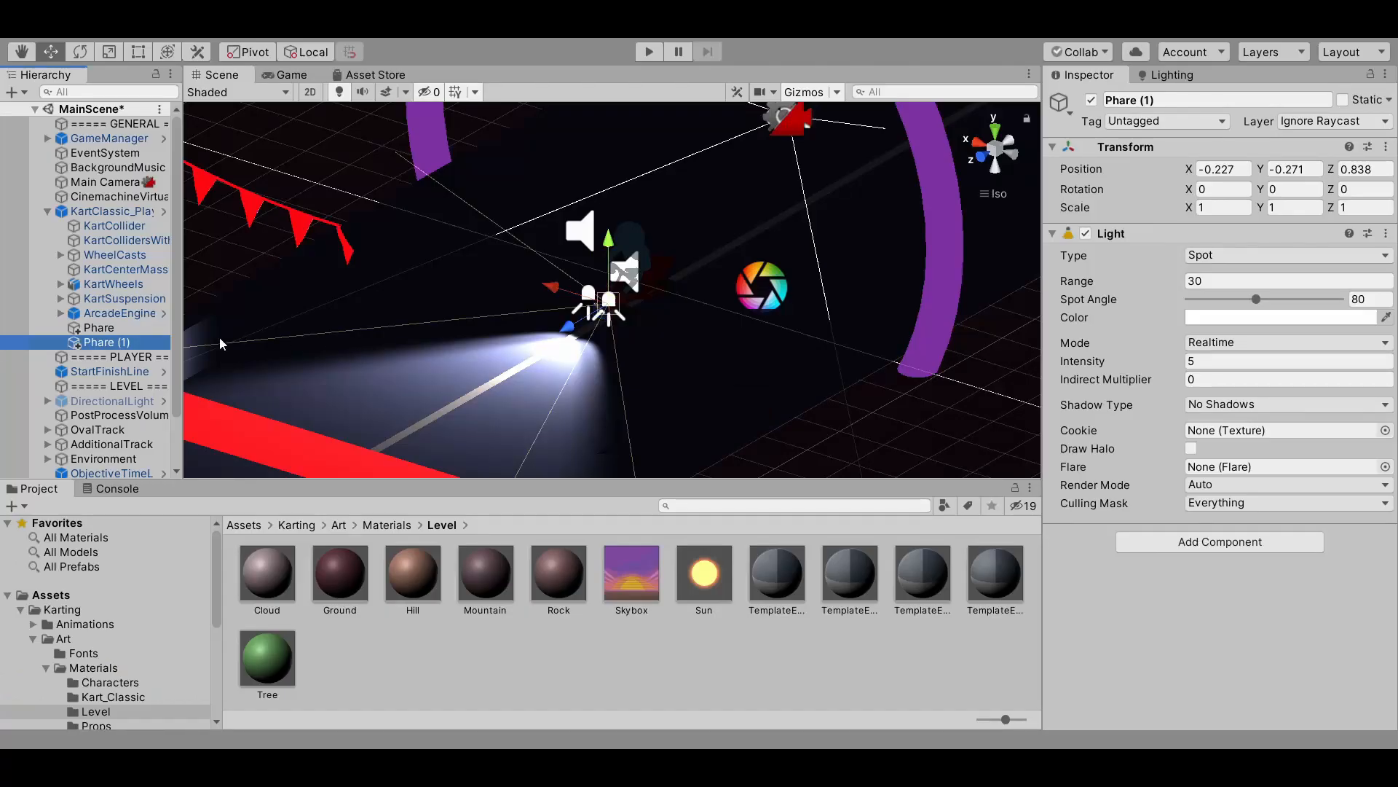
# Step: Tilt both headlights down together by setting their X rotation to 15
pyautogui.keyDown('ctrl'); pyautogui.click(1, 437); pyautogui.keyUp('ctrl')
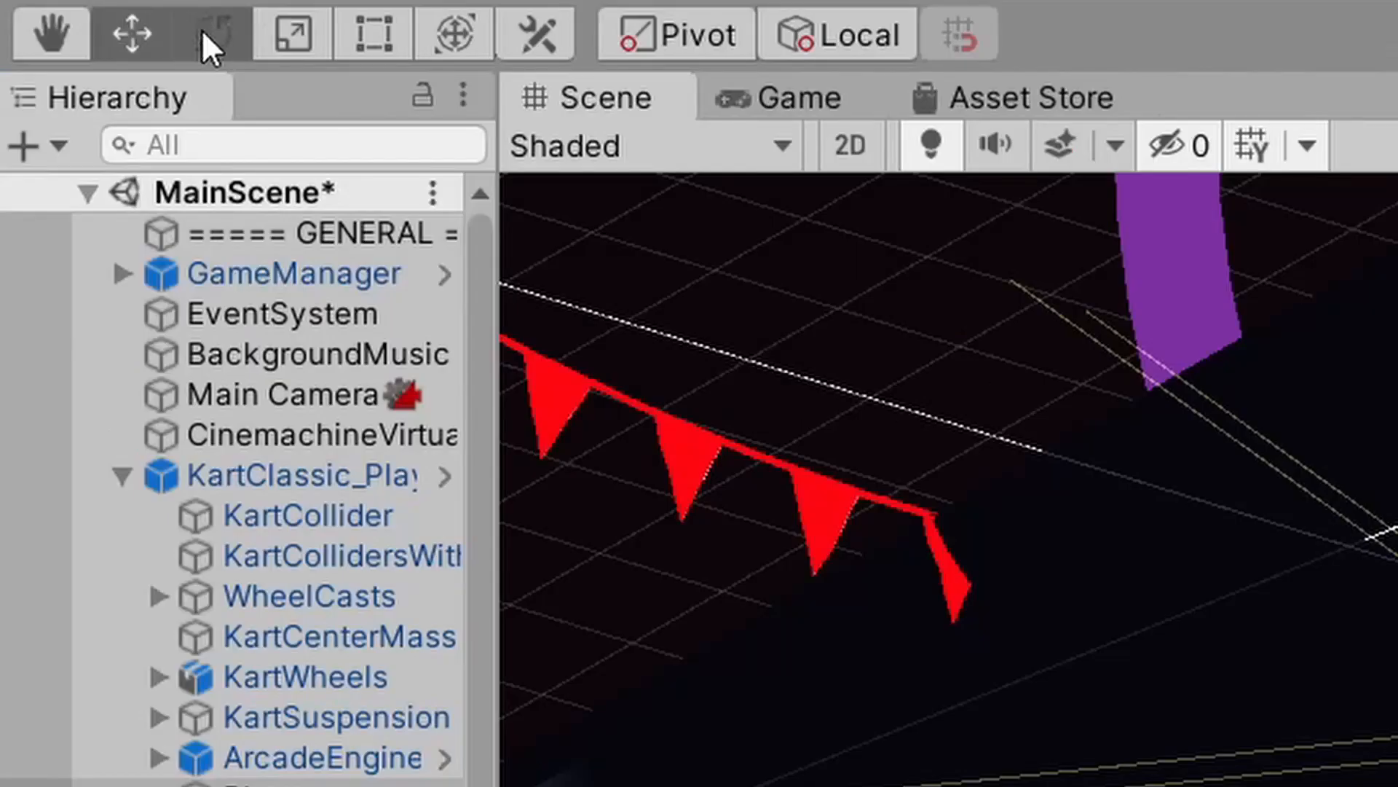
pyautogui.click(78, 51)
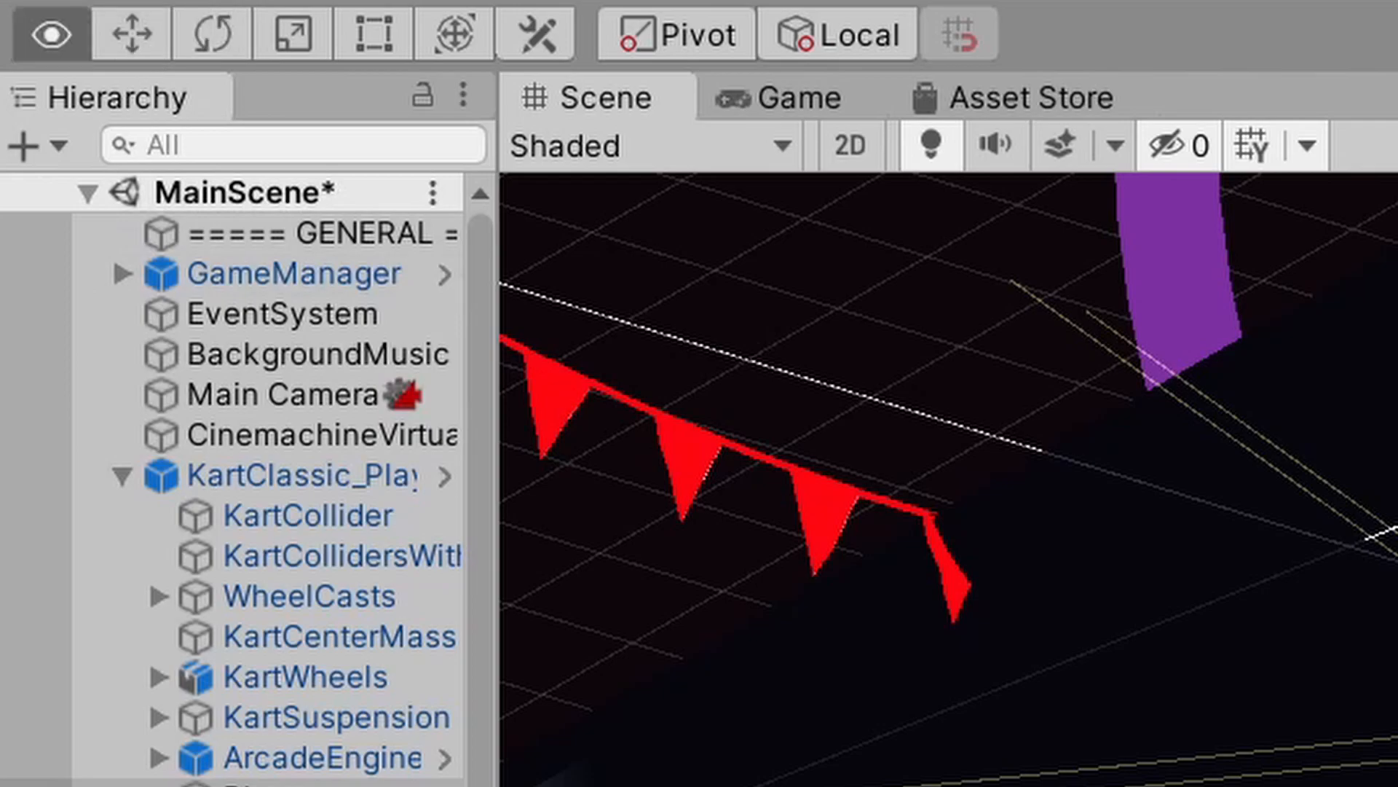
pyautogui.moveTo(670, 297); pyautogui.dragTo(644, 387)
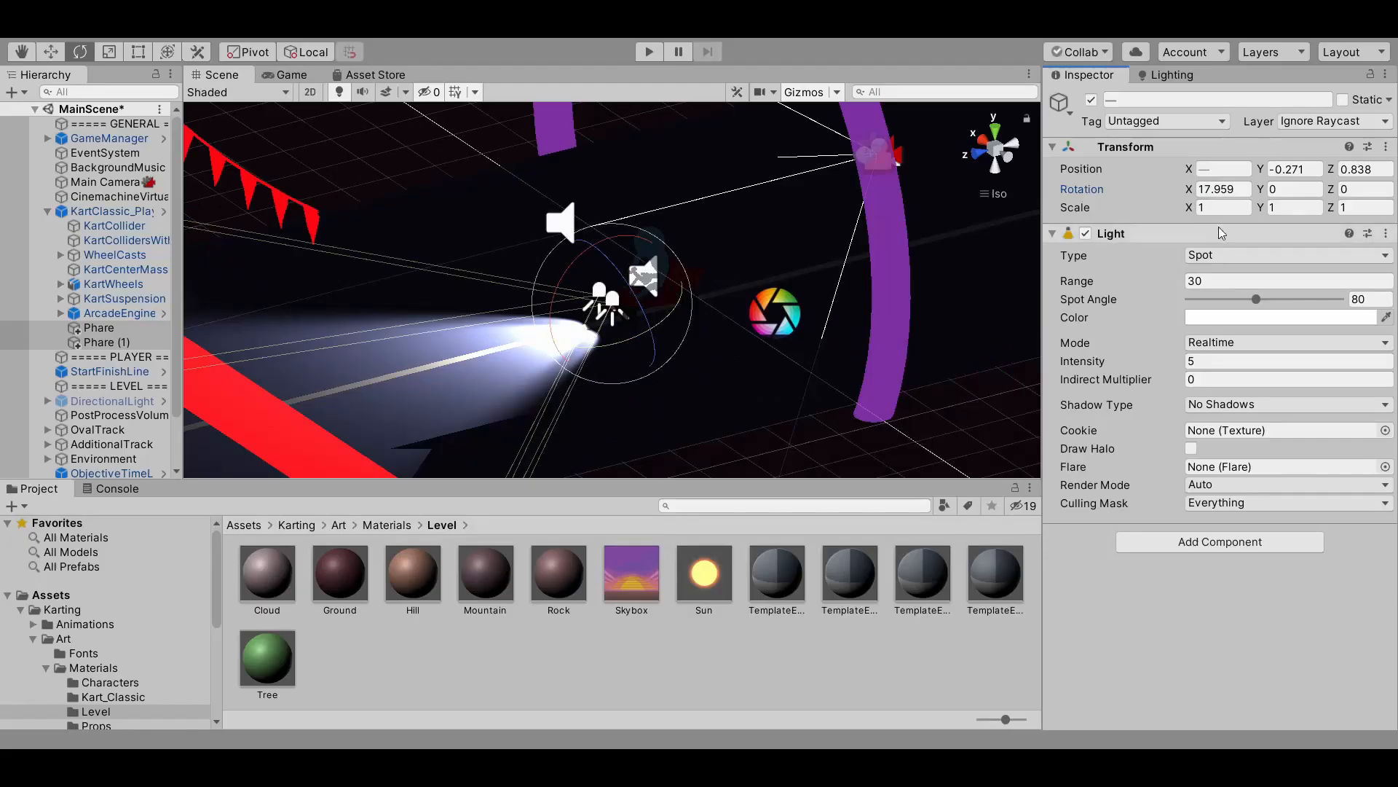
pyautogui.click(1230, 188)
pyautogui.write('15')
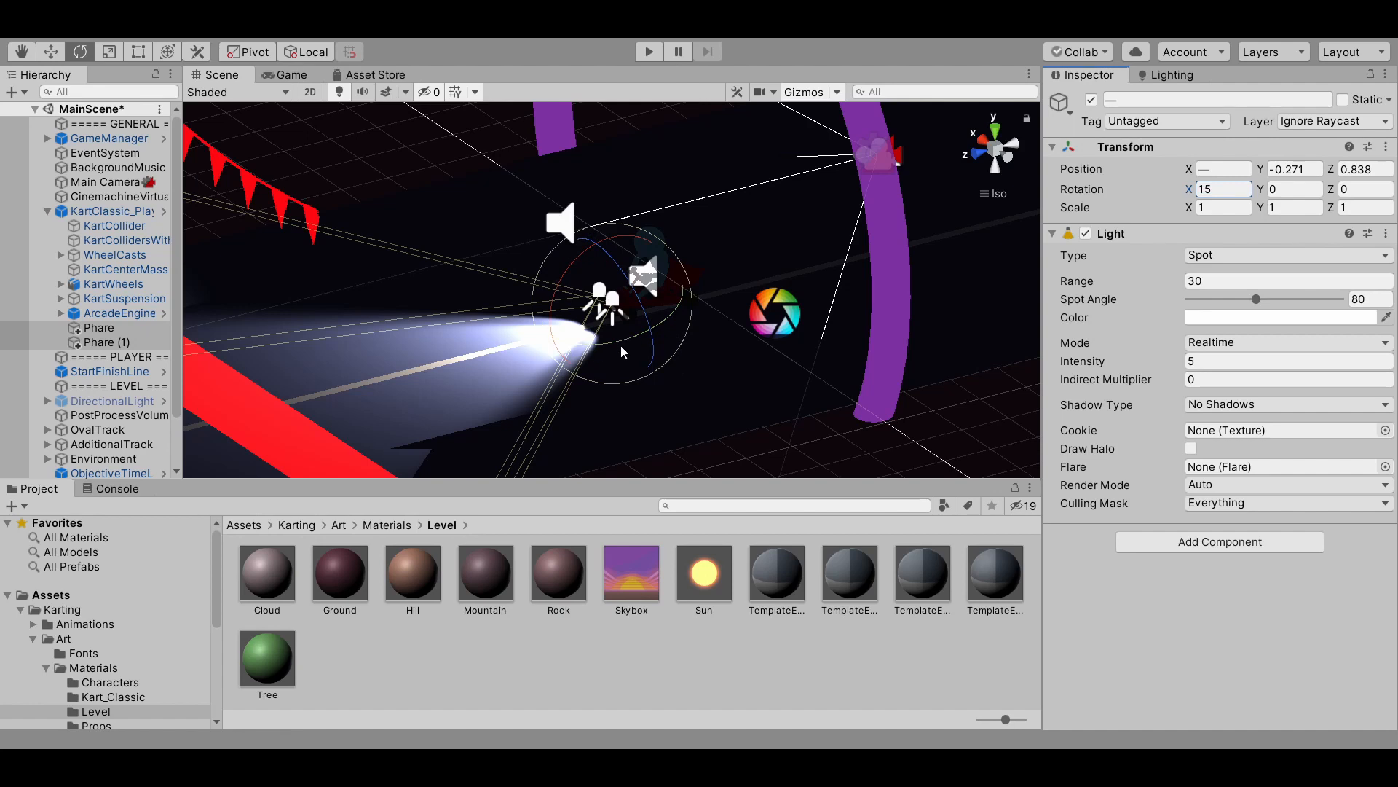
# Step: Widen both headlights to a spot angle of about 138 and reduce their intensity to about 1.03
pyautogui.moveTo(1256, 299); pyautogui.dragTo(1309, 313)
pyautogui.moveTo(1178, 363); pyautogui.dragTo(1058, 360)
pyautogui.click(50, 52)
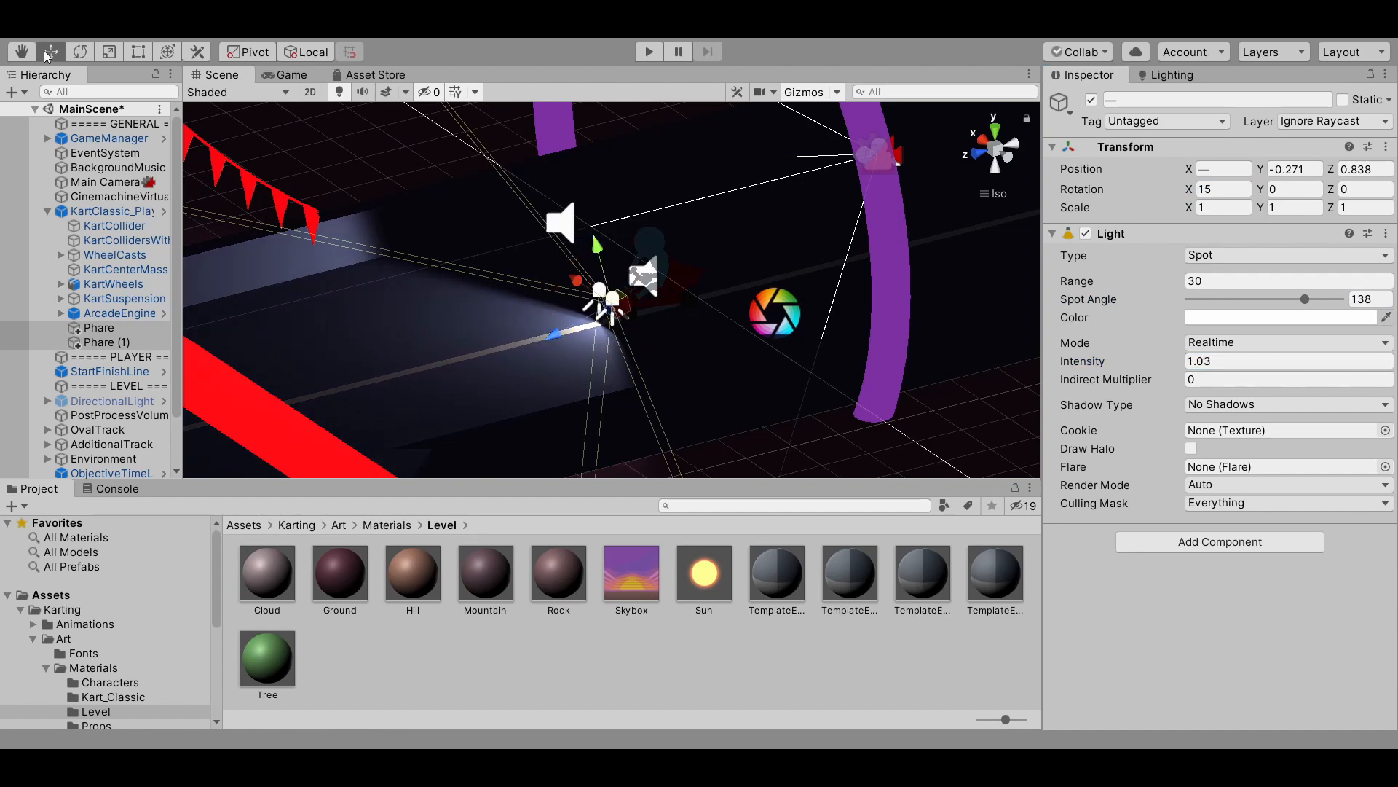
# Step: Try moving KartClassic_Player together with its child objects, keeping its children listed in the hierarchy
pyautogui.click(115, 212)
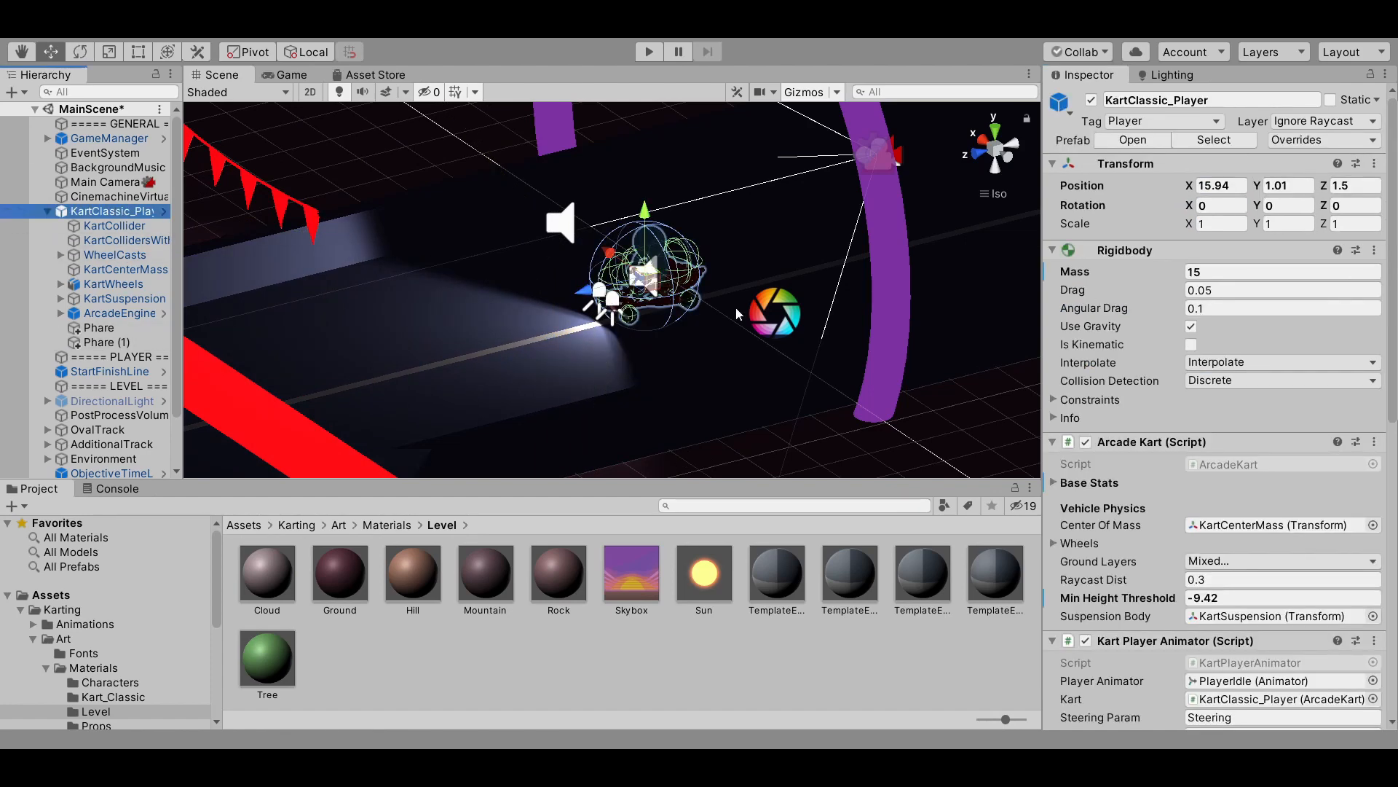
pyautogui.moveTo(586, 293); pyautogui.dragTo(660, 275)
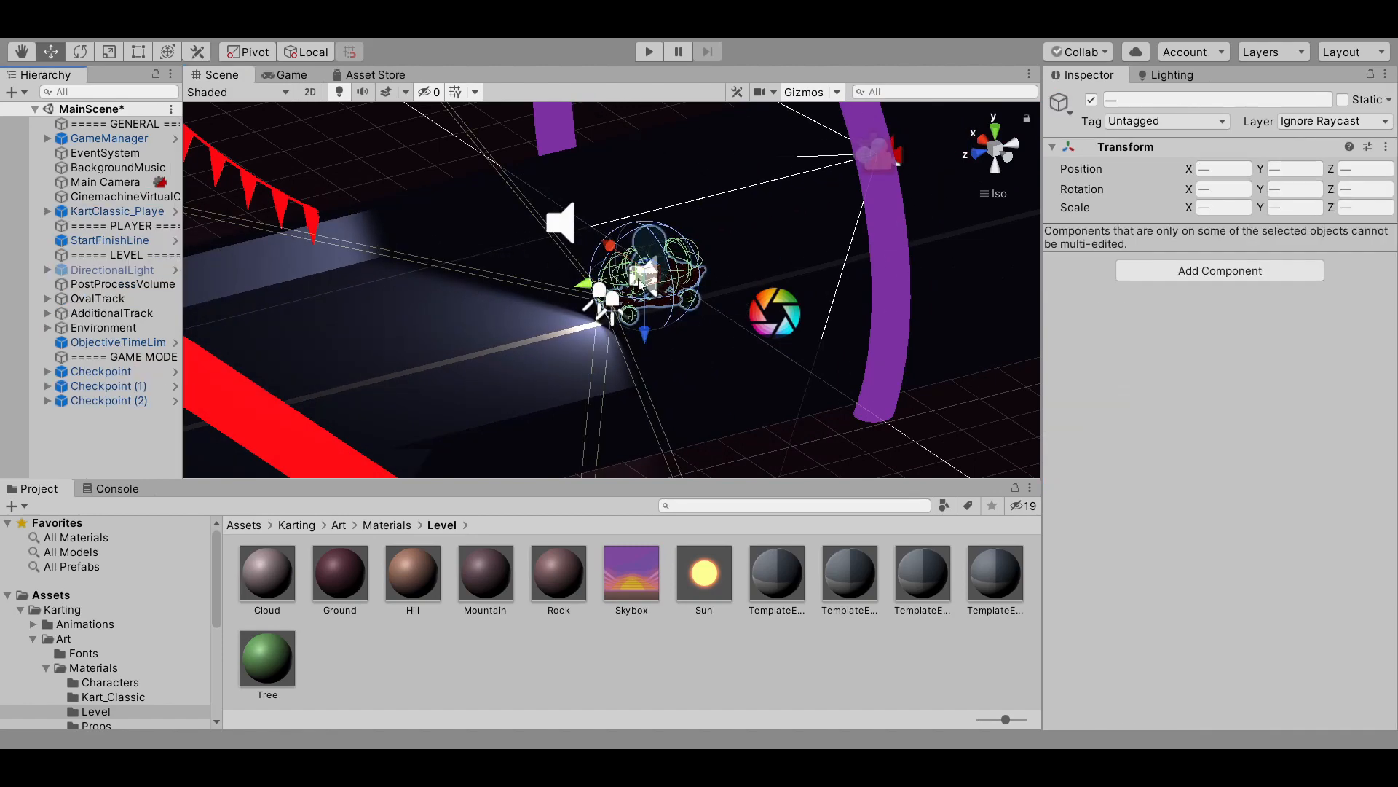
pyautogui.click(48, 211)
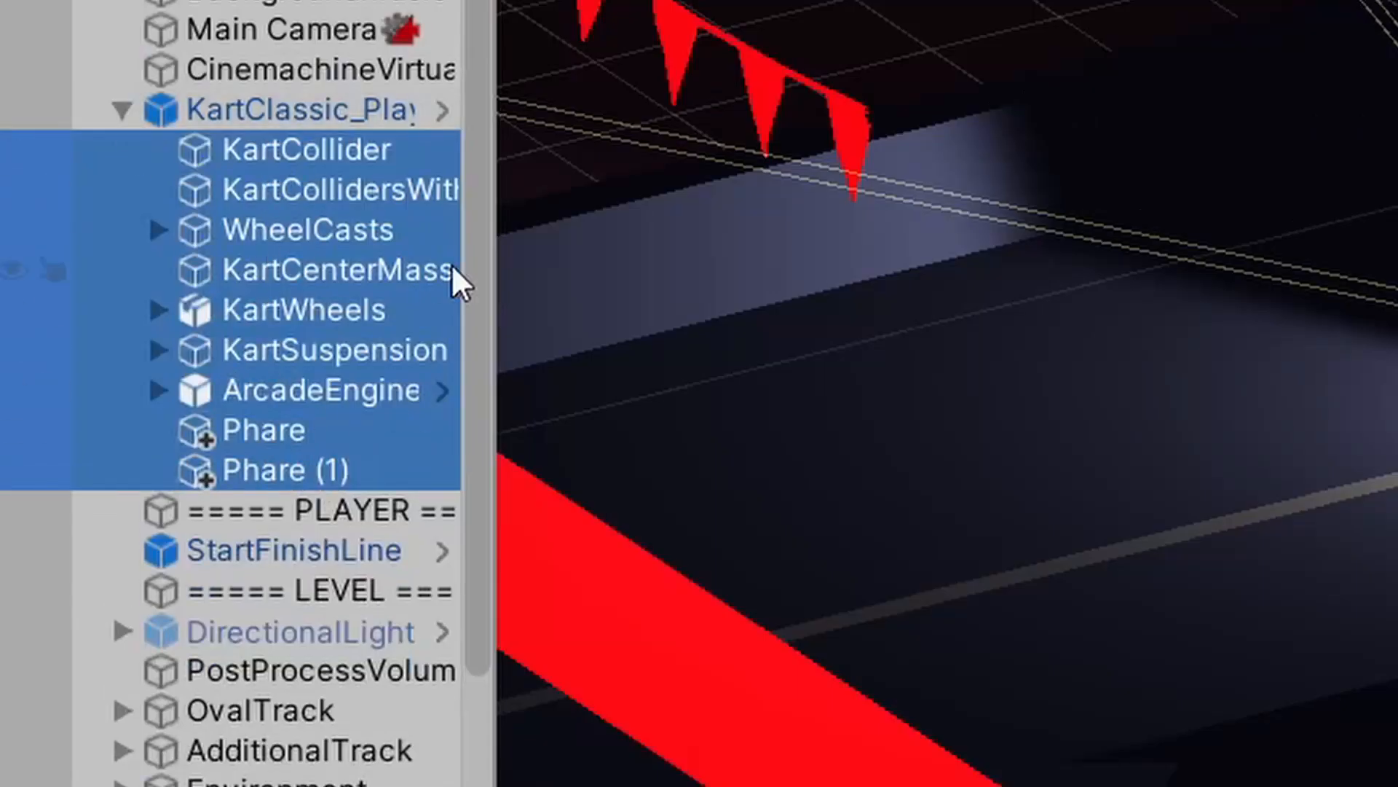
# Step: Take Phare out of KartClassic_Player and move the kart away from it to about Z -3.6
pyautogui.click(266, 430)
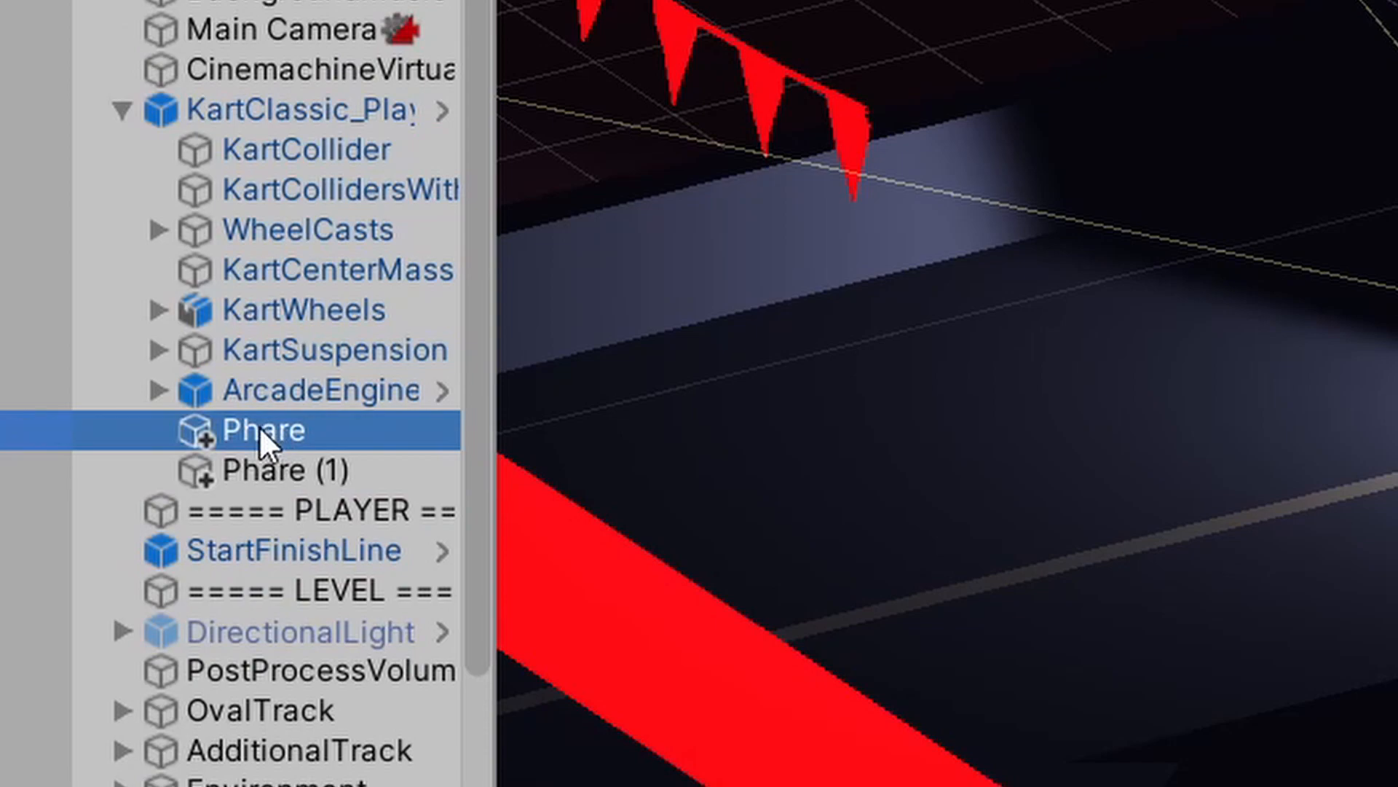
pyautogui.moveTo(259, 429); pyautogui.dragTo(249, 95)
pyautogui.click(259, 161)
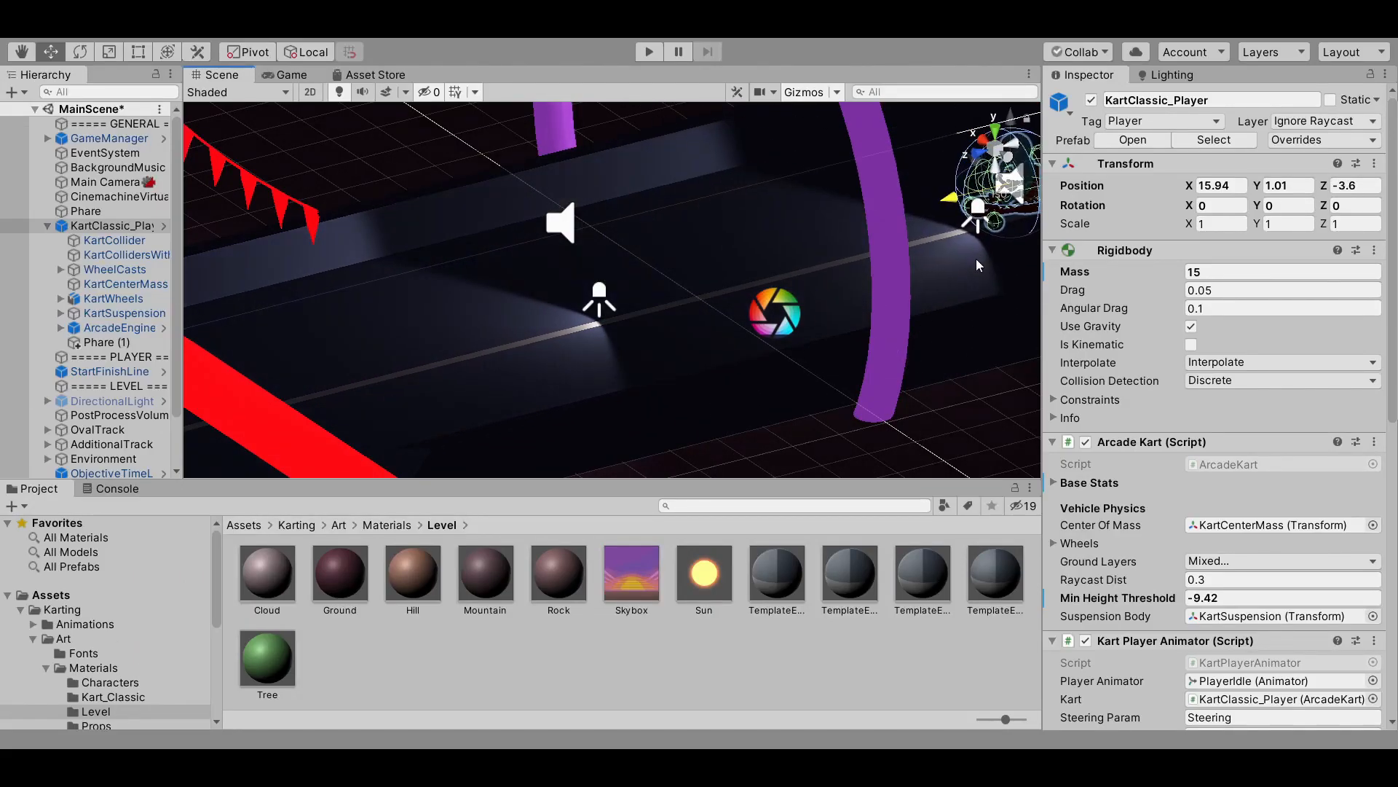
# Step: Make Phare a child of KartClassic_Player again and select the kart
pyautogui.click(88, 212)
pyautogui.moveTo(91, 213); pyautogui.dragTo(113, 335)
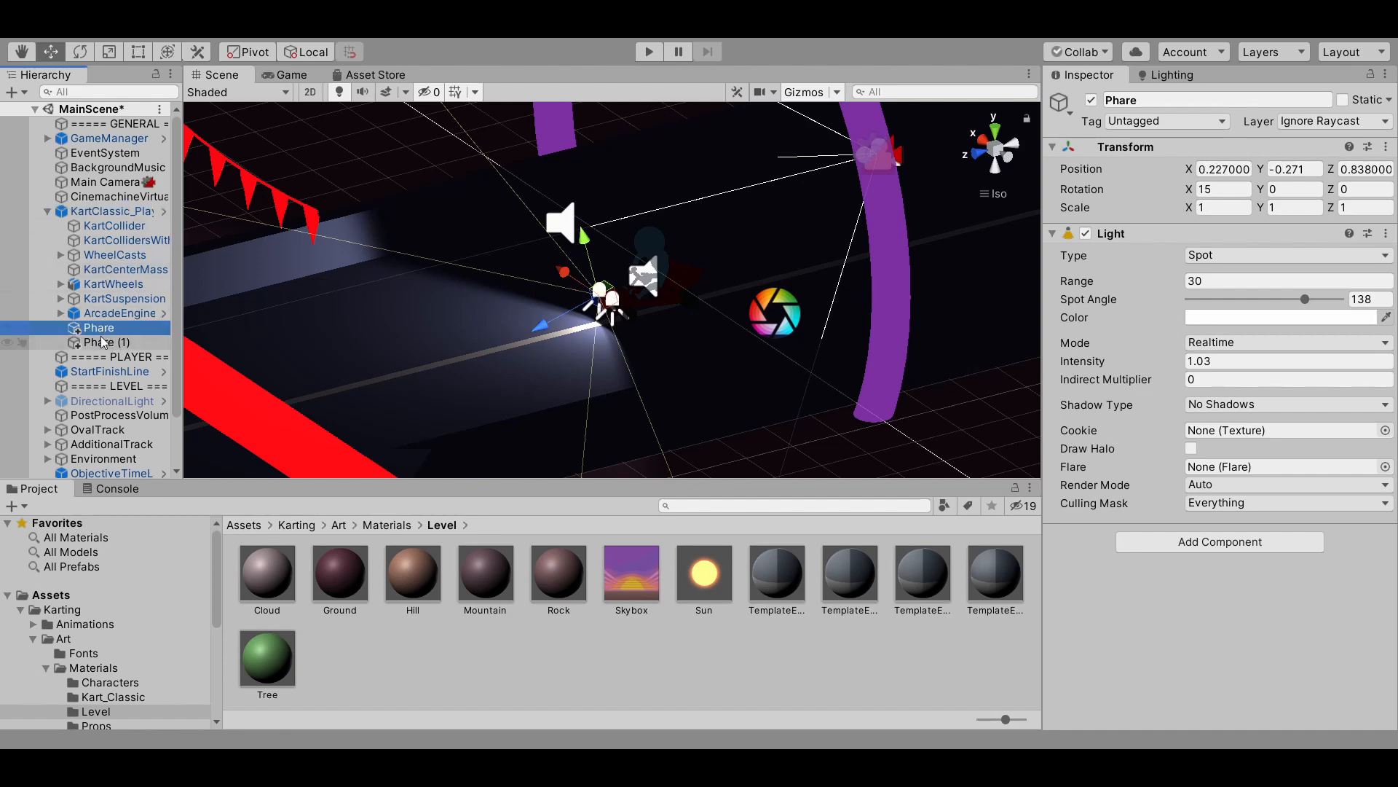
pyautogui.click(109, 211)
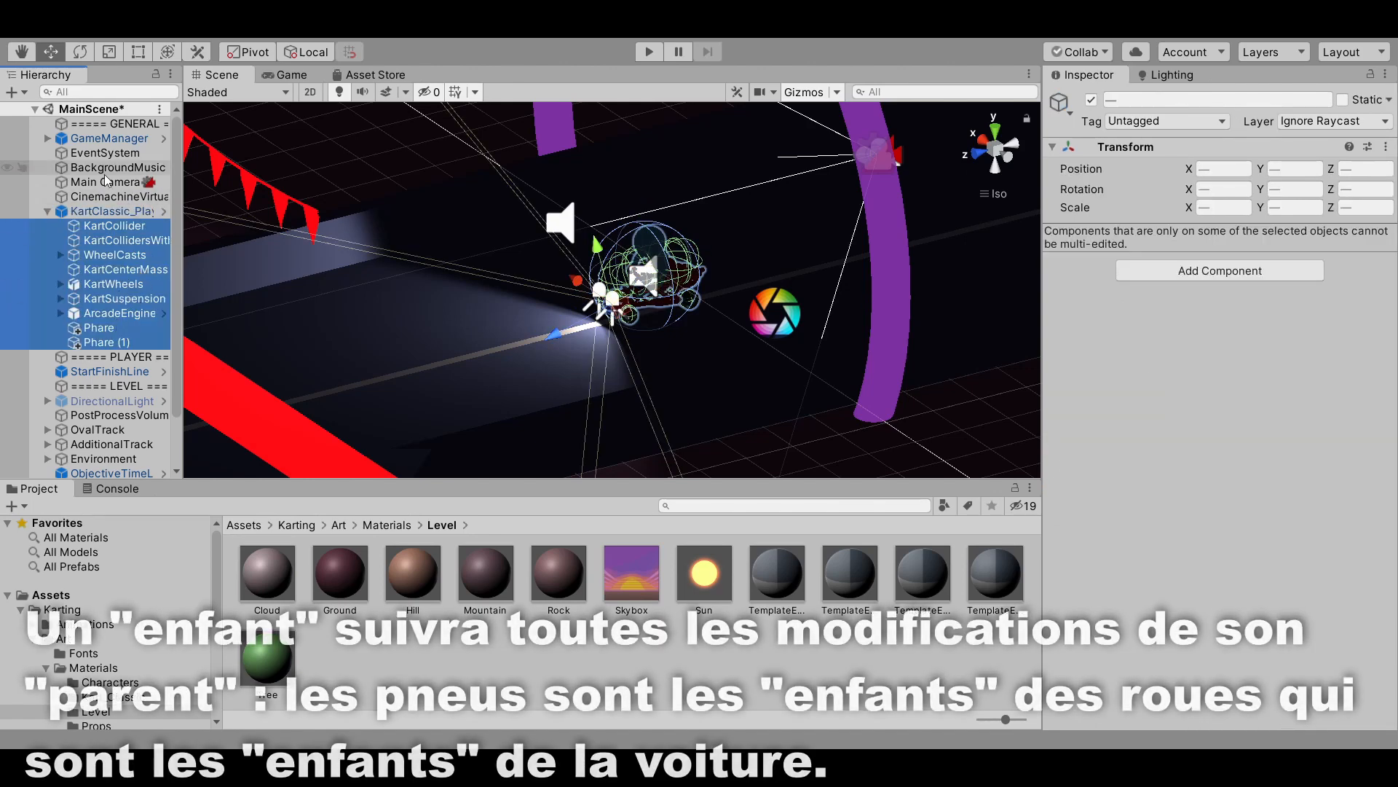
pyautogui.click(109, 211)
# Step: Try scaling KartClassic_Player along its axes, then reset its scale
pyautogui.click(291, 74)
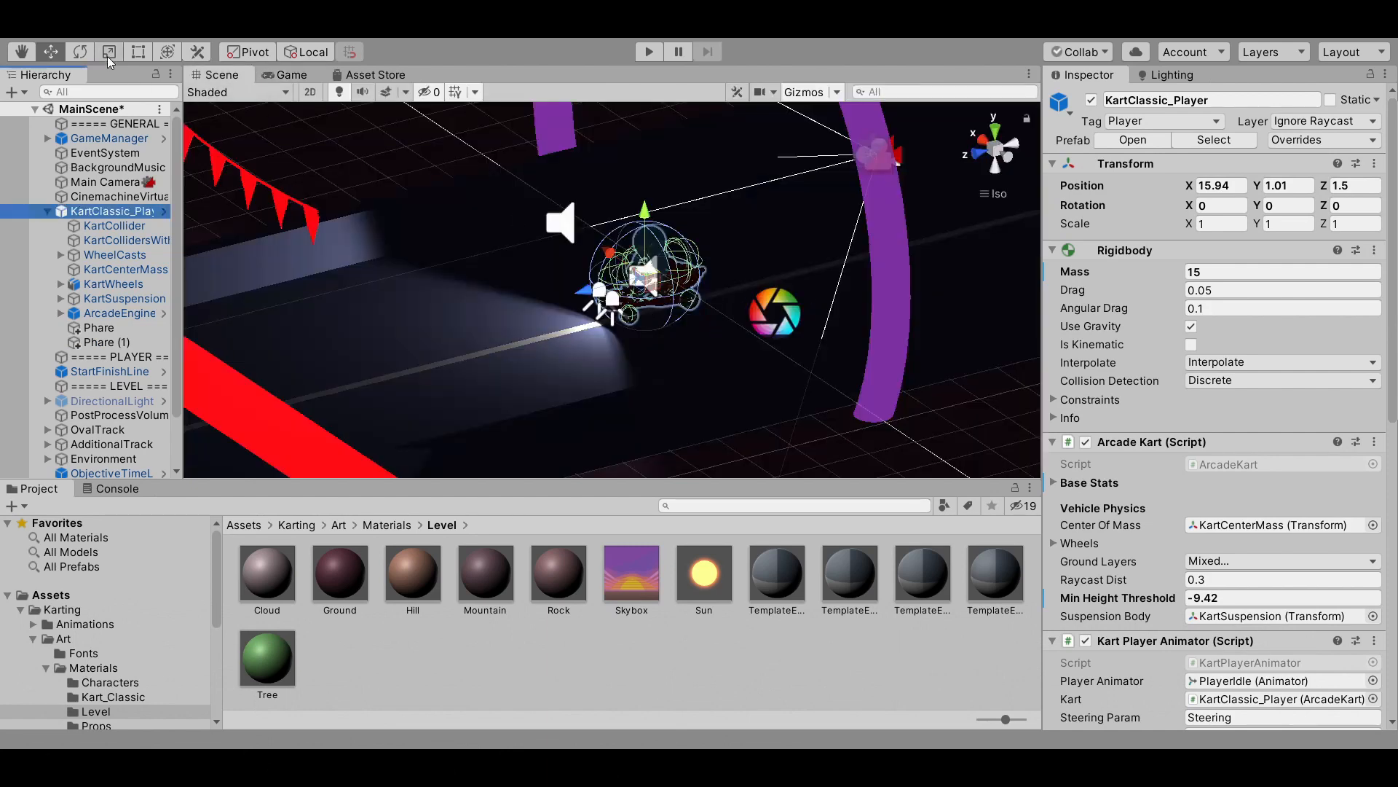
pyautogui.click(115, 54)
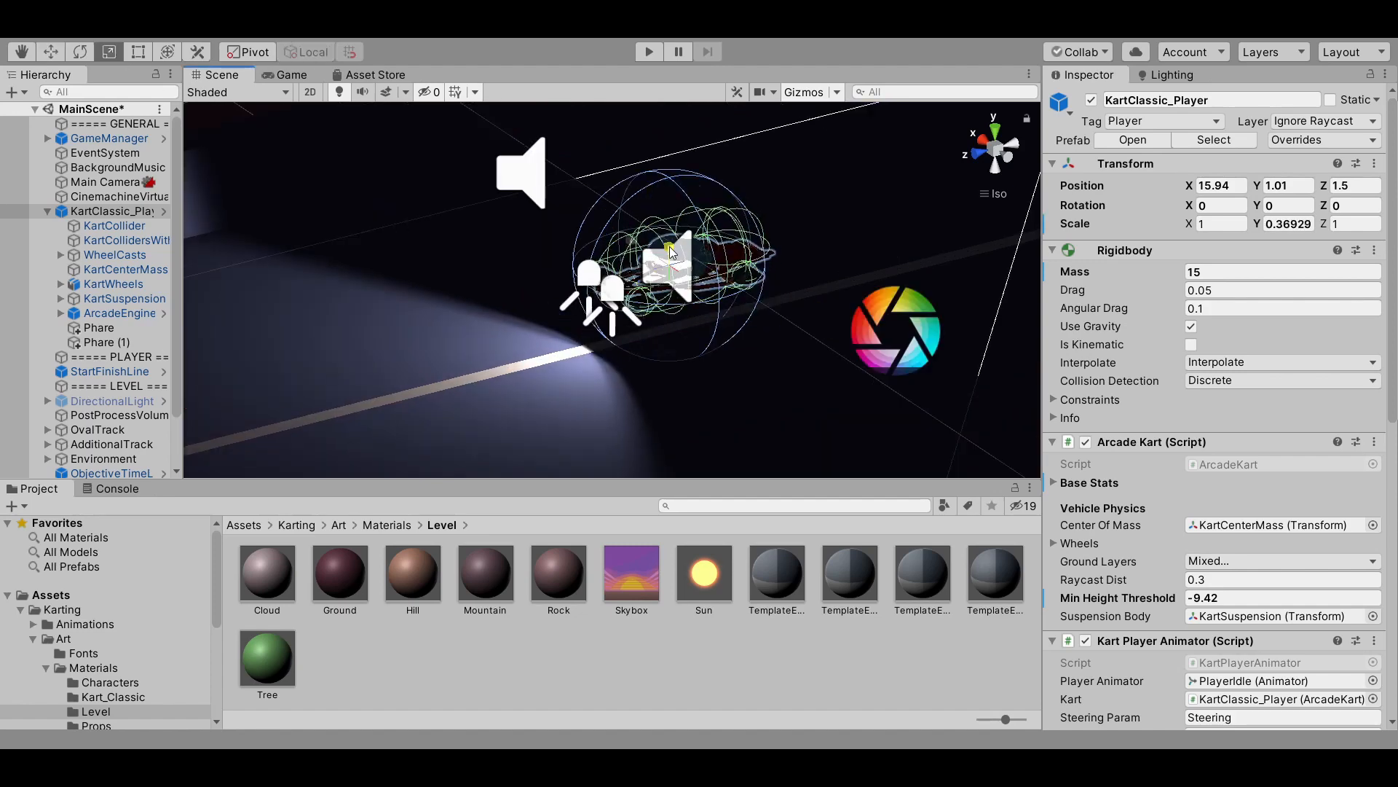
pyautogui.moveTo(671, 251); pyautogui.dragTo(629, 240)
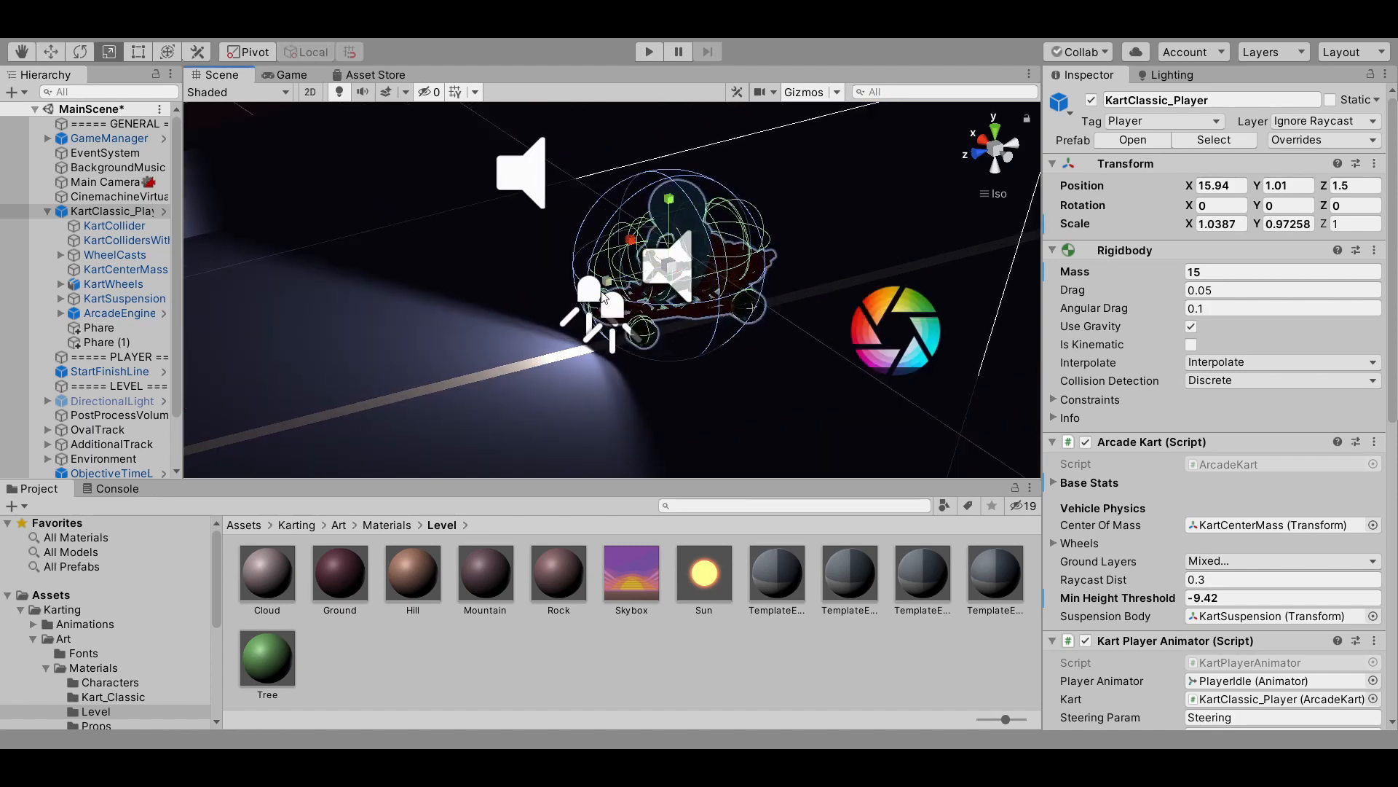
pyautogui.moveTo(603, 288)
pyautogui.mouseDown()
pyautogui.moveTo(656, 302)
pyautogui.moveTo(671, 266)
pyautogui.moveTo(609, 275)
pyautogui.mouseUp()
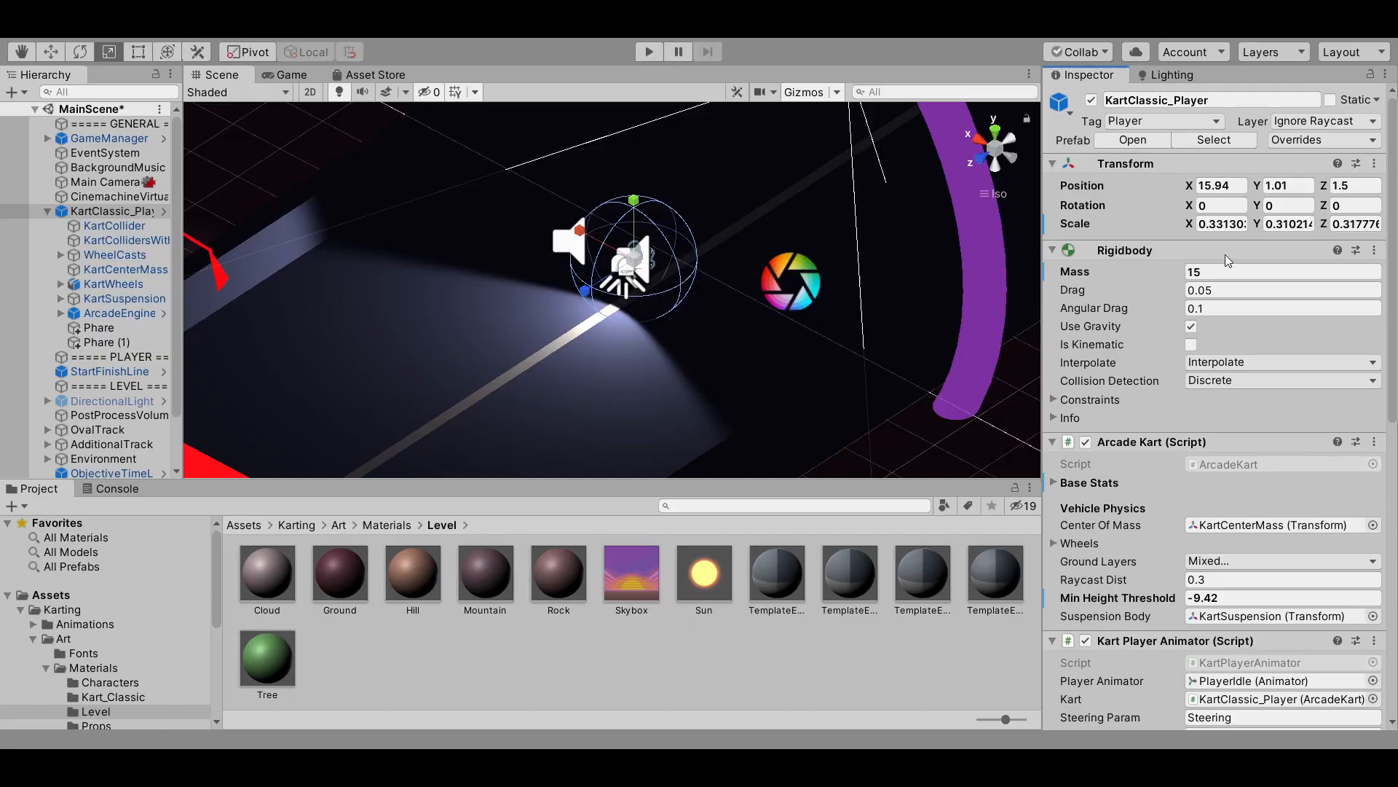
pyautogui.click(1374, 163)
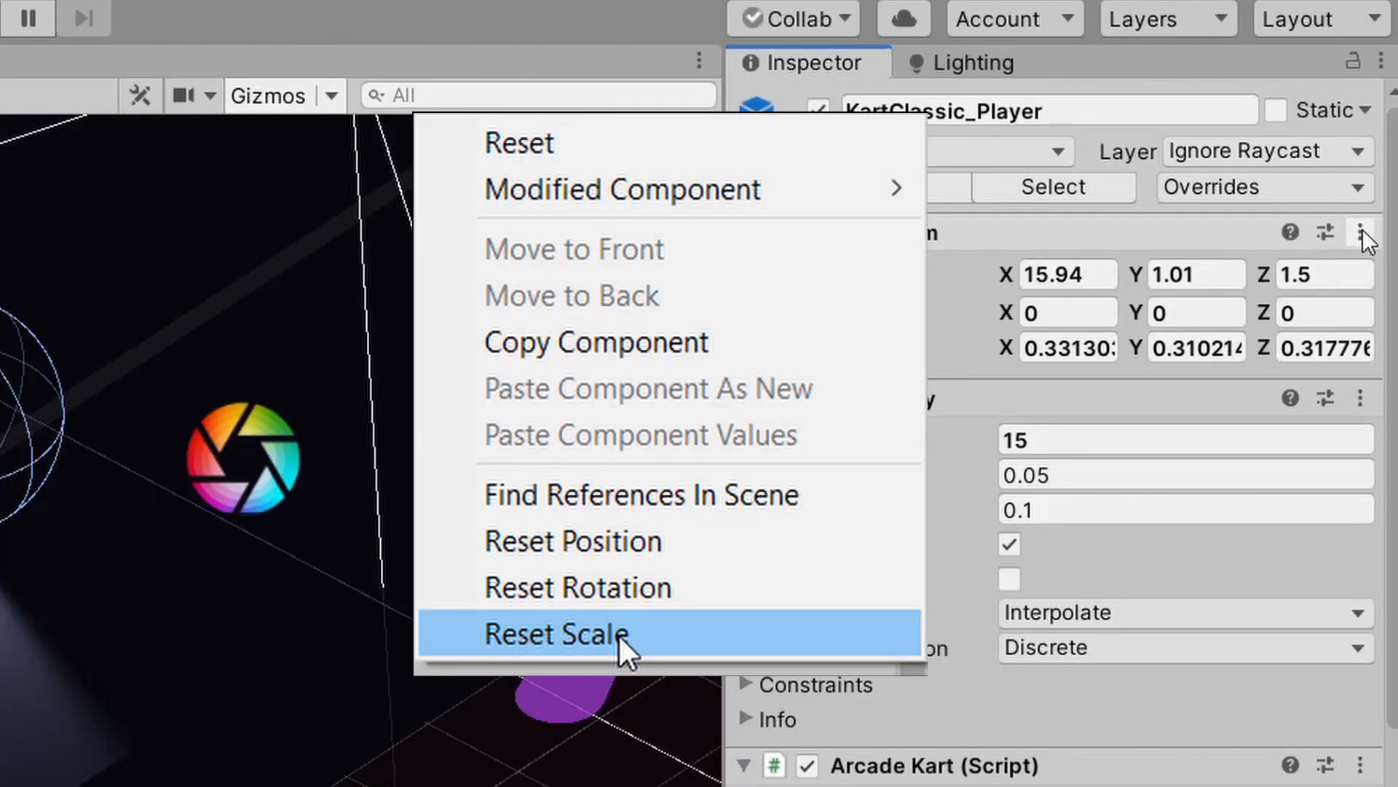
pyautogui.click(618, 634)
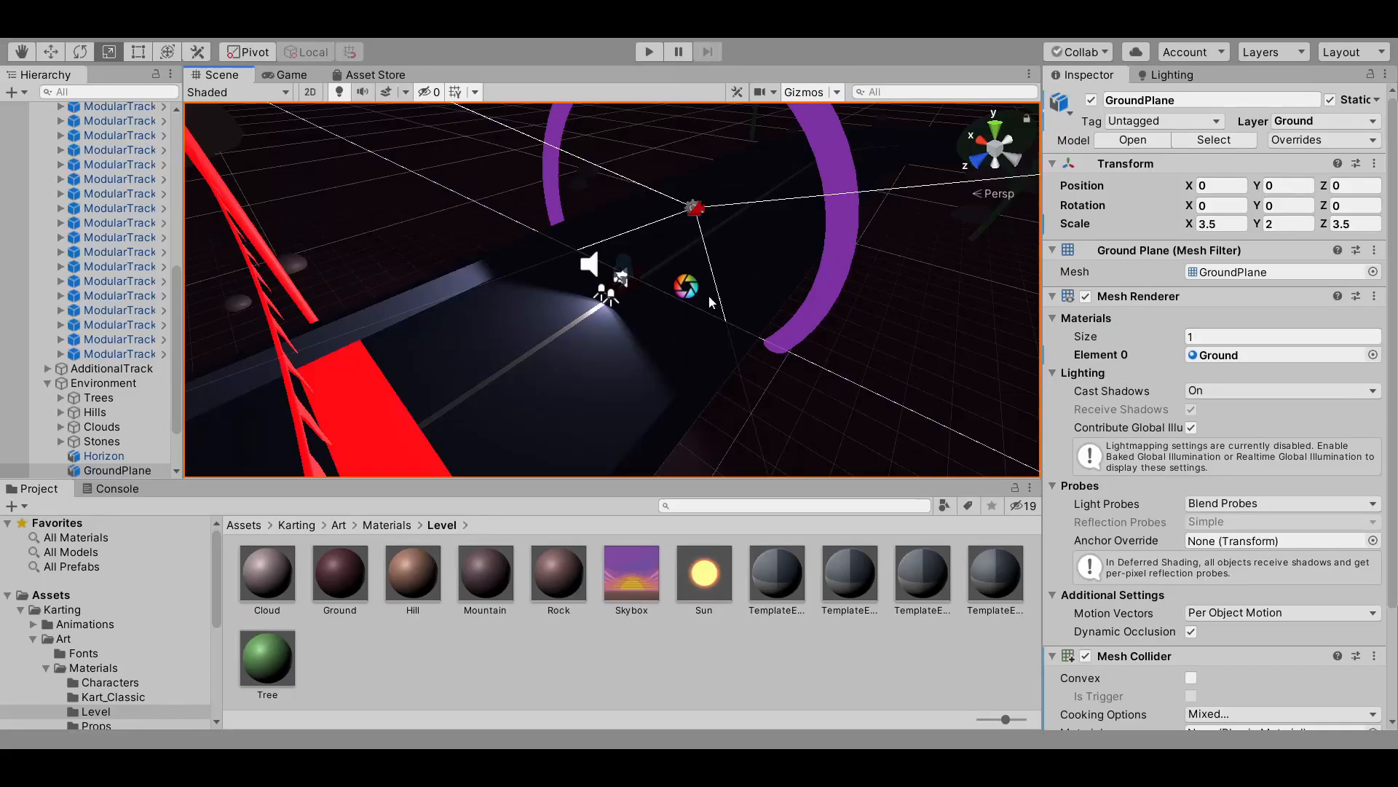
# Step: Show the scene unlit in an orthographic top view and disable scene picking for the Environment group
pyautogui.click(995, 149)
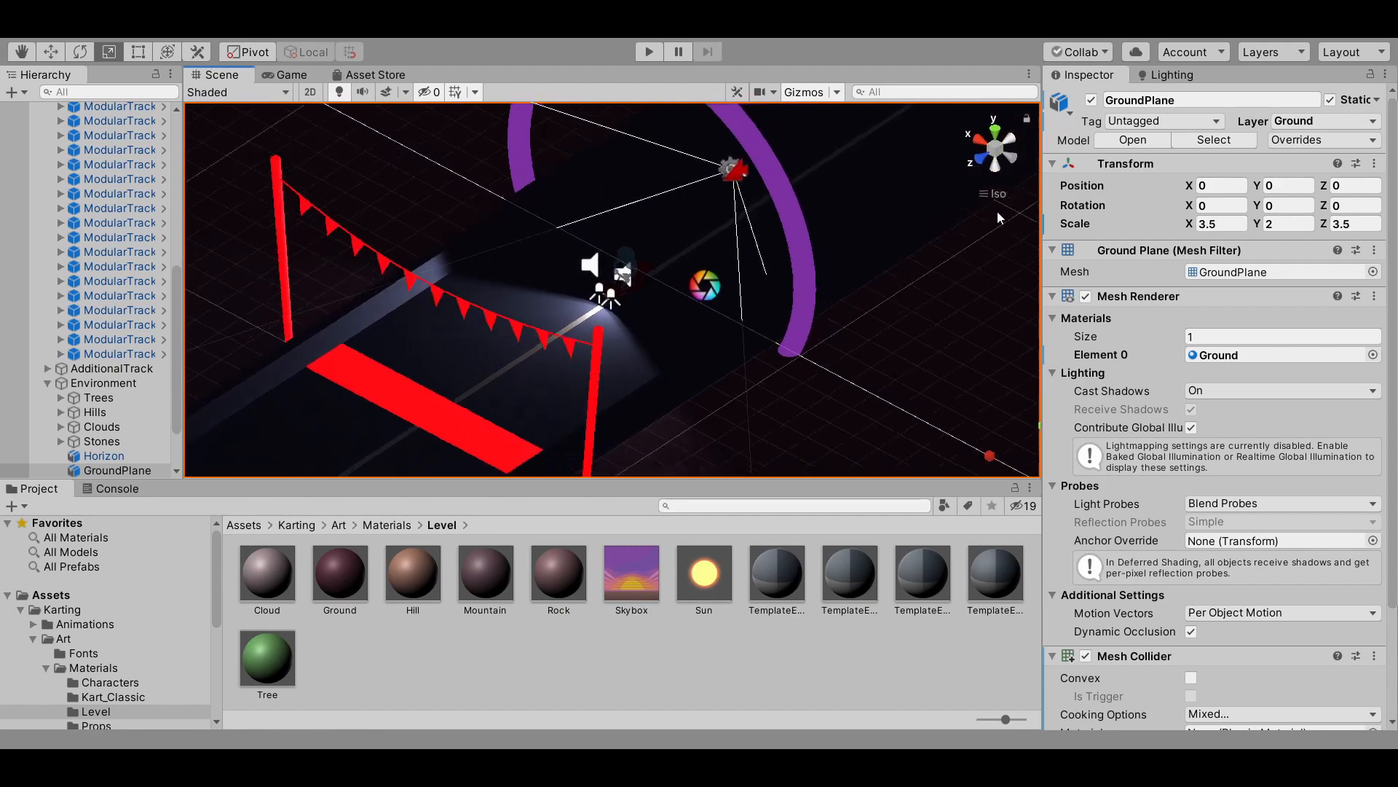
pyautogui.click(338, 94)
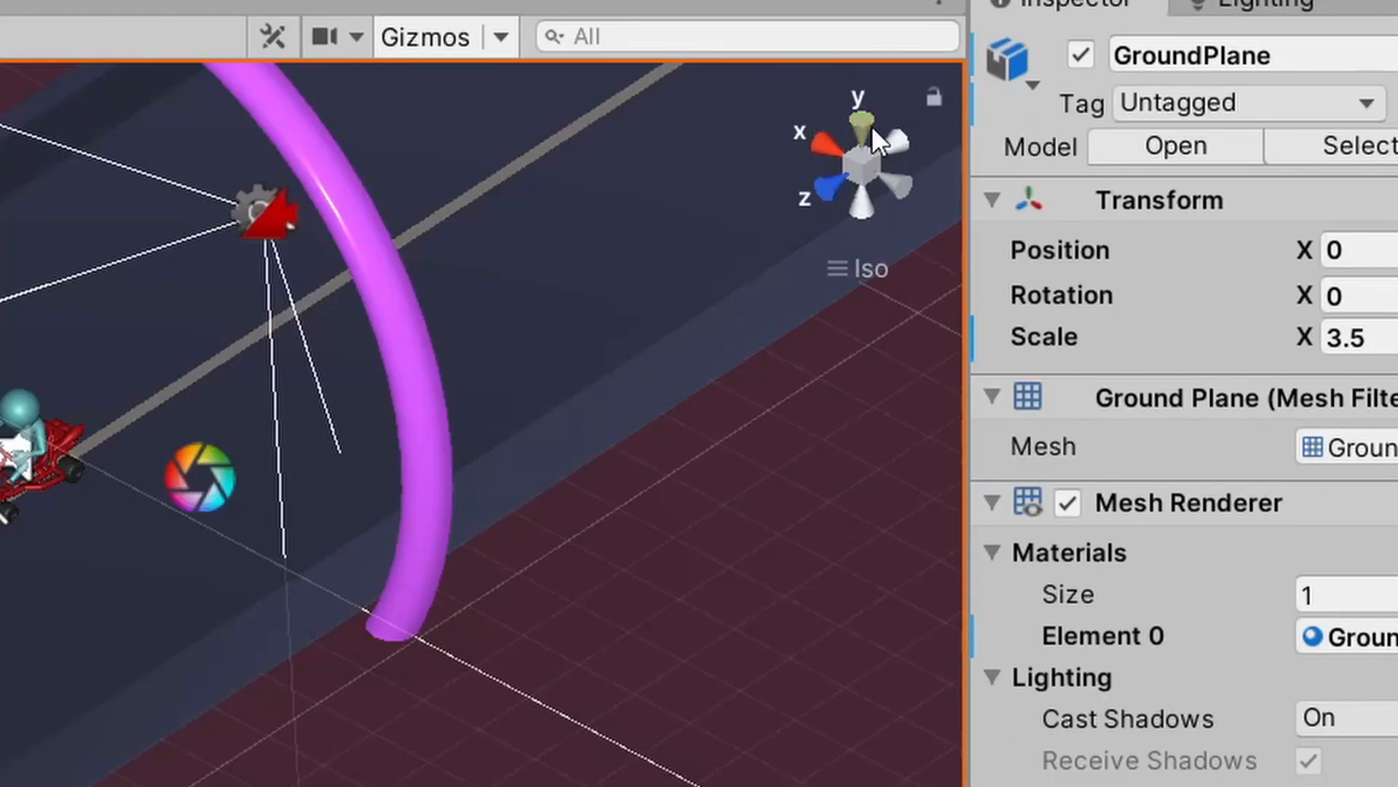
pyautogui.click(997, 132)
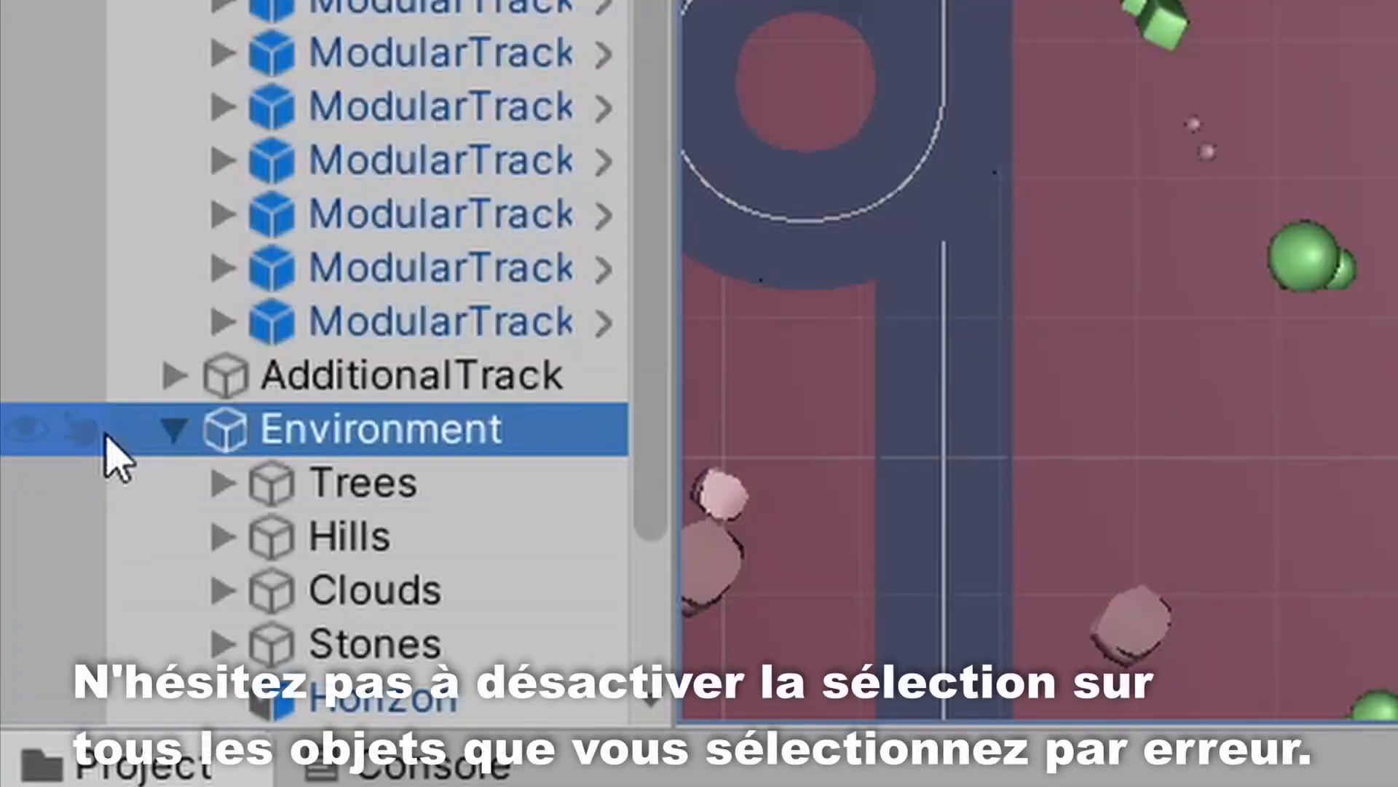
pyautogui.click(80, 428)
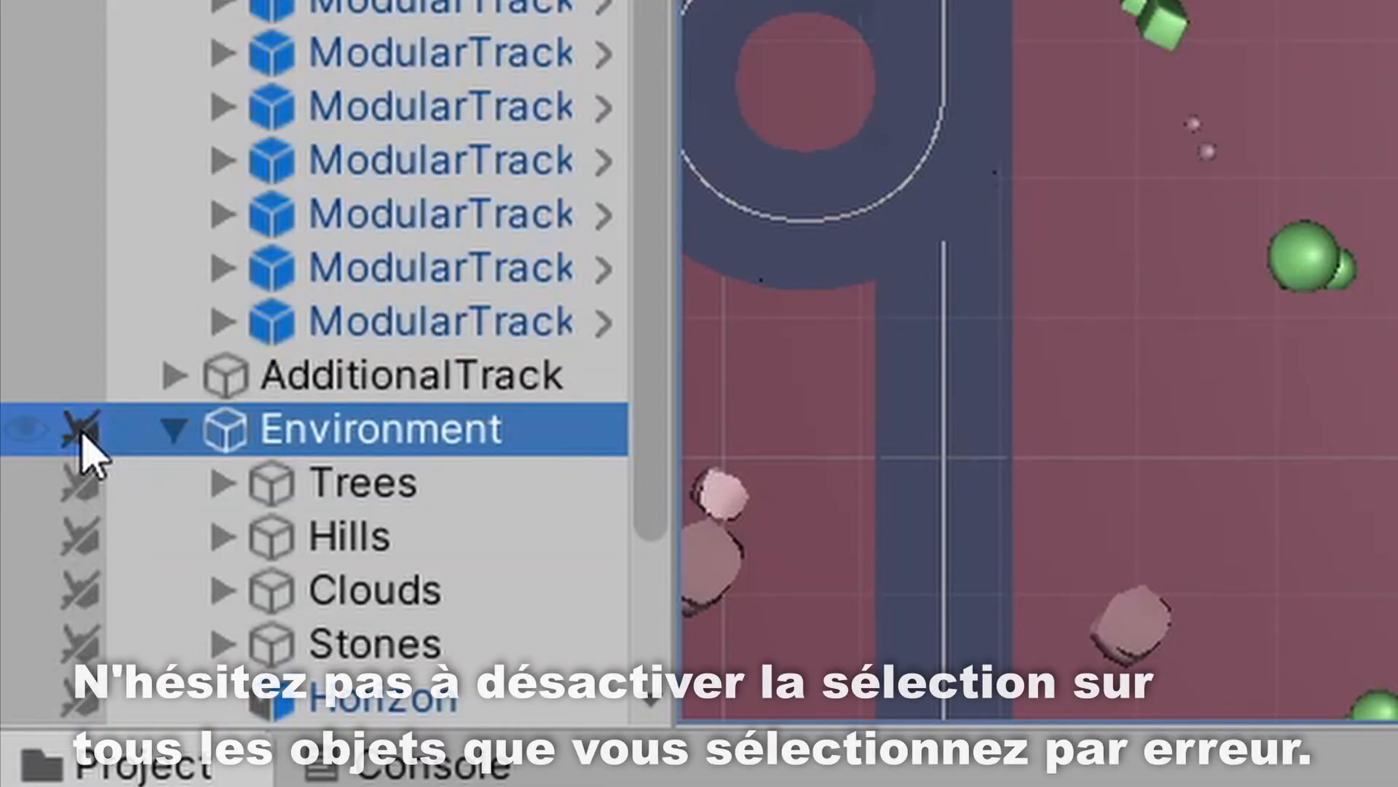
# Step: Move the ModularTrackStraight (16) piece out beside the track, to about X 28.4, Z 15.3, and duplicate it
pyautogui.moveTo(648, 325)
pyautogui.mouseDown()
pyautogui.moveTo(711, 261)
pyautogui.moveTo(710, 331)
pyautogui.moveTo(649, 323)
pyautogui.mouseUp()
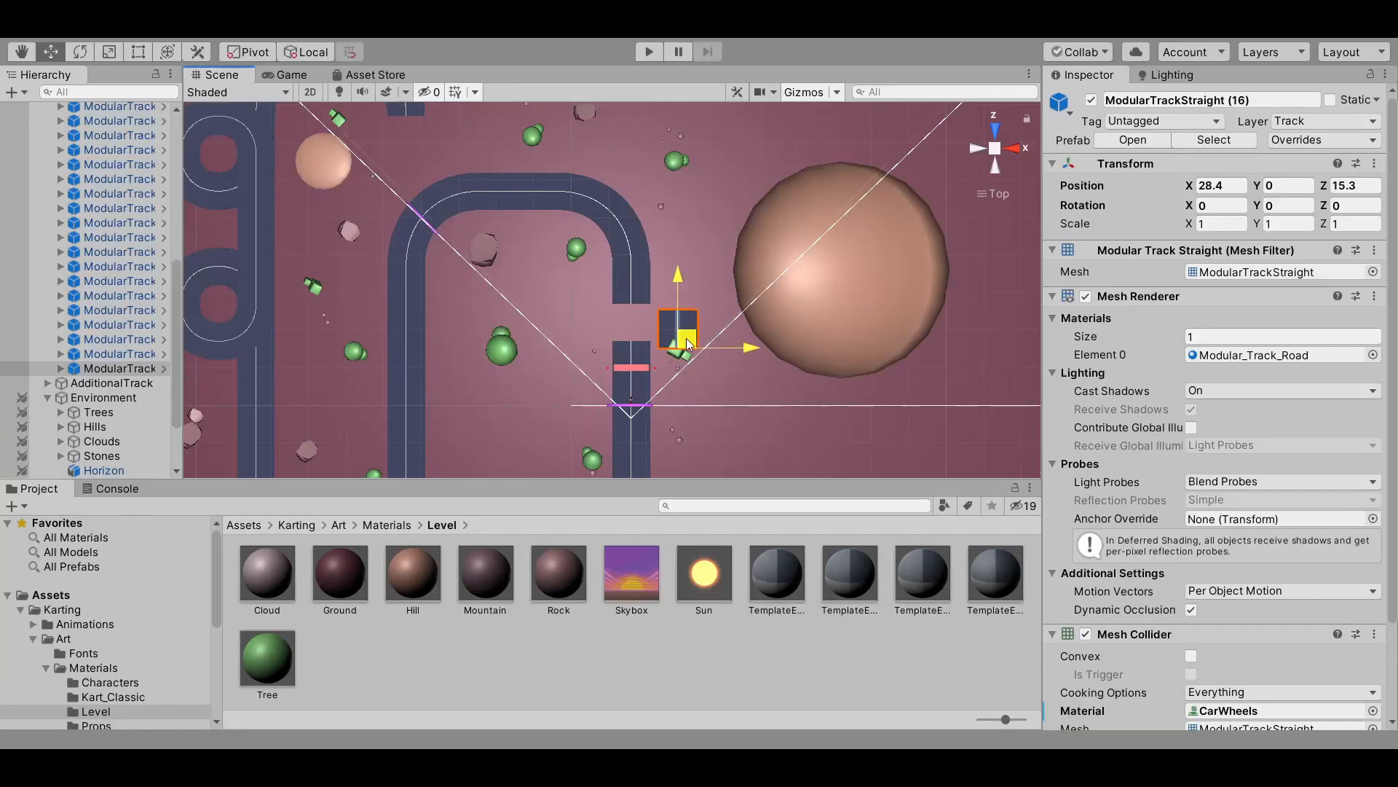
pyautogui.hotkey('ctrl', 'd')
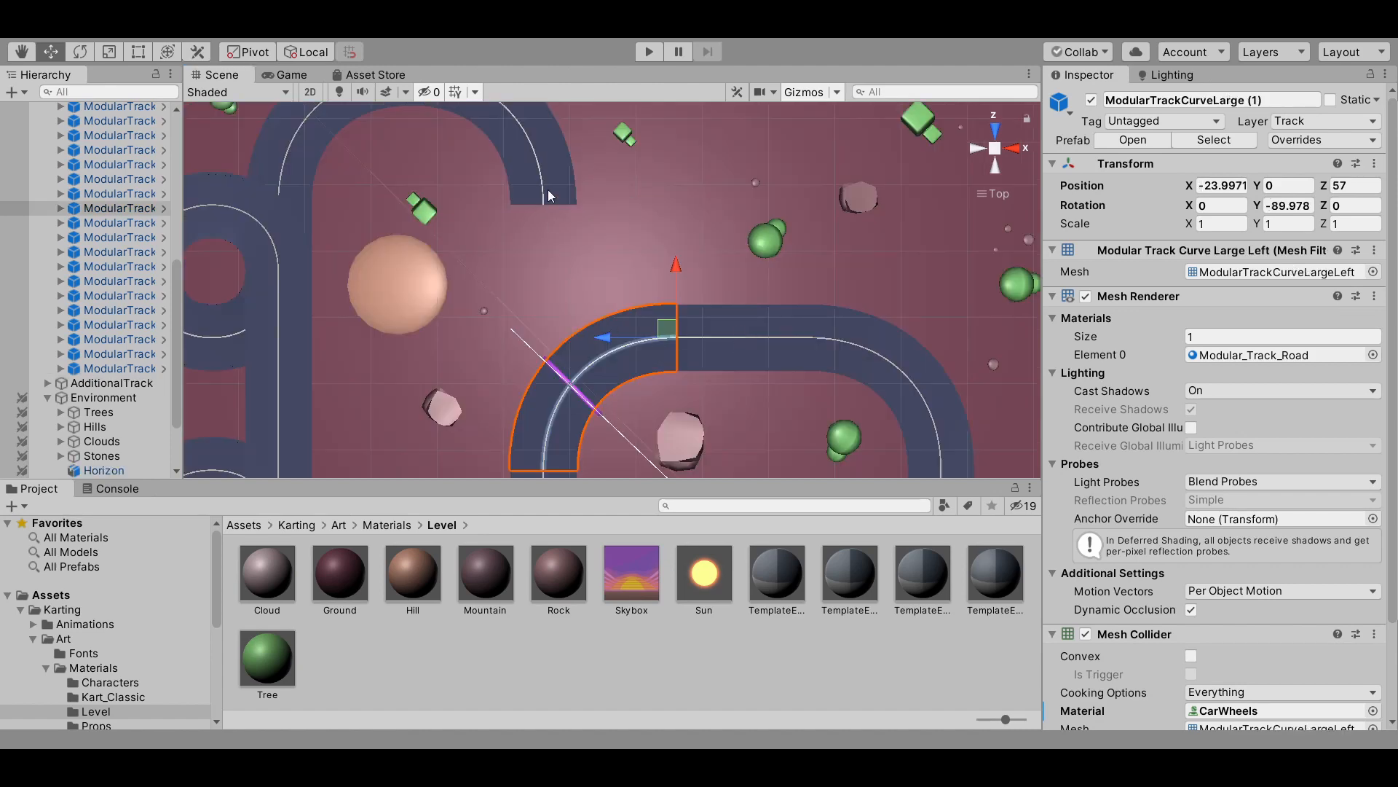
# Step: Rotate the ModularTrackCurveLarge (1) piece by 90 degrees about Y, to about -180
pyautogui.click(83, 53)
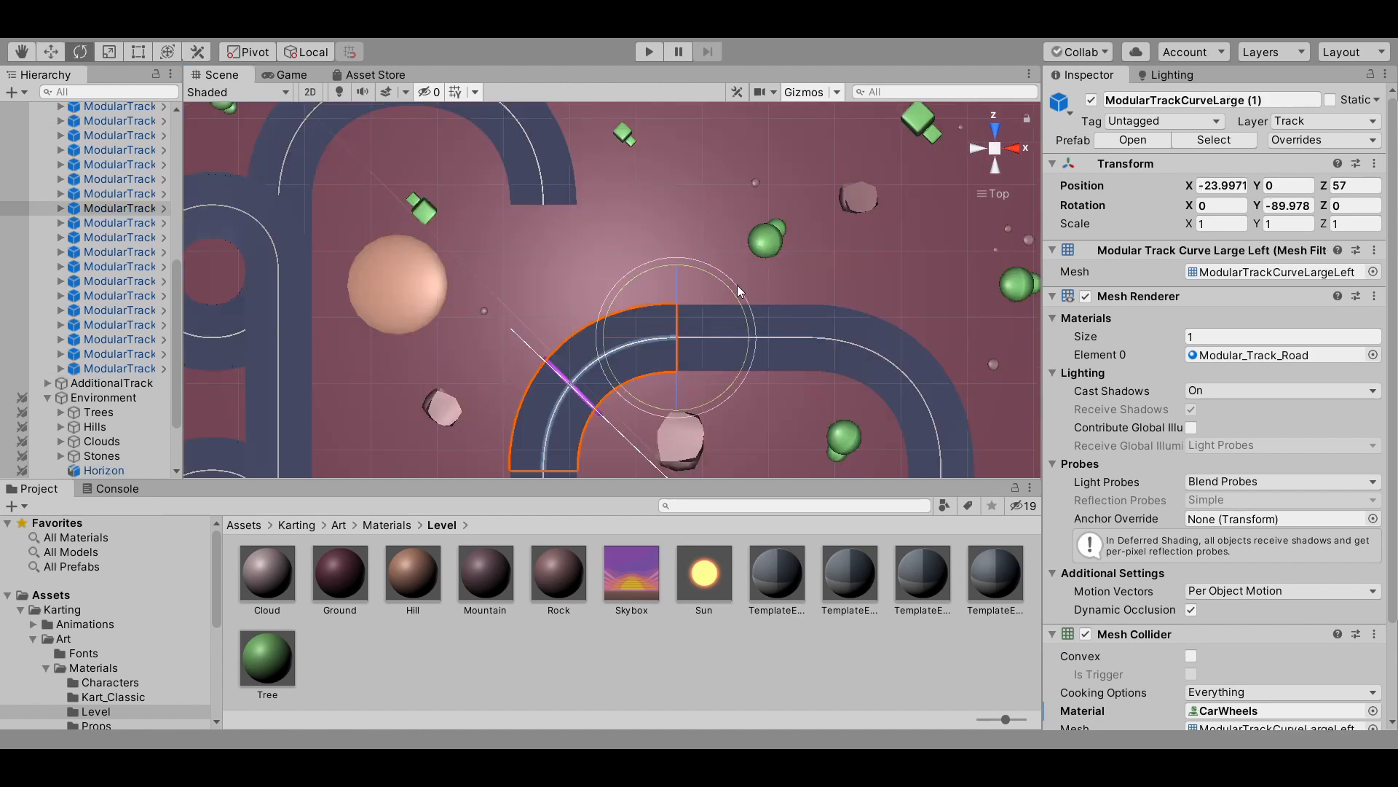
pyautogui.moveTo(739, 303); pyautogui.dragTo(491, 181)
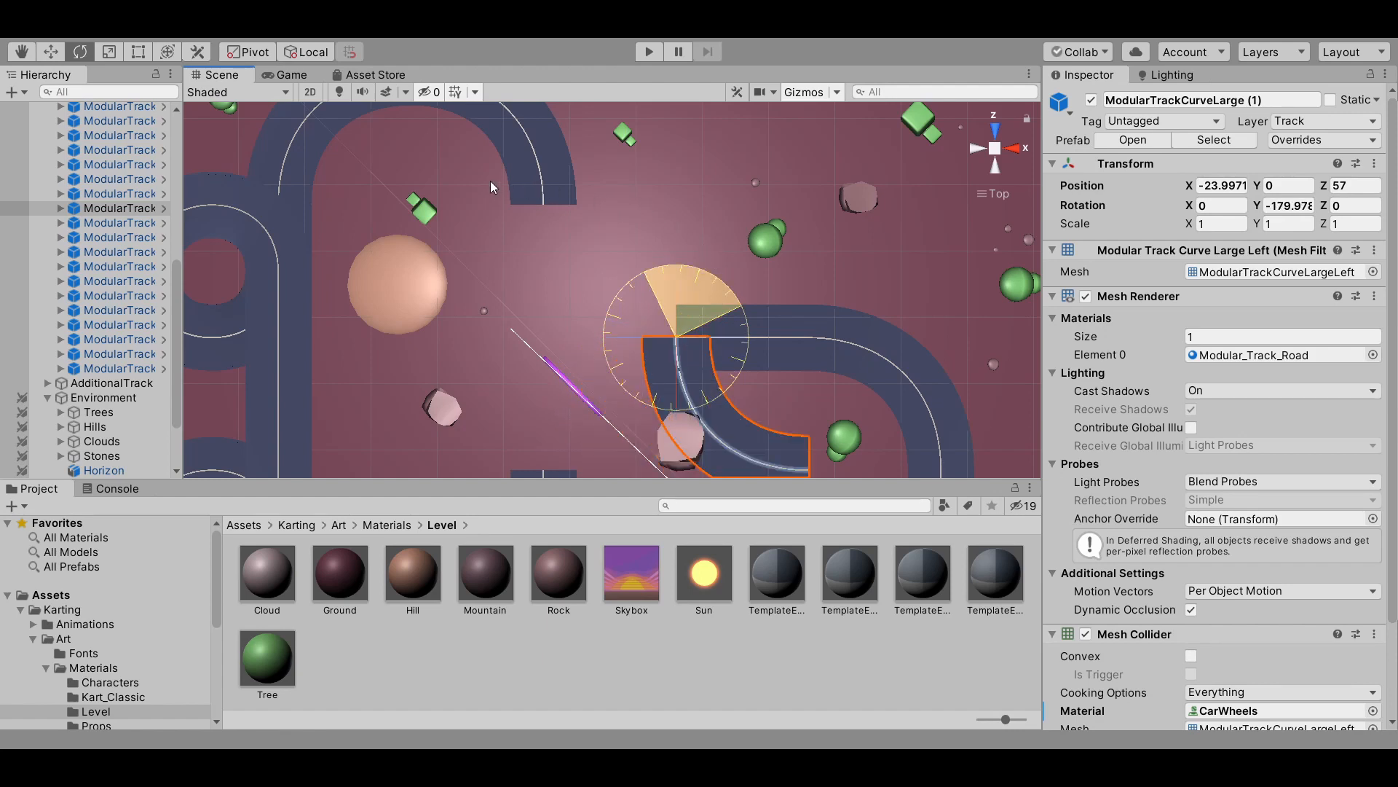
# Step: Move the ModularTrackCurveLarge (1) piece so it joins the open end of the large curve
pyautogui.press('w')
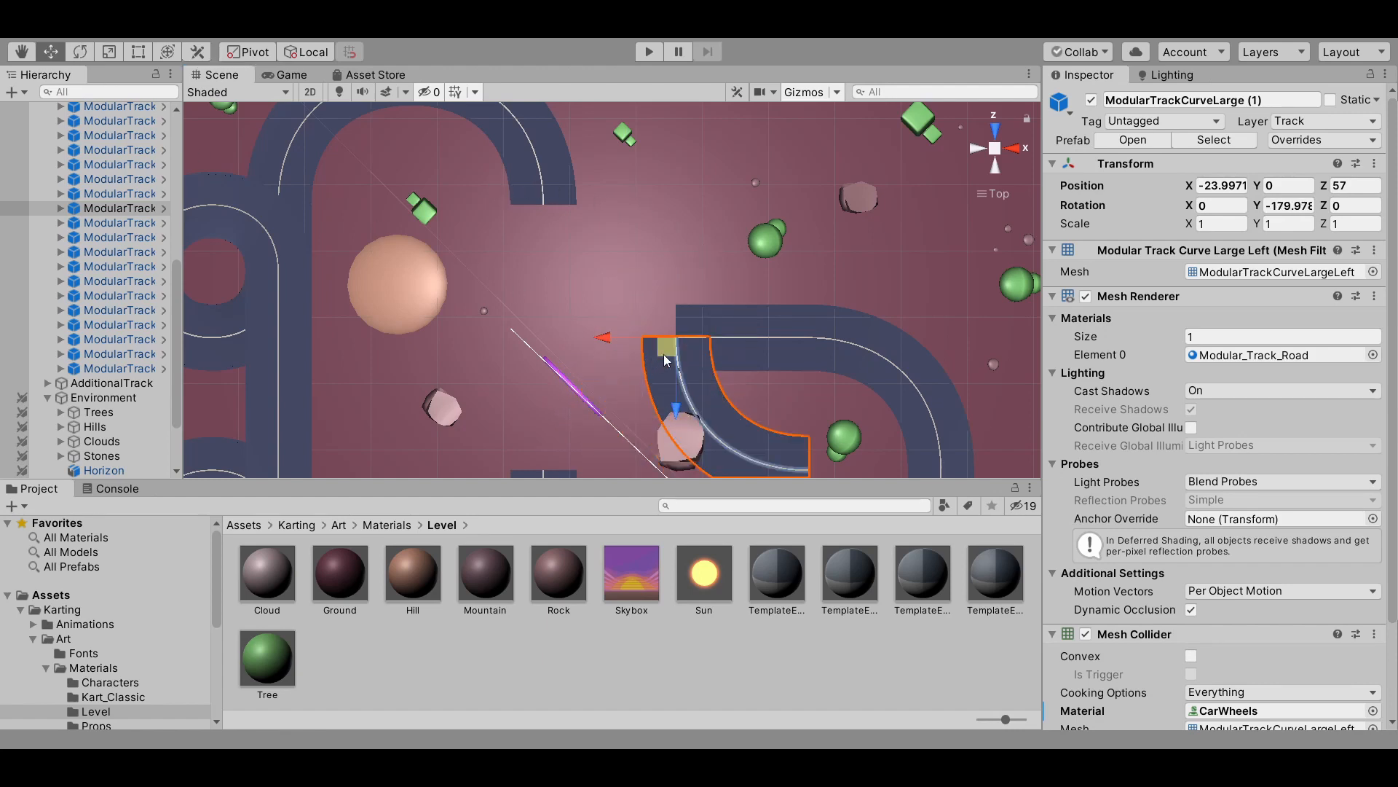
pyautogui.moveTo(664, 353); pyautogui.dragTo(533, 223)
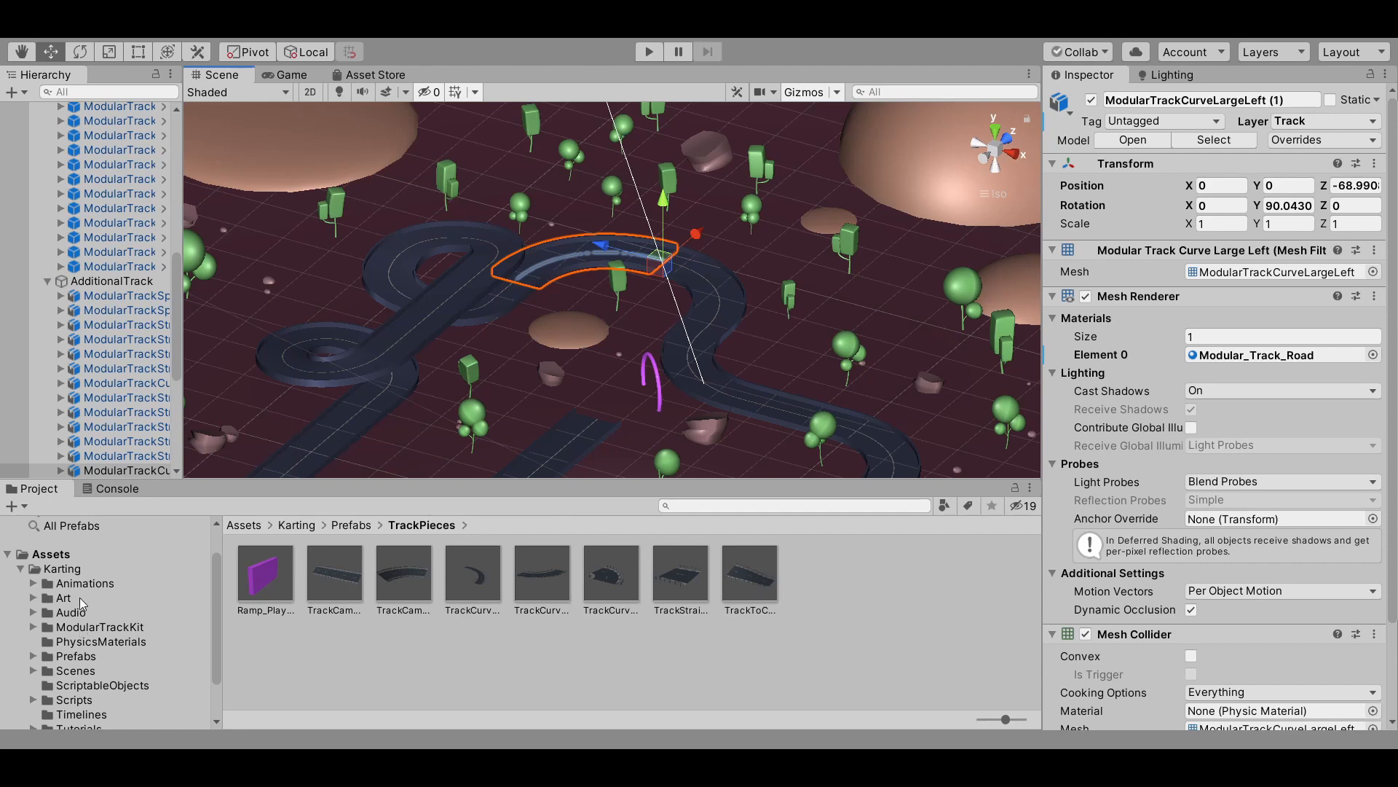
# Step: Add a ModularTrackBumpyStraight prefab from the ModularTrackKit folder and position it at X -44, Y 0, Z 75
pyautogui.click(80, 627)
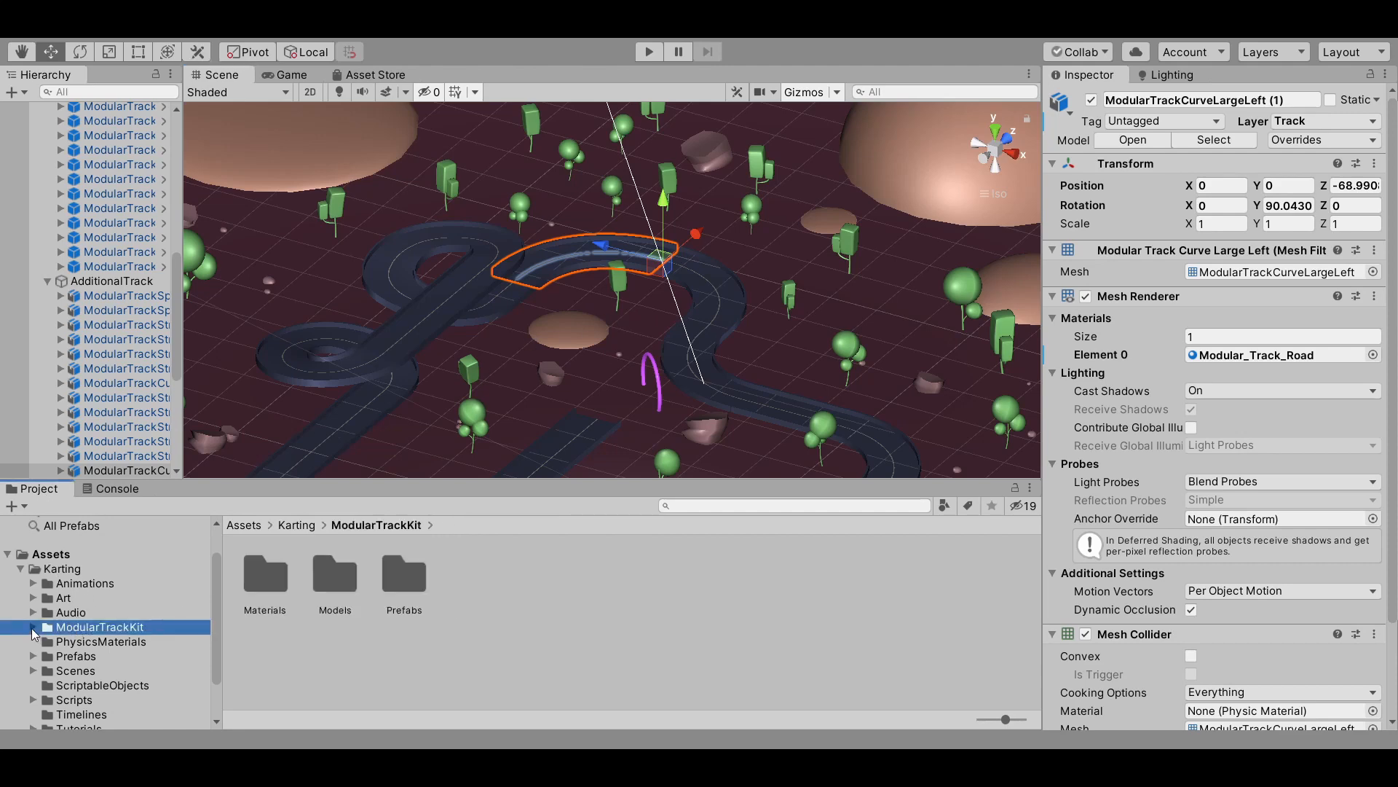
pyautogui.click(33, 628)
pyautogui.click(89, 670)
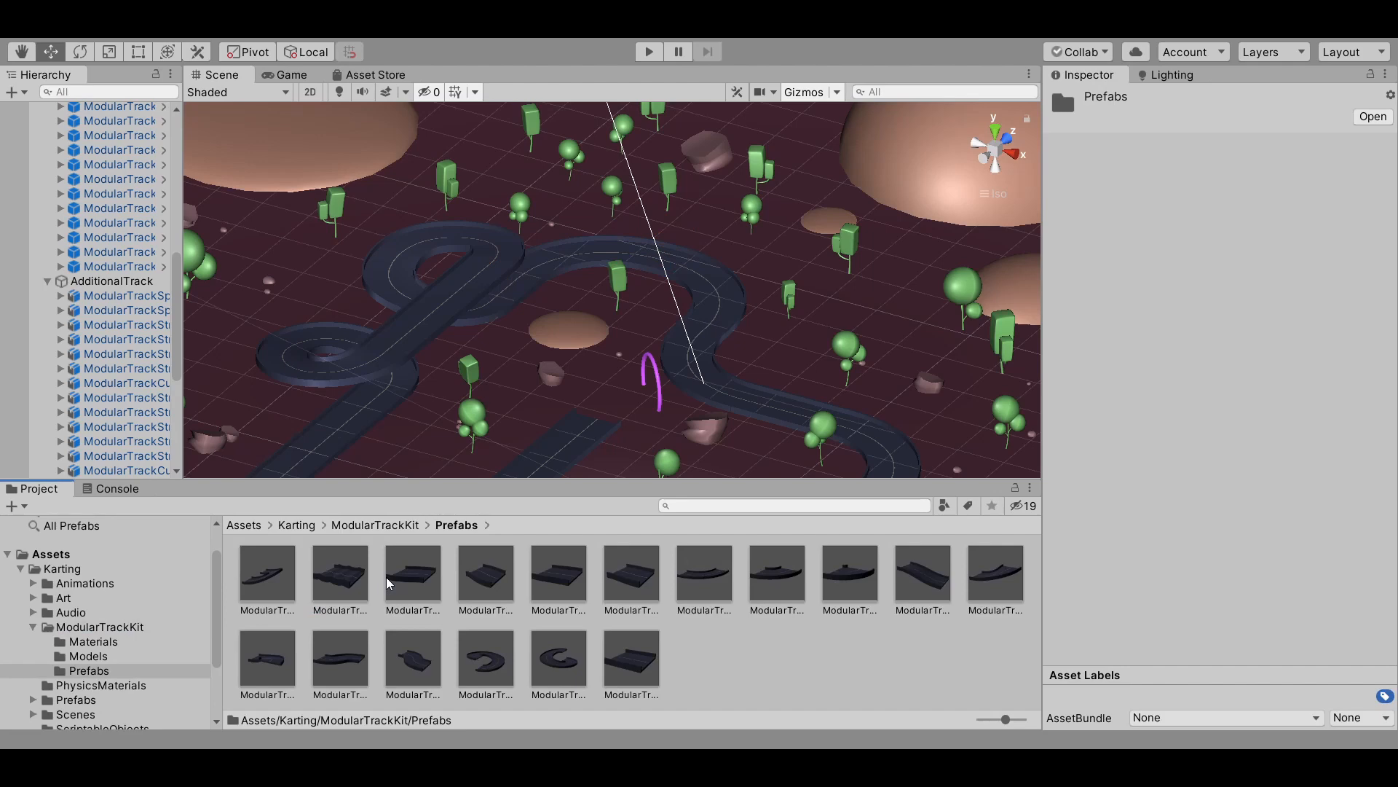
pyautogui.click(612, 591)
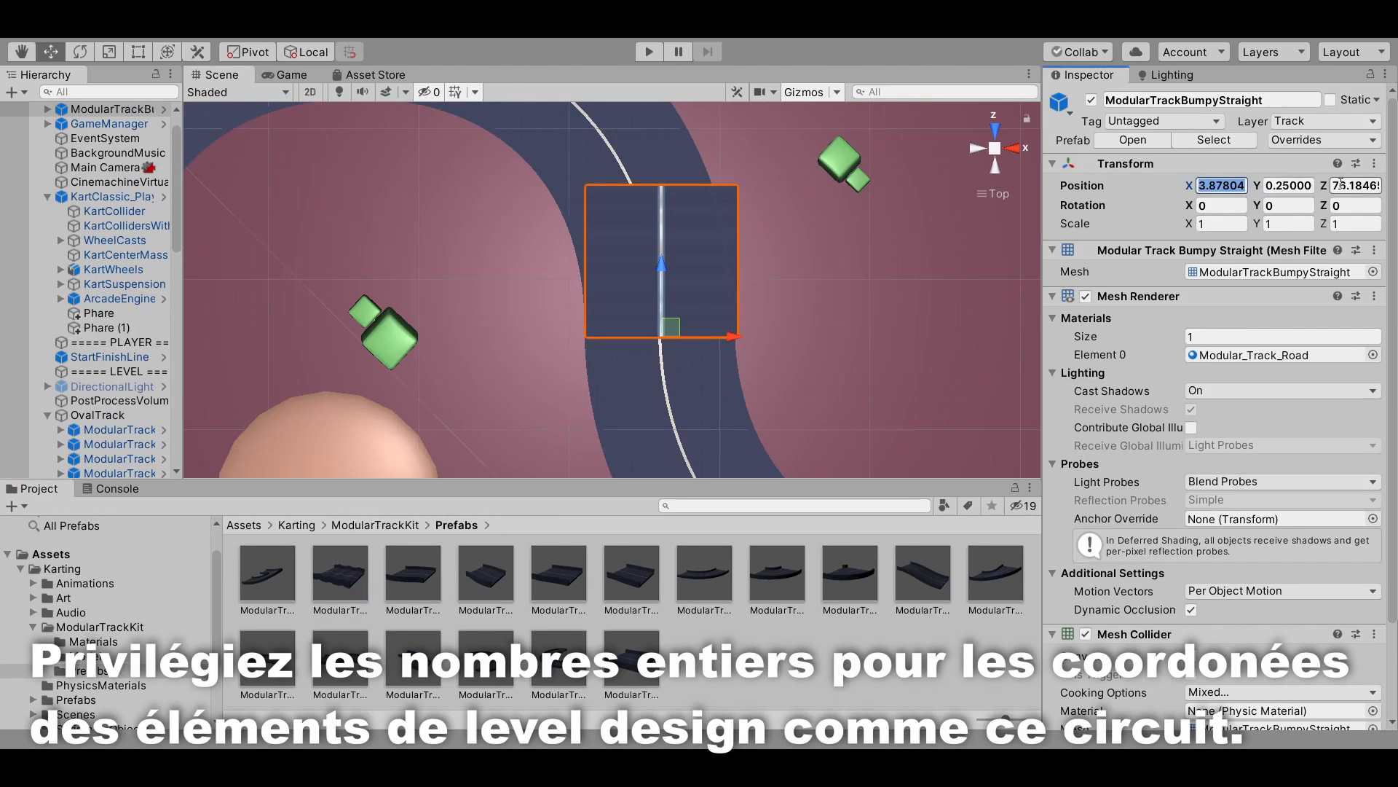
pyautogui.write('-44')
pyautogui.click(1289, 187)
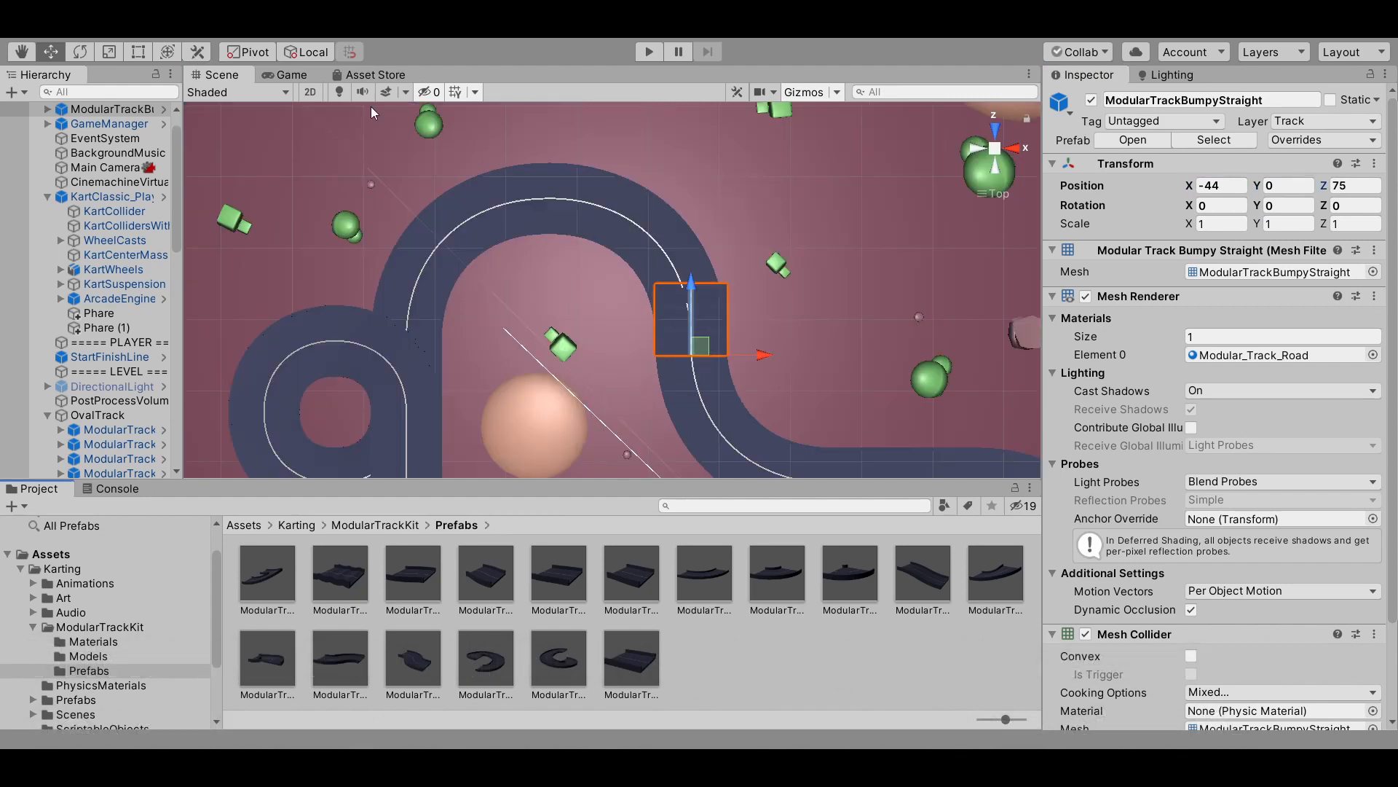
# Step: Try rotating and scaling the ModularTrackBumpyStraight piece with the combined Transform tool, then undo the changes
pyautogui.press('e')
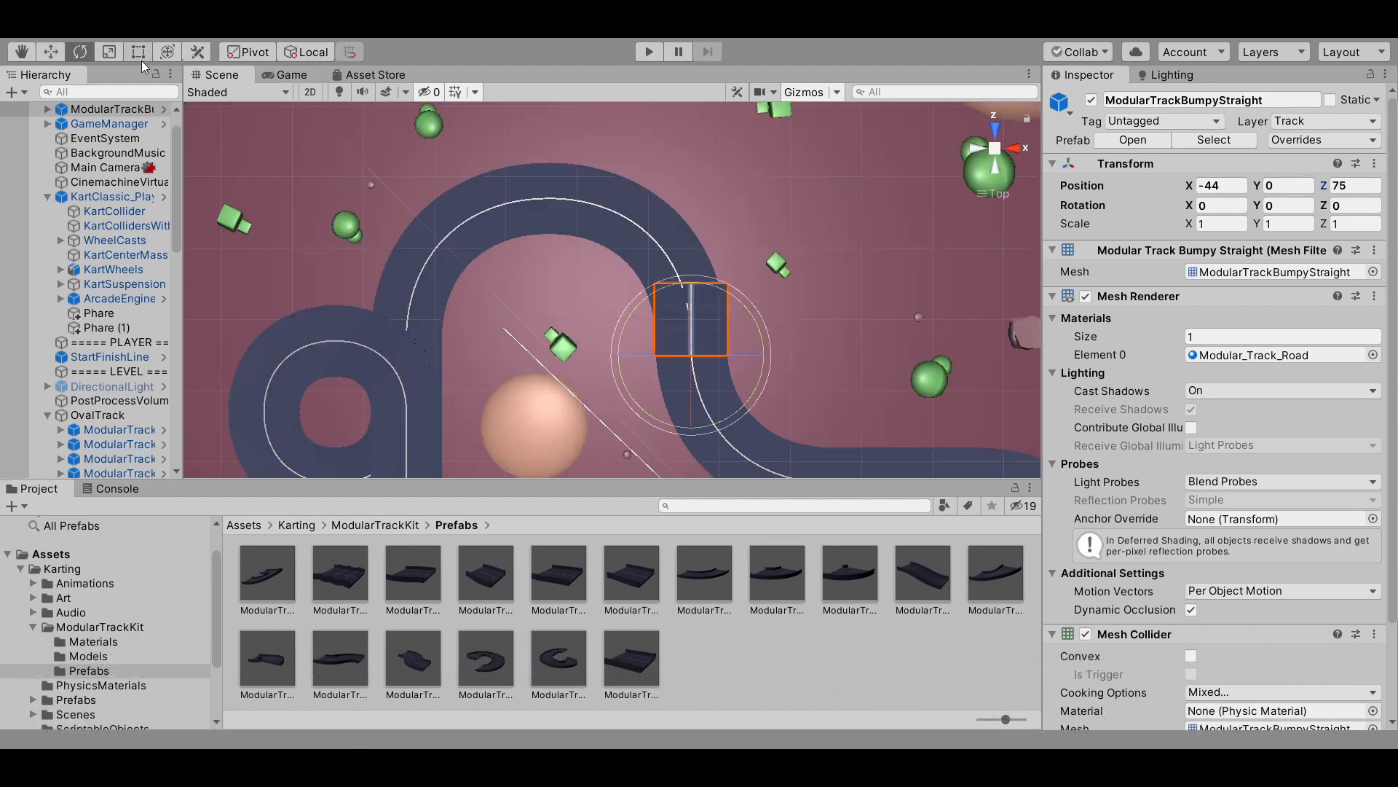
pyautogui.click(169, 54)
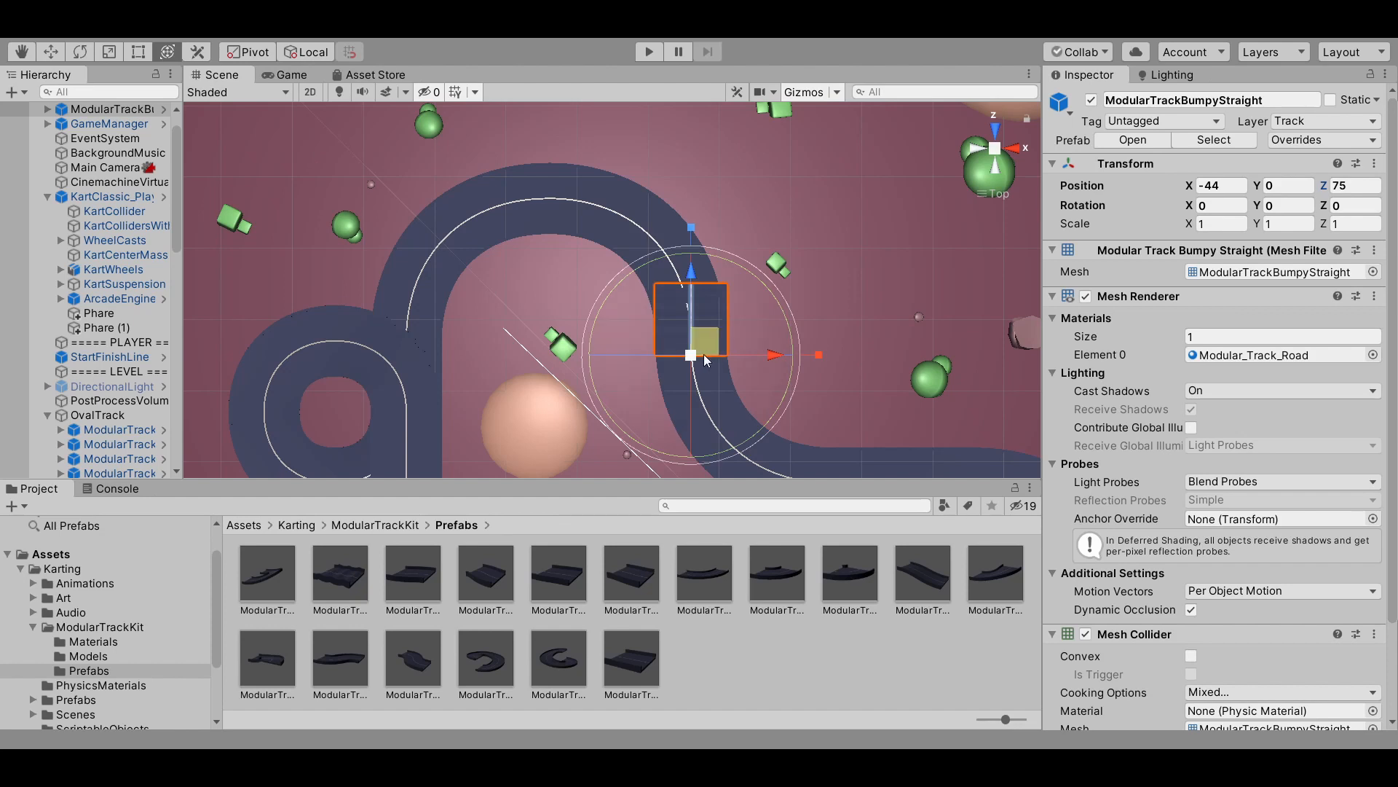
pyautogui.moveTo(753, 352); pyautogui.dragTo(710, 353)
pyautogui.moveTo(763, 282); pyautogui.dragTo(809, 363)
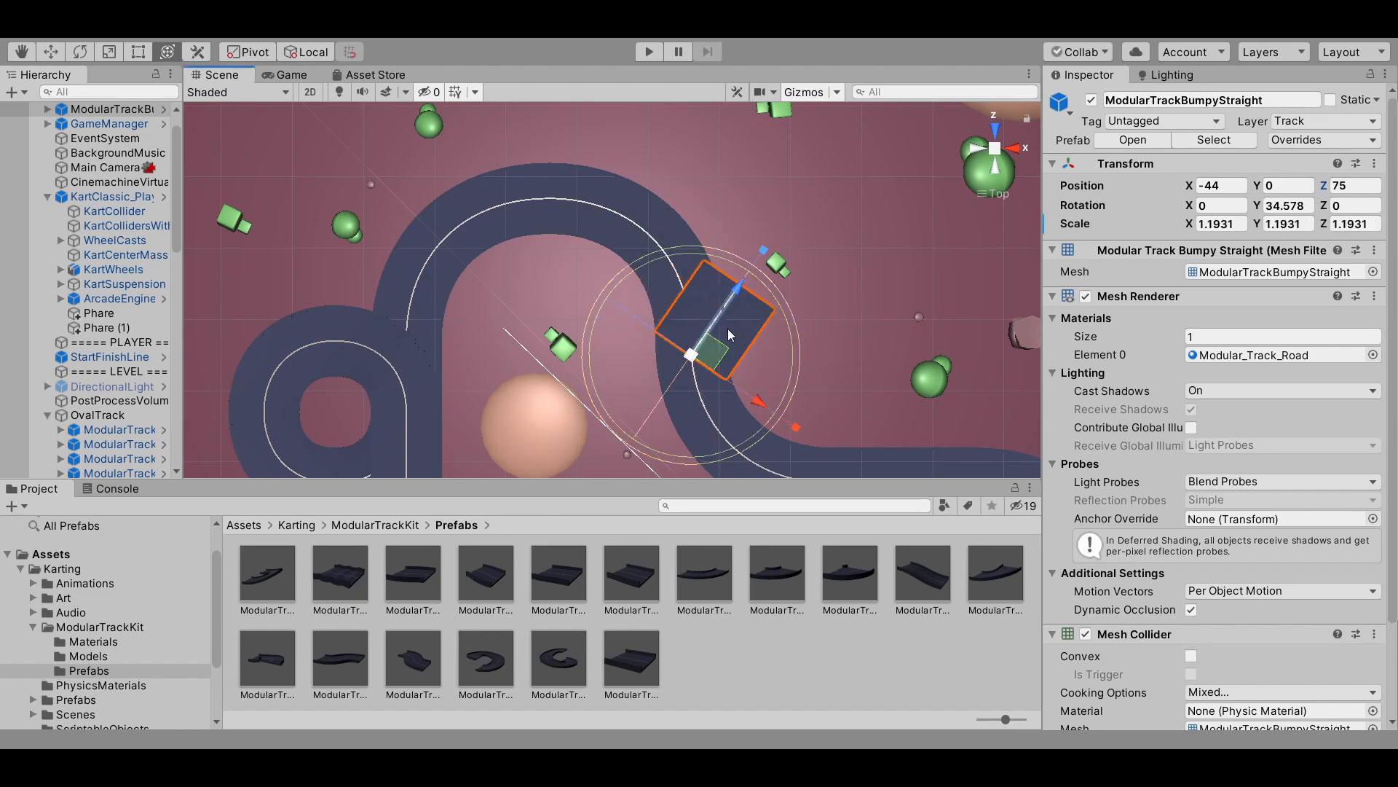
pyautogui.moveTo(721, 350); pyautogui.dragTo(745, 325)
pyautogui.hotkey('ctrl', 'z')
pyautogui.hotkey('ctrl', 'z')
pyautogui.hotkey('ctrl', 'z')
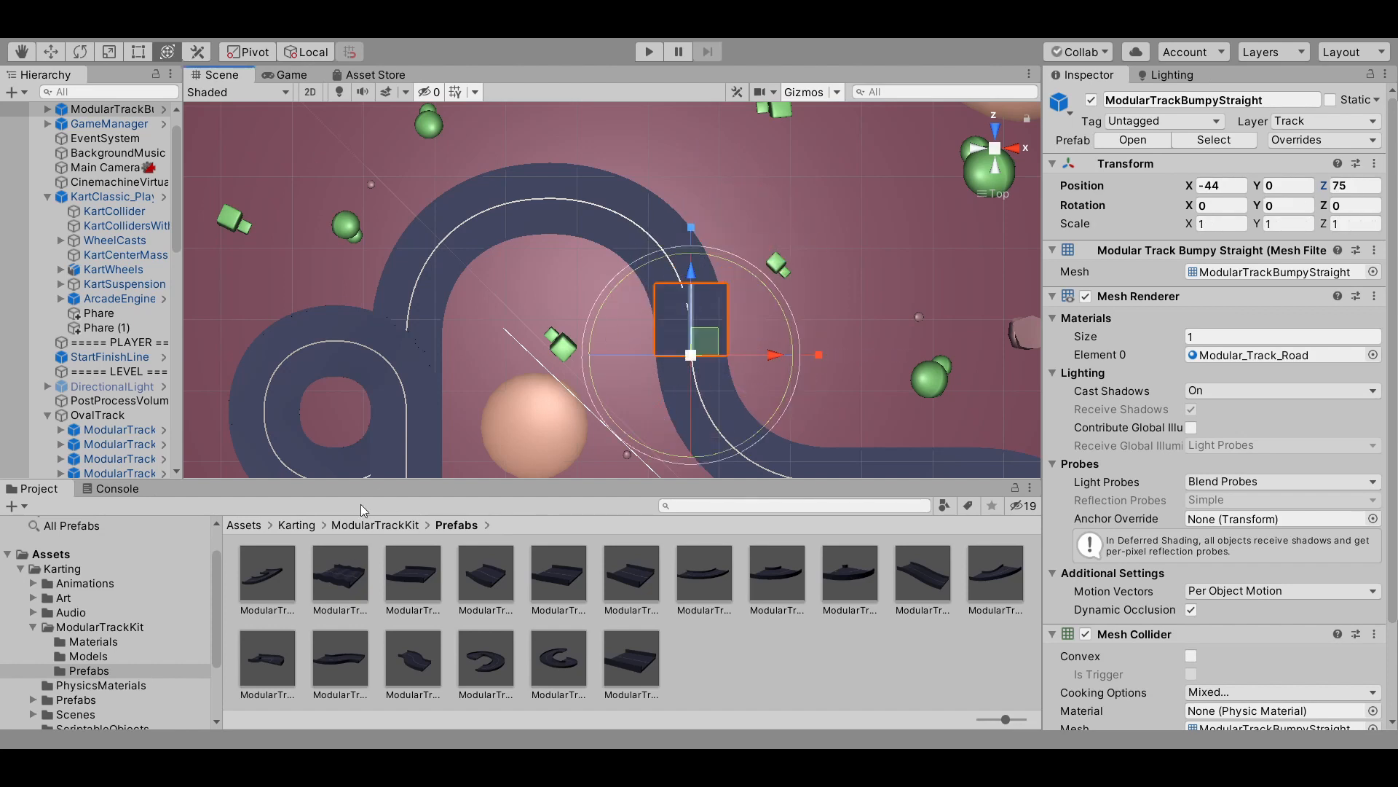
# Step: Dock the Project window under the Hierarchy in one-column layout with ModularTrackKit expanded, and save the editor layout as ChronoTuto
pyautogui.moveTo(30, 488); pyautogui.dragTo(80, 430)
pyautogui.moveTo(381, 482); pyautogui.dragTo(387, 732)
pyautogui.rightClick(42, 374)
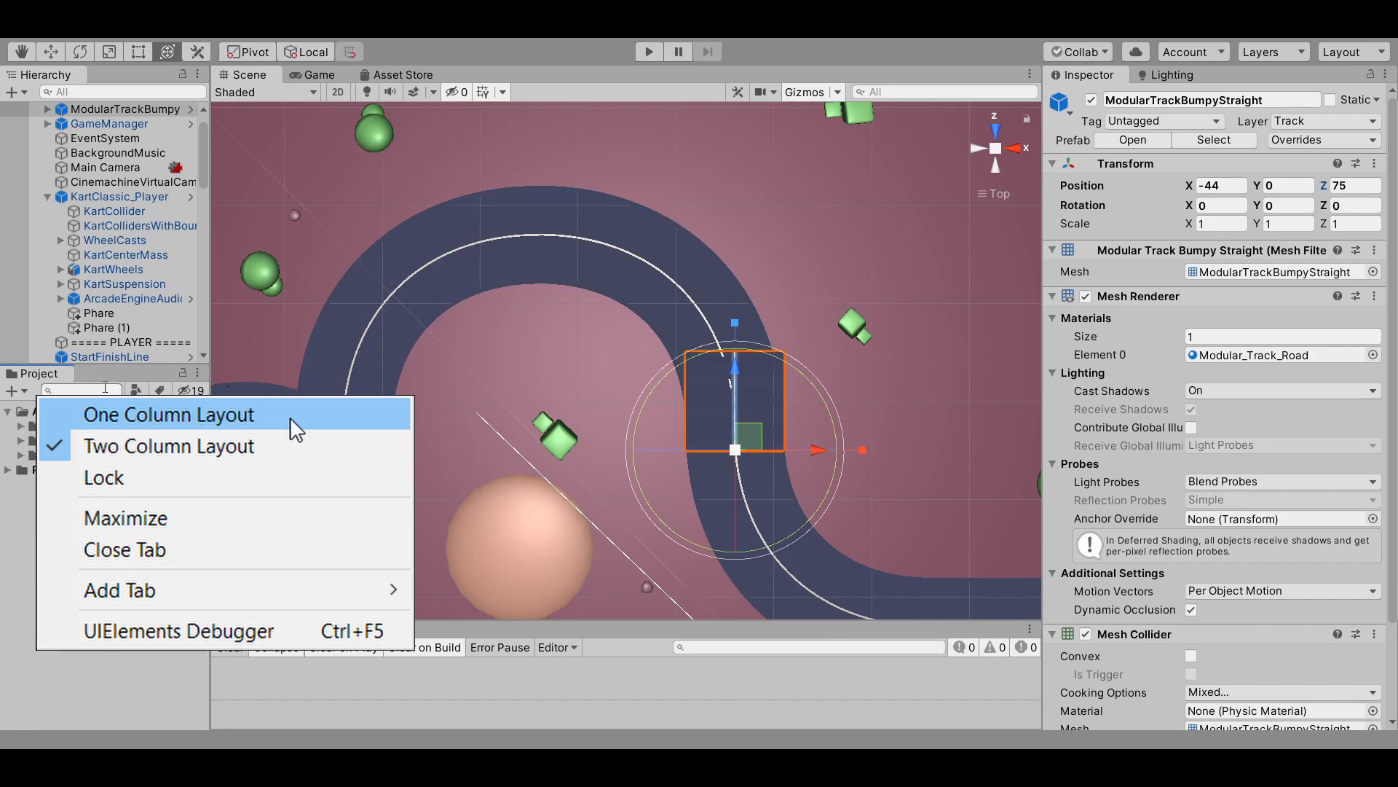
pyautogui.click(290, 418)
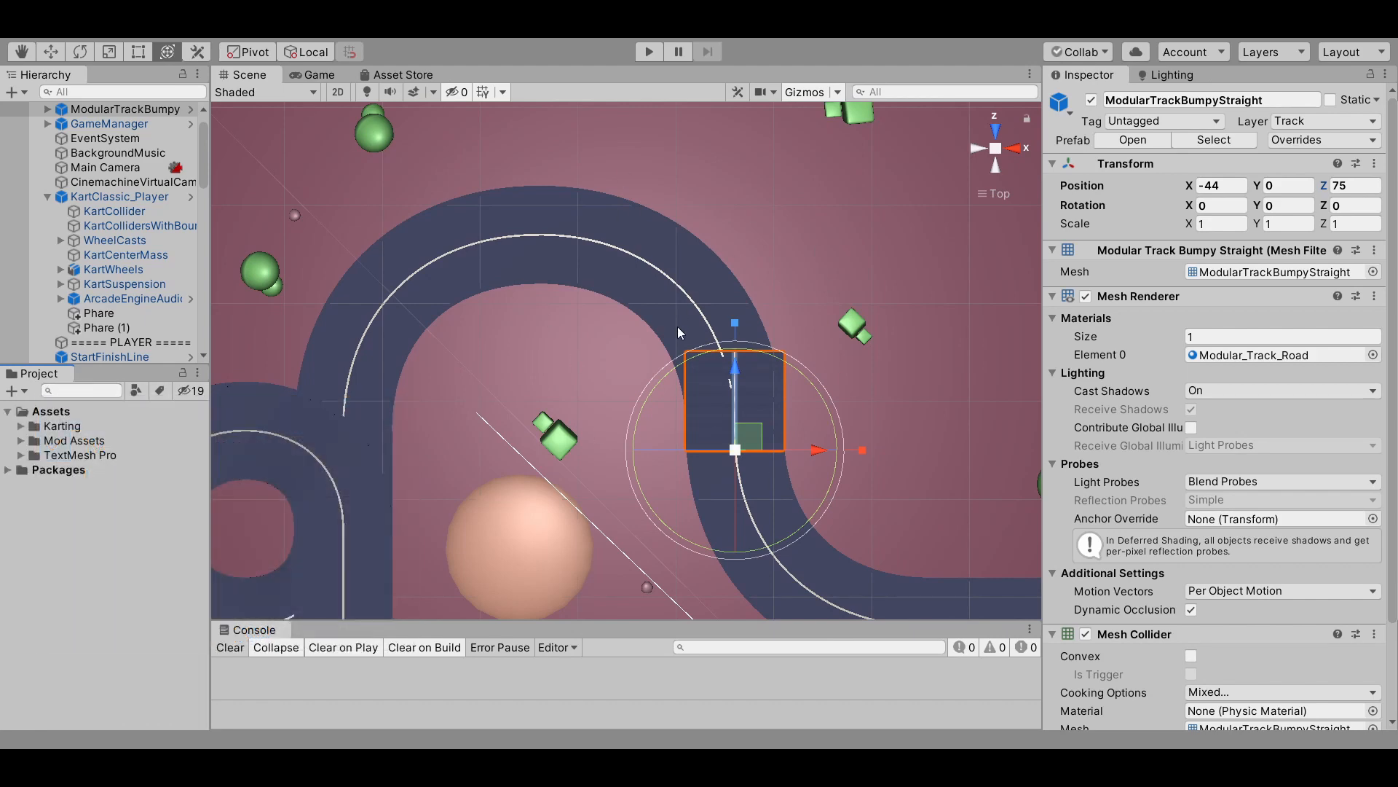
pyautogui.click(20, 426)
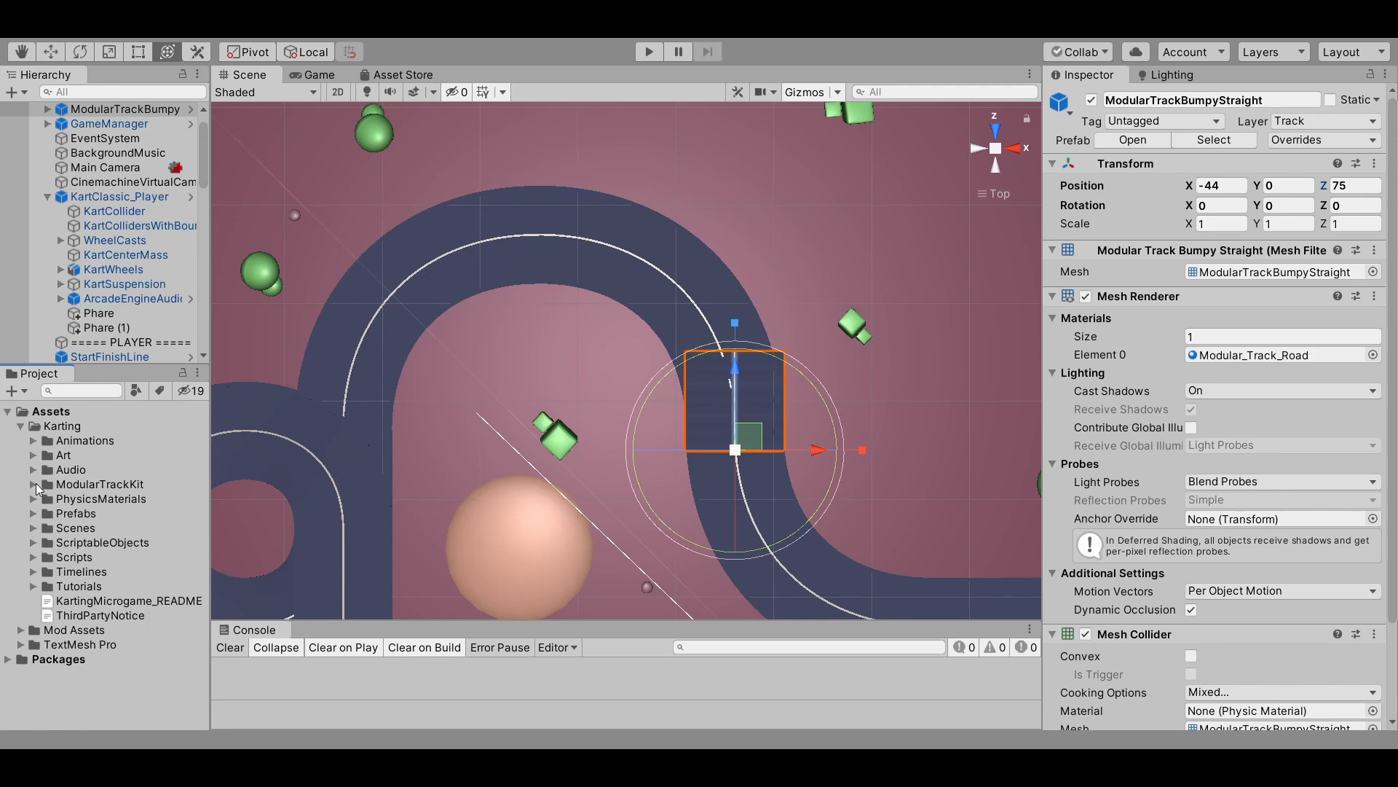
pyautogui.click(34, 483)
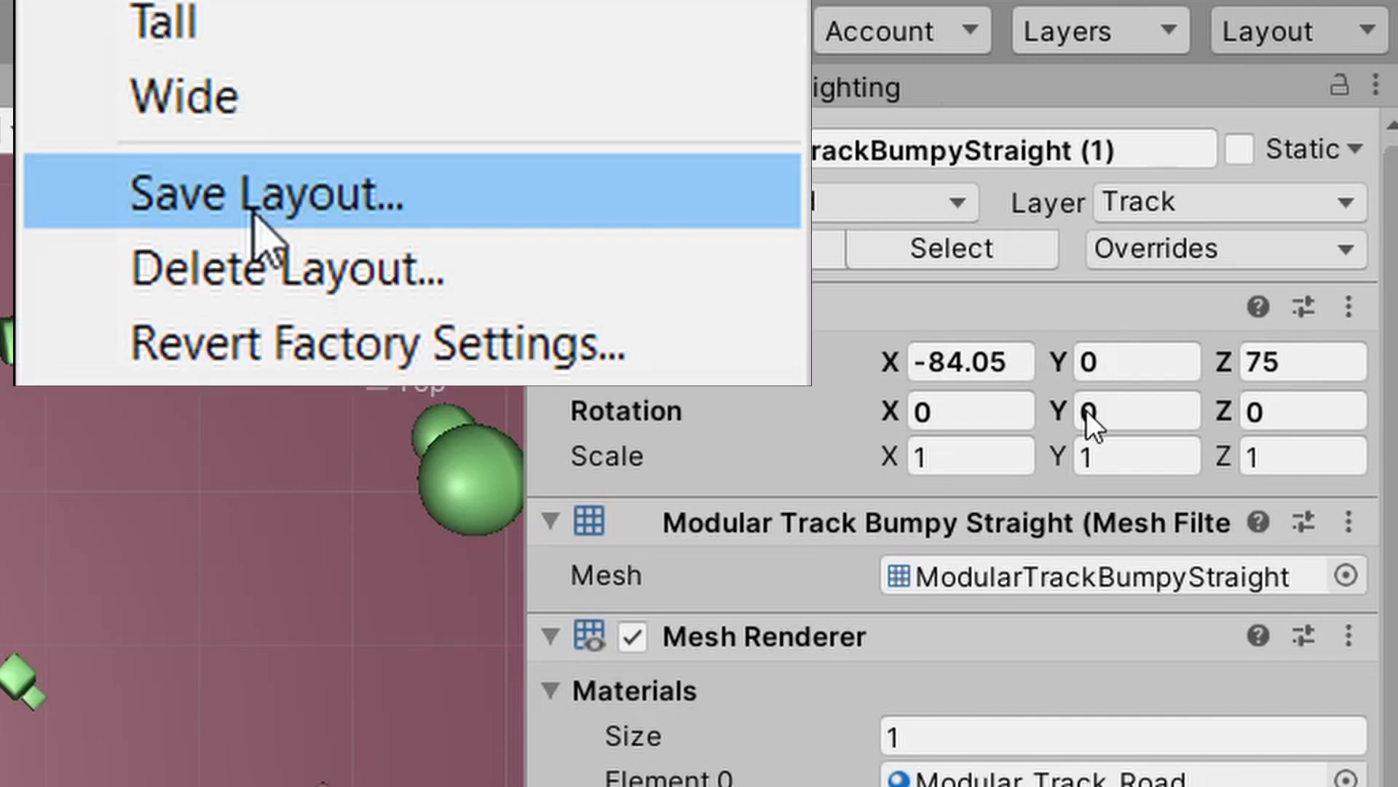
pyautogui.click(253, 213)
pyautogui.write('ChronoTuto')
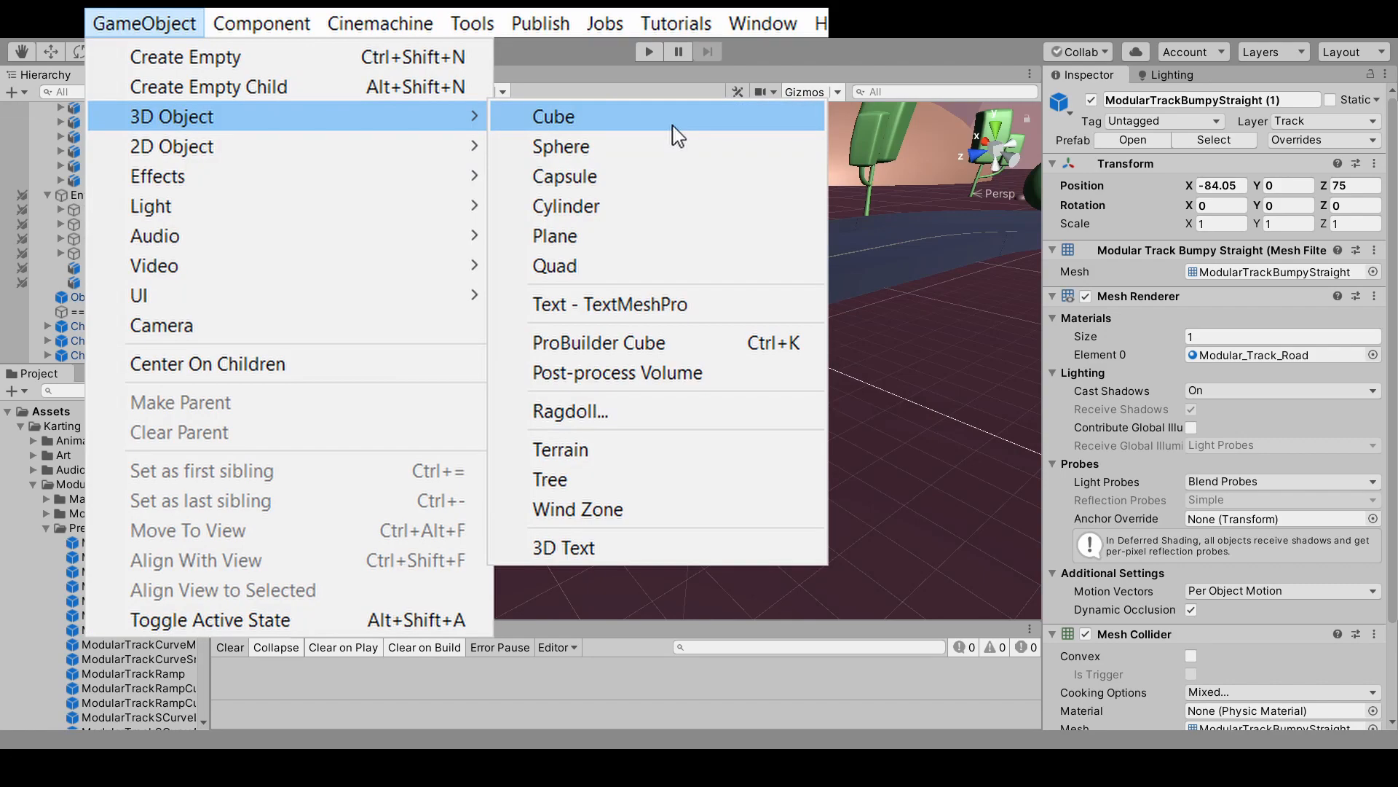
# Step: Create a cube beside the track at about X 8.63, Y 0.5, Z 2.48 and name it Lamp
pyautogui.click(675, 127)
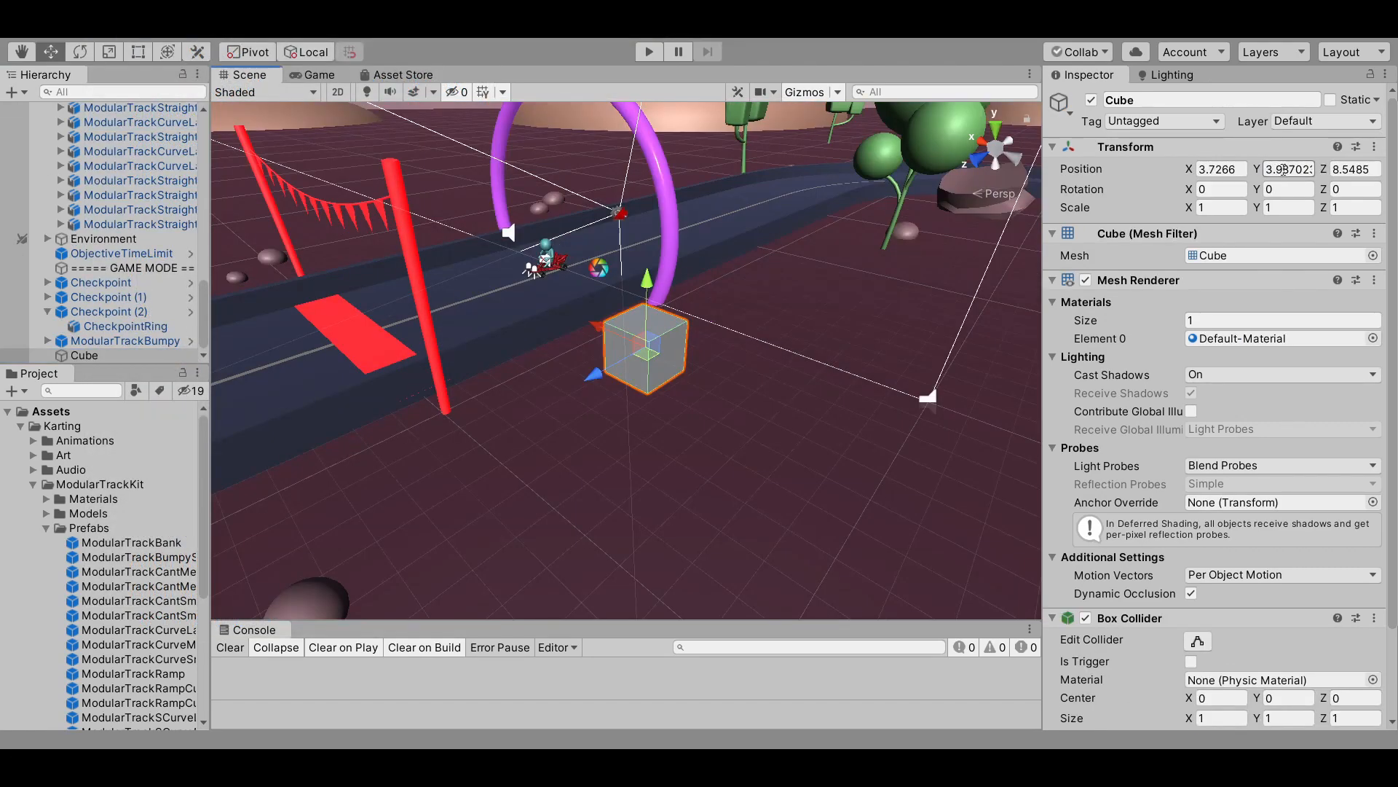
pyautogui.click(1283, 169)
pyautogui.write('0.5')
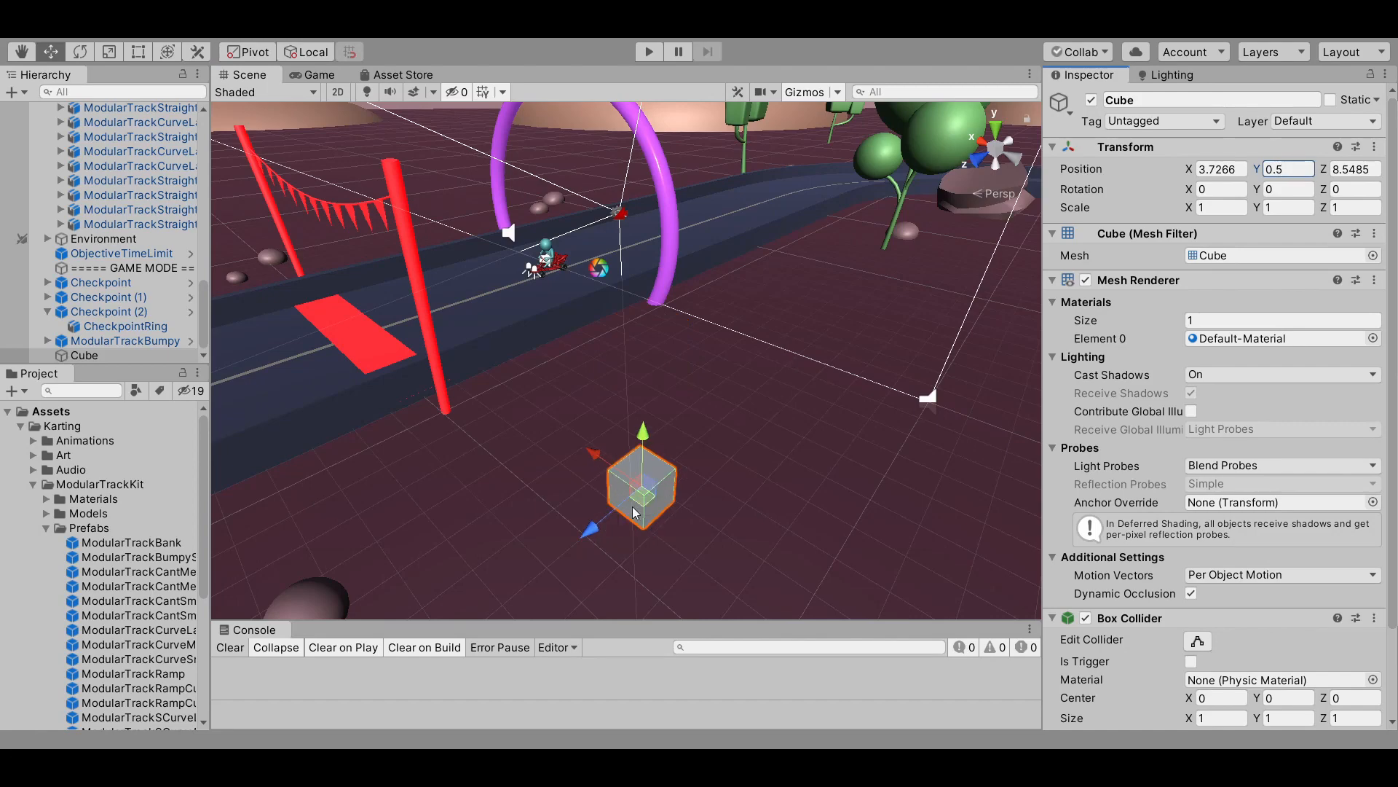
pyautogui.moveTo(635, 512); pyautogui.dragTo(488, 298)
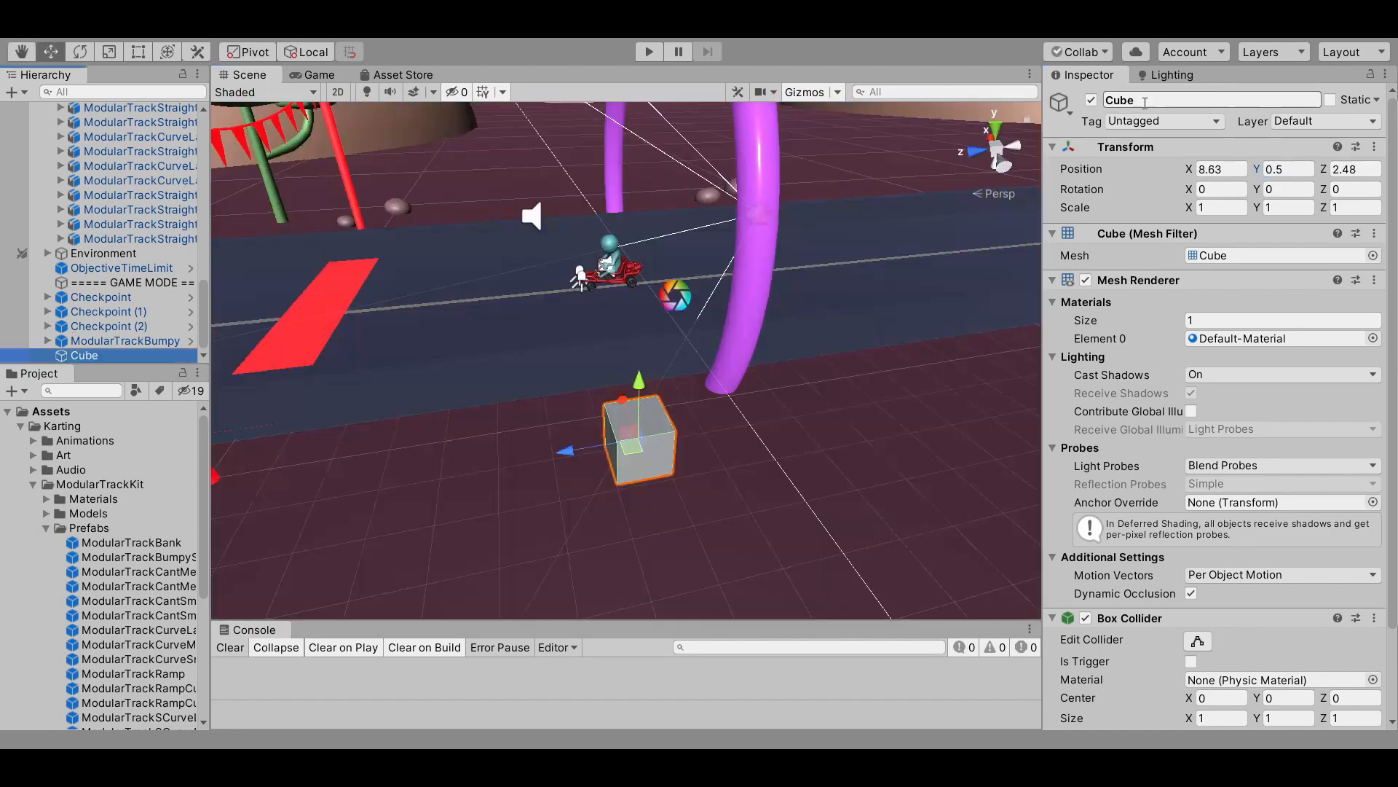
pyautogui.click(1145, 103)
pyautogui.write('Lamp')
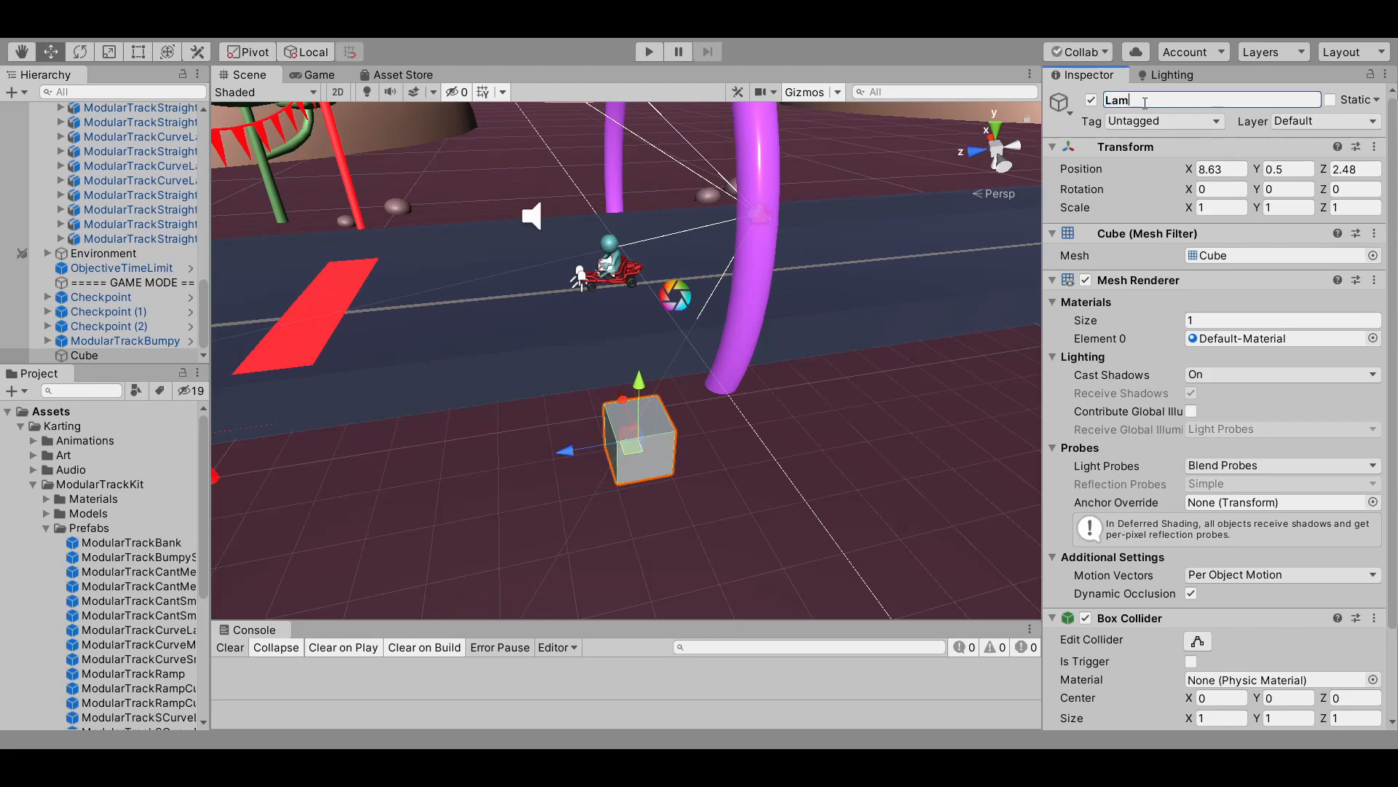
# Step: Add a Point Light as a child of Lamp and turn on lighting in the scene view
pyautogui.click(102, 355)
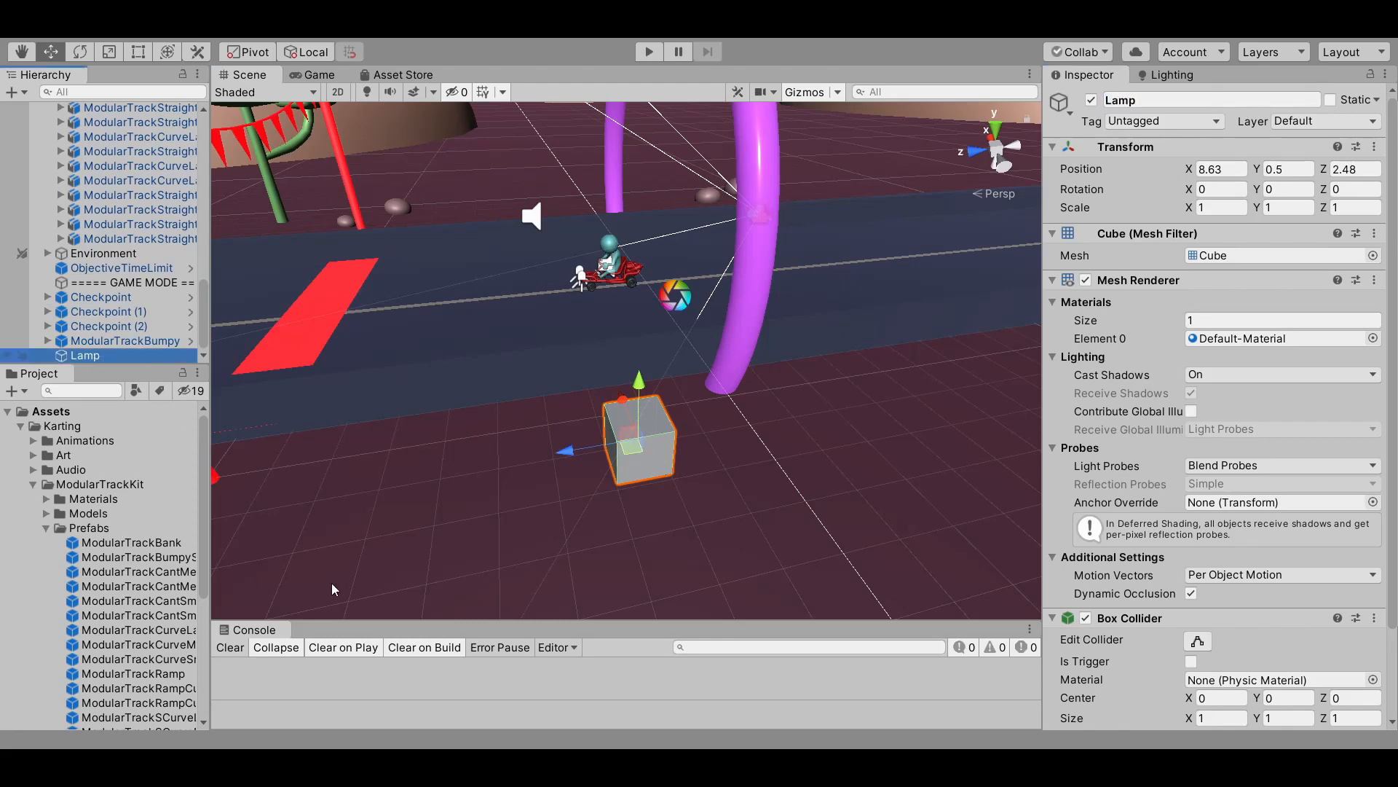
pyautogui.click(521, 606)
pyautogui.click(367, 91)
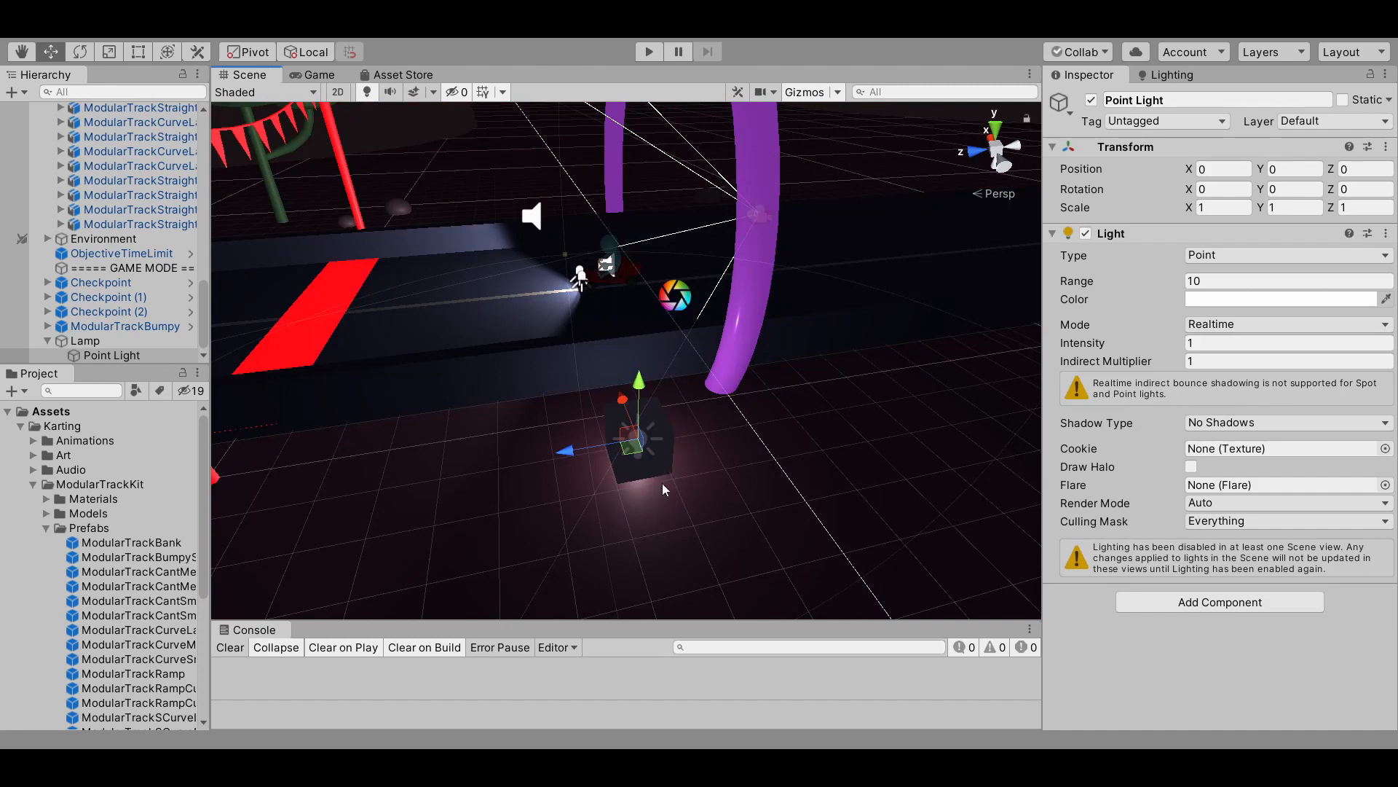
# Step: Set the Point Light's indirect multiplier to 0, range to 20, intensity to 3 and shadow type to Hard Shadows
pyautogui.moveTo(1174, 362); pyautogui.dragTo(1075, 360)
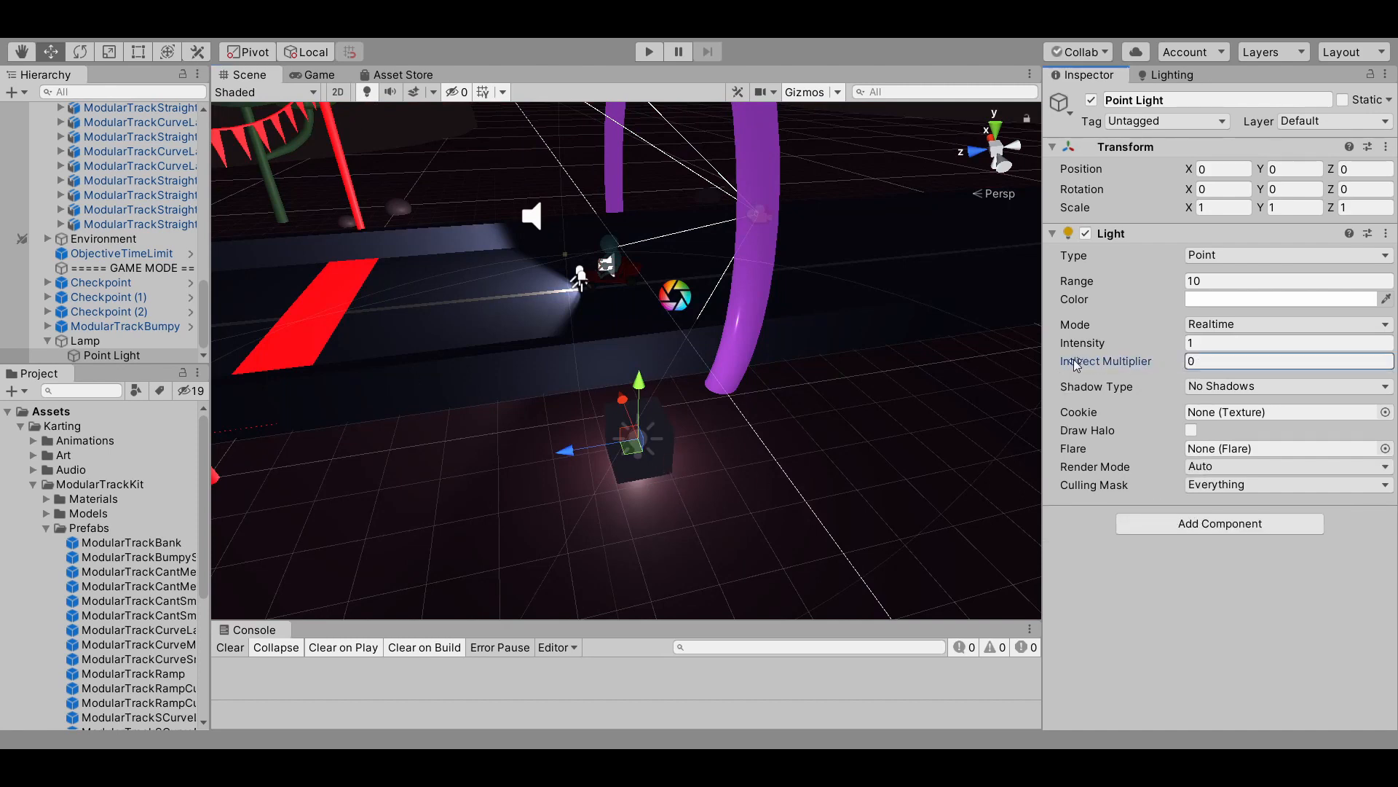
pyautogui.click(1211, 281)
pyautogui.write('20')
pyautogui.click(1198, 341)
pyautogui.write('3')
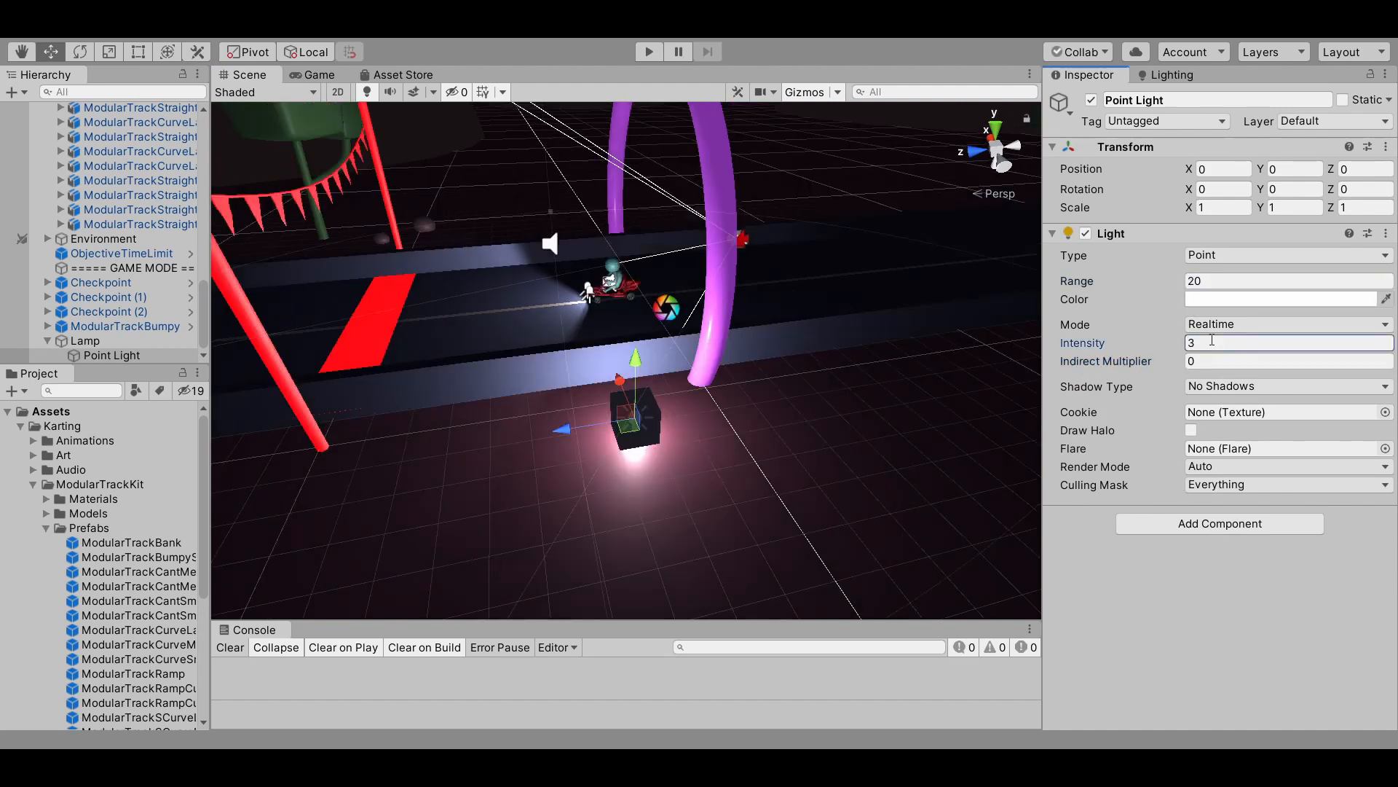
pyautogui.press('Tab')
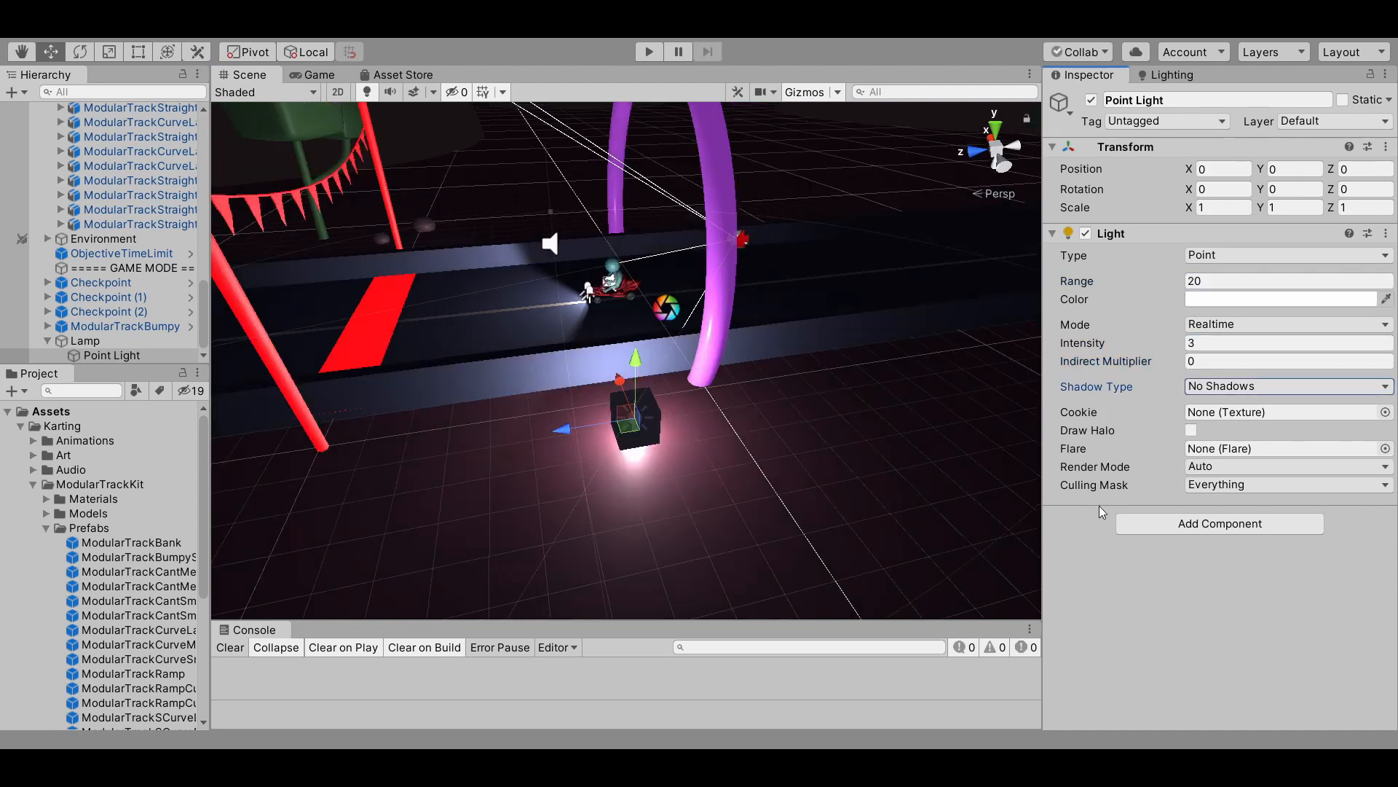
pyautogui.click(1209, 394)
pyautogui.click(1216, 419)
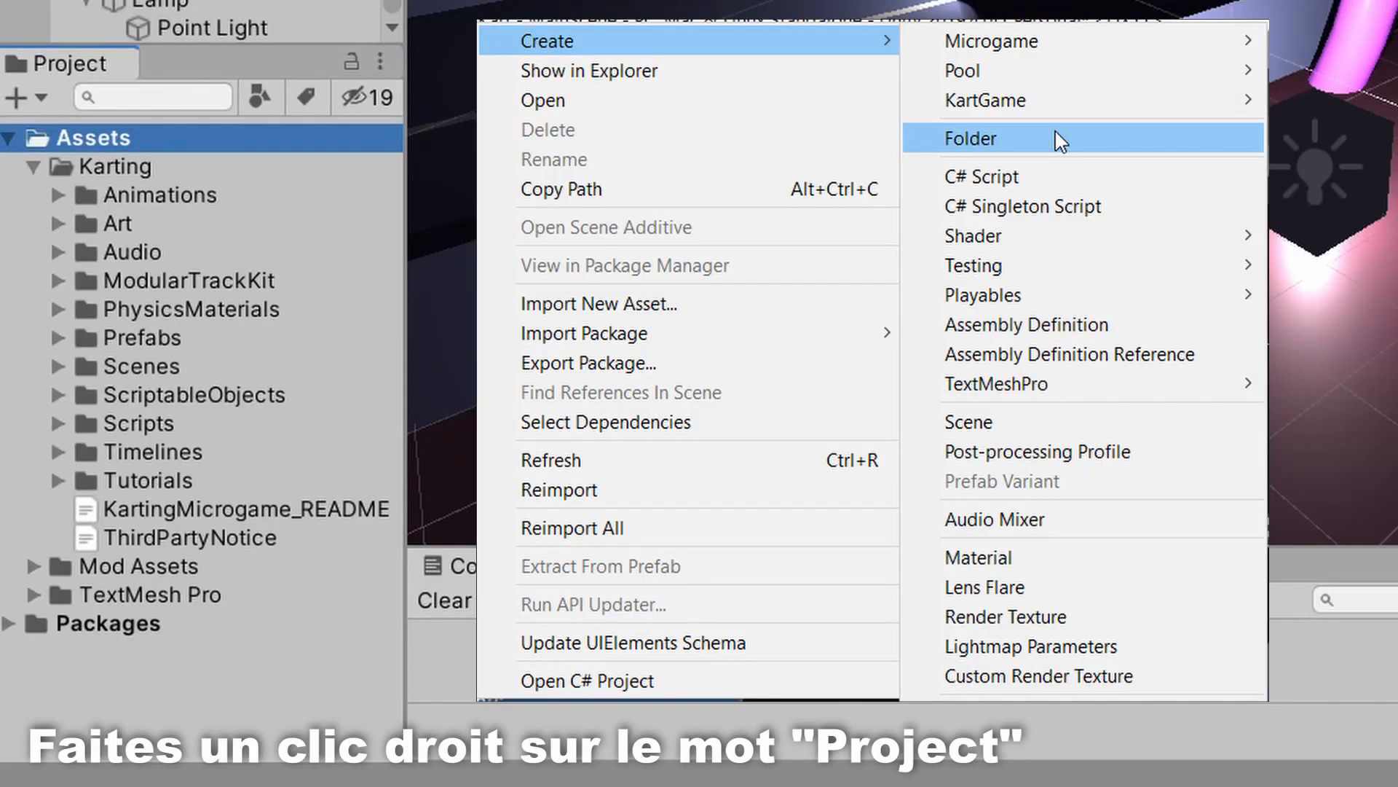
# Step: Create a folder named Chronotuto in Assets
pyautogui.click(1055, 138)
pyautogui.write('tut')
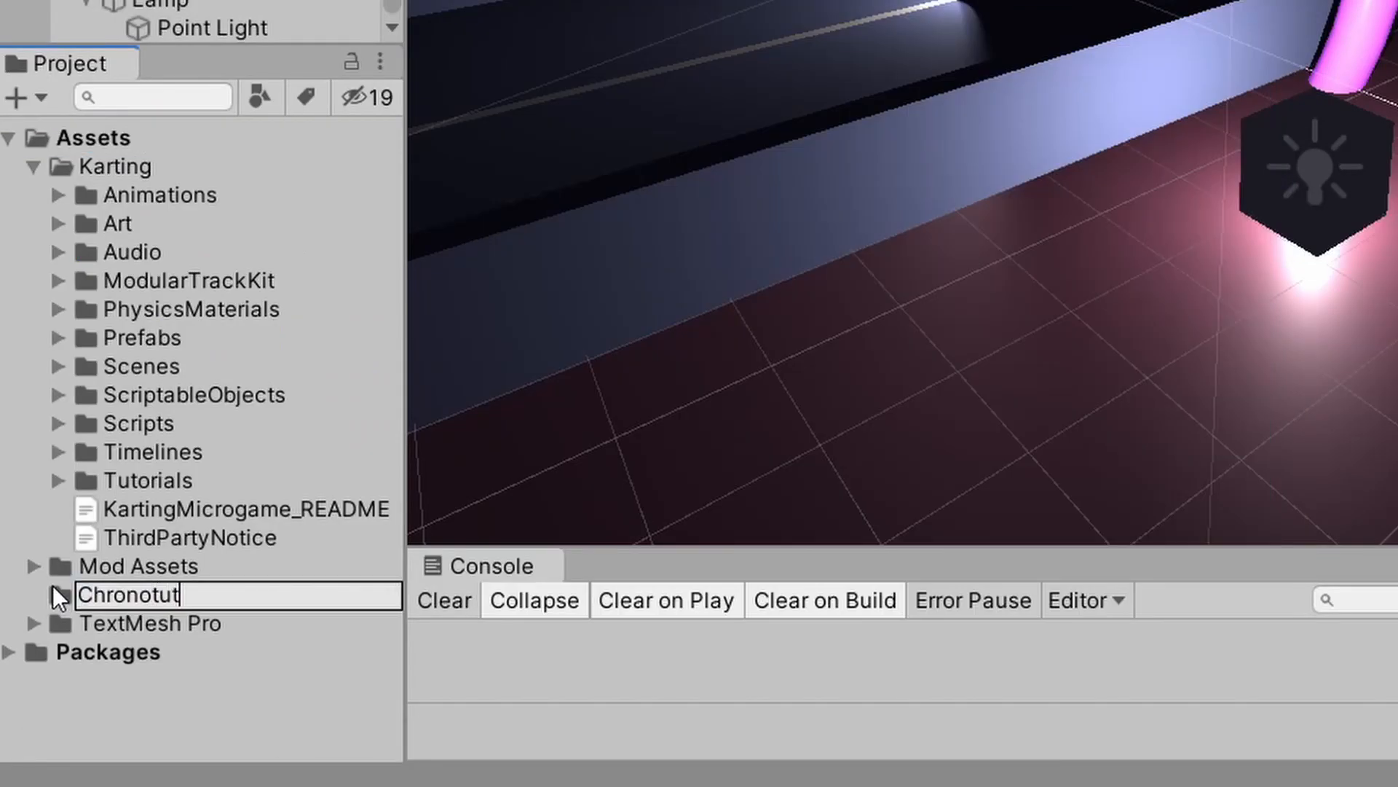
pyautogui.write('o')
pyautogui.press('Return')
# Step: Create a material named Brilliant inside the Chronotuto folder
pyautogui.rightClick(189, 166)
pyautogui.moveTo(510, 22)
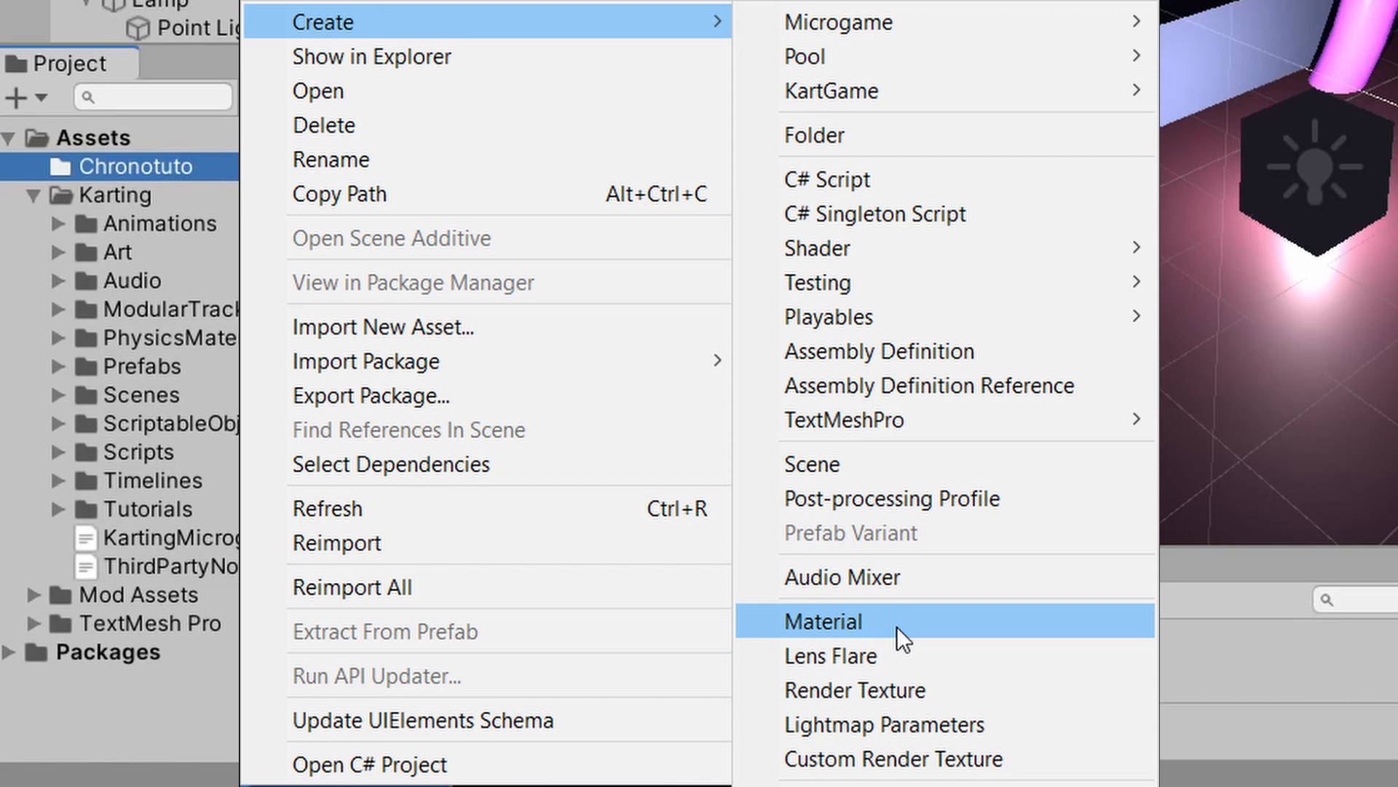
pyautogui.click(897, 621)
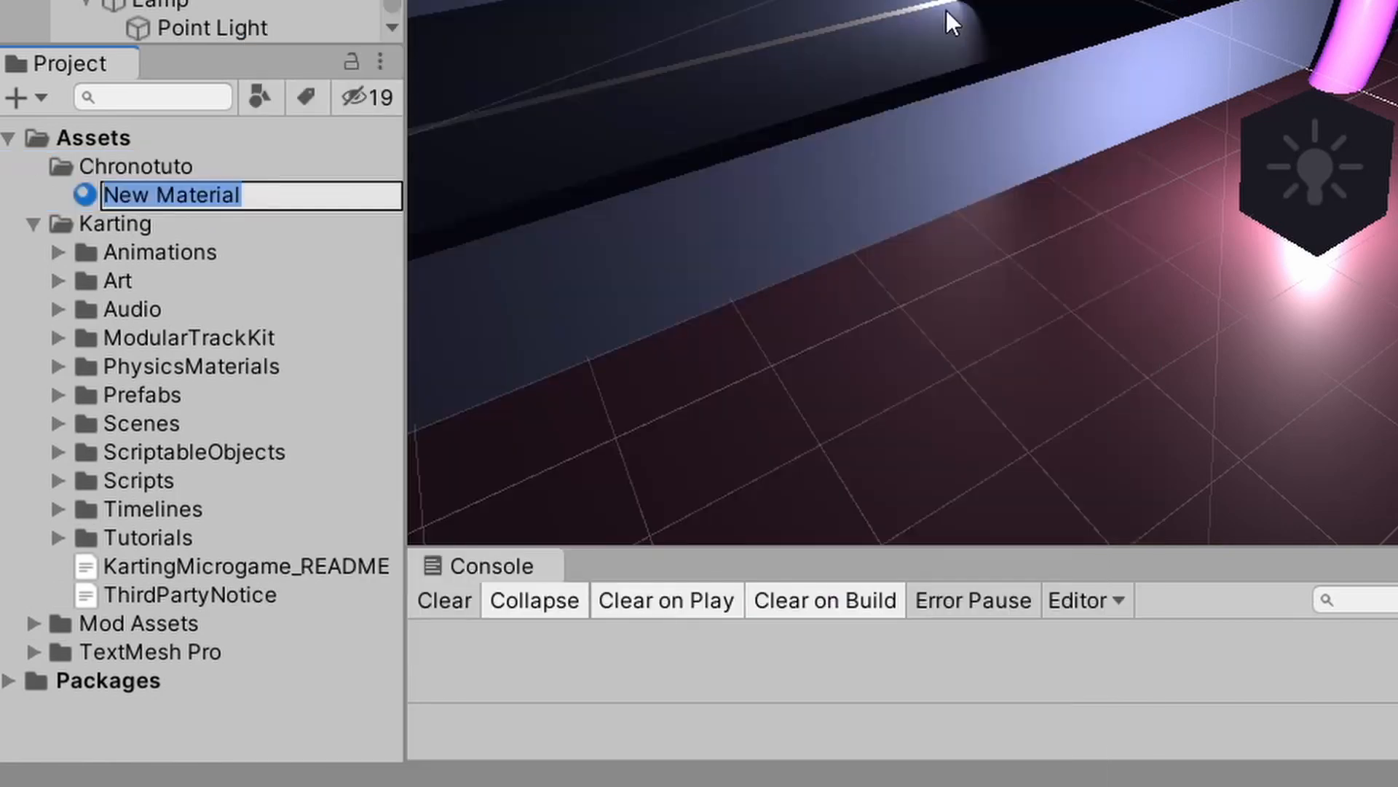
pyautogui.write('Brilliant')
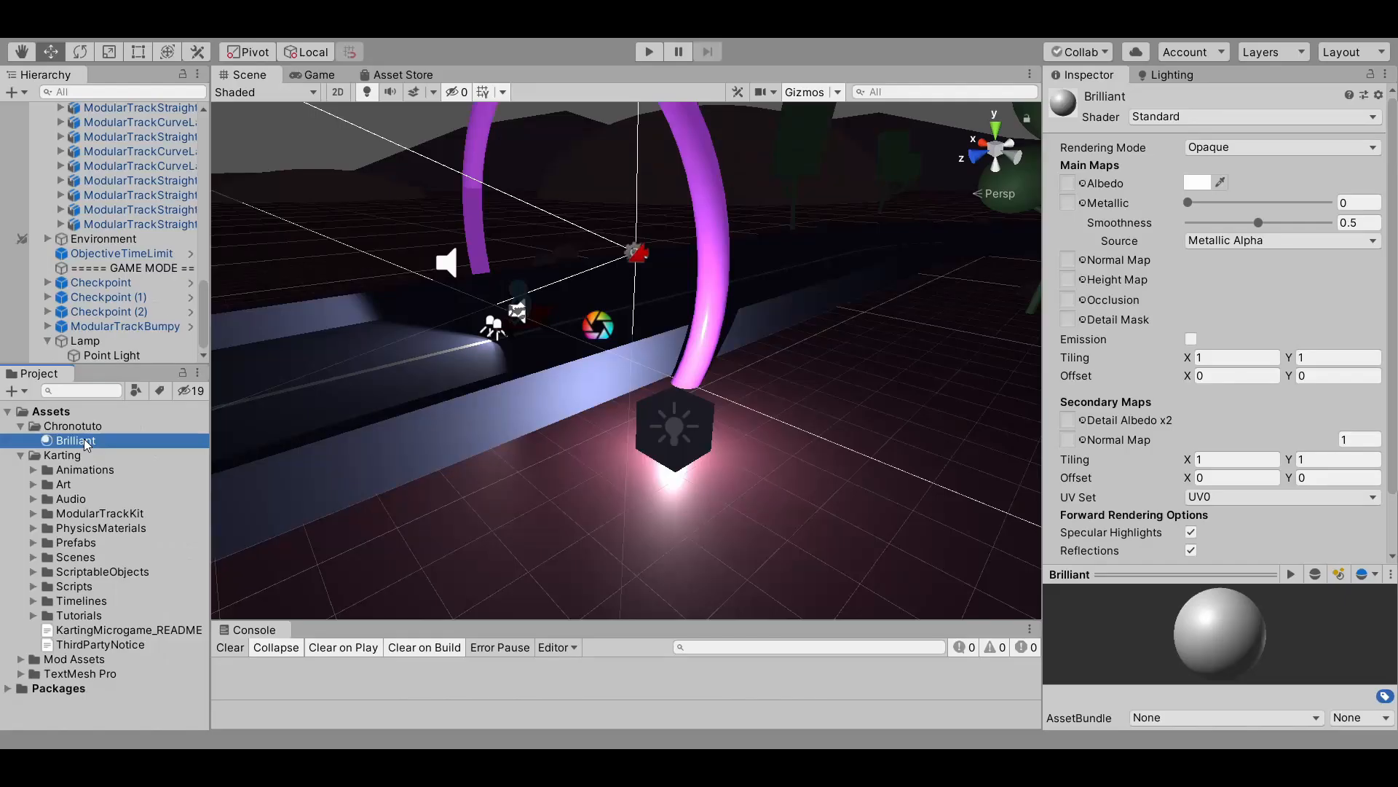
# Step: Apply the Brilliant material to the Lamp cube and enable its emission, sampling the white Albedo as the emission color
pyautogui.moveTo(88, 439); pyautogui.dragTo(707, 434)
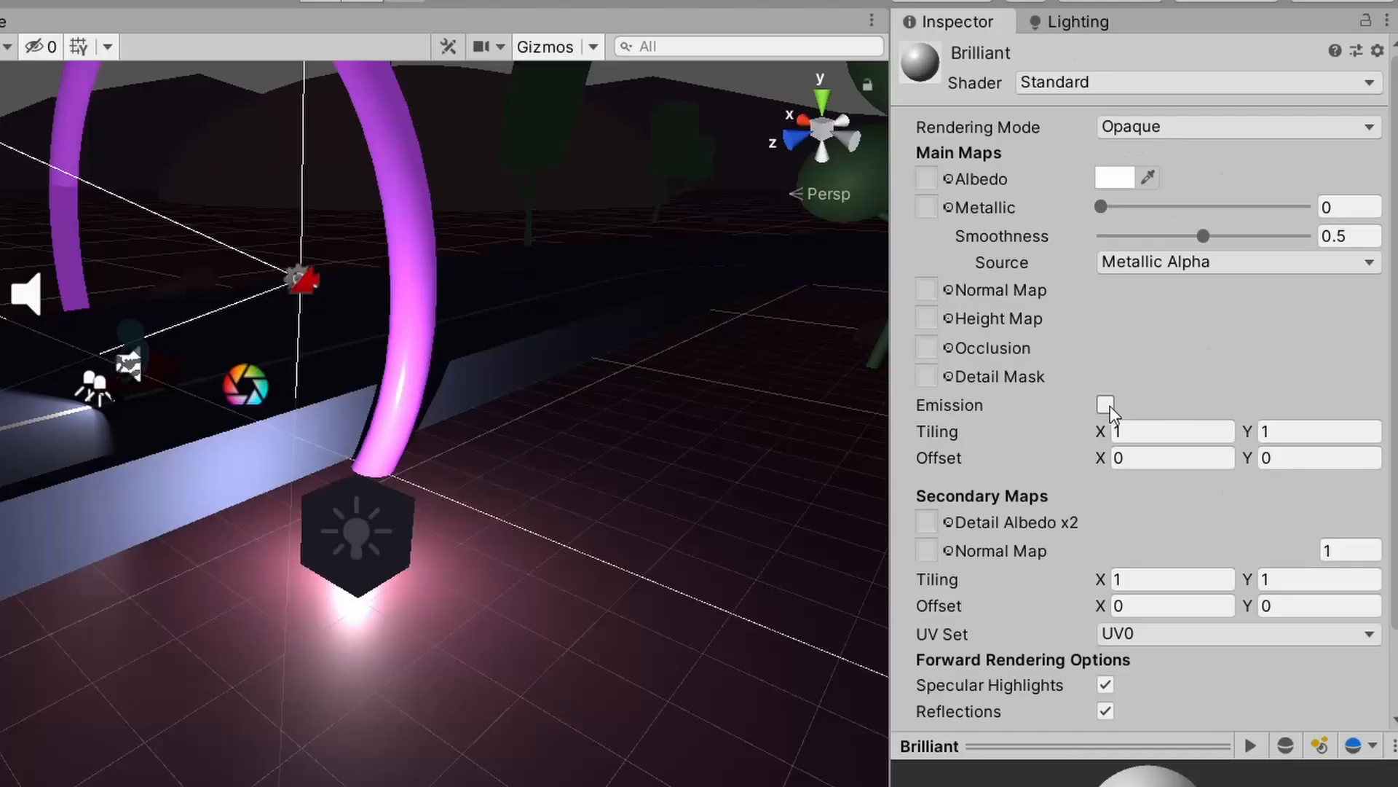
pyautogui.click(1191, 338)
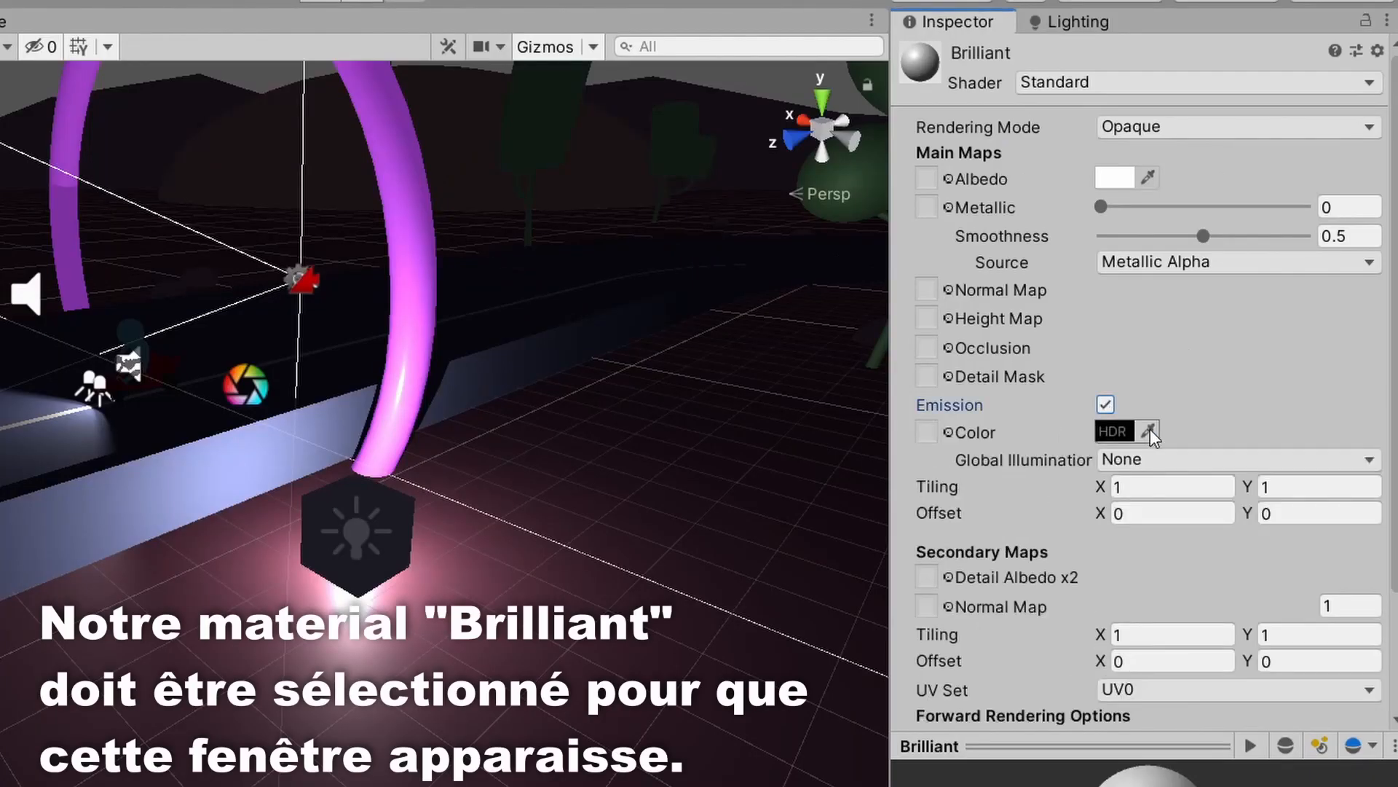
pyautogui.click(1149, 431)
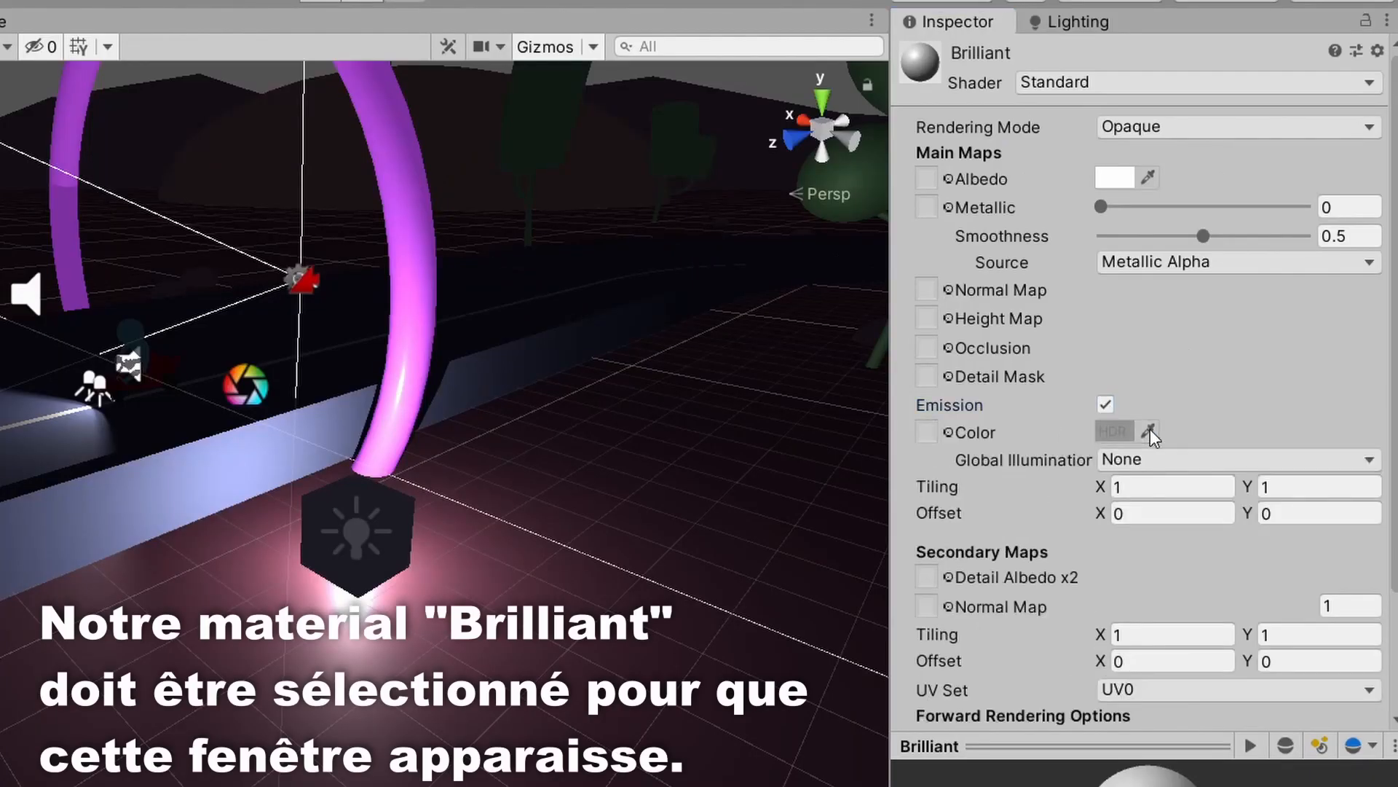
pyautogui.click(1110, 178)
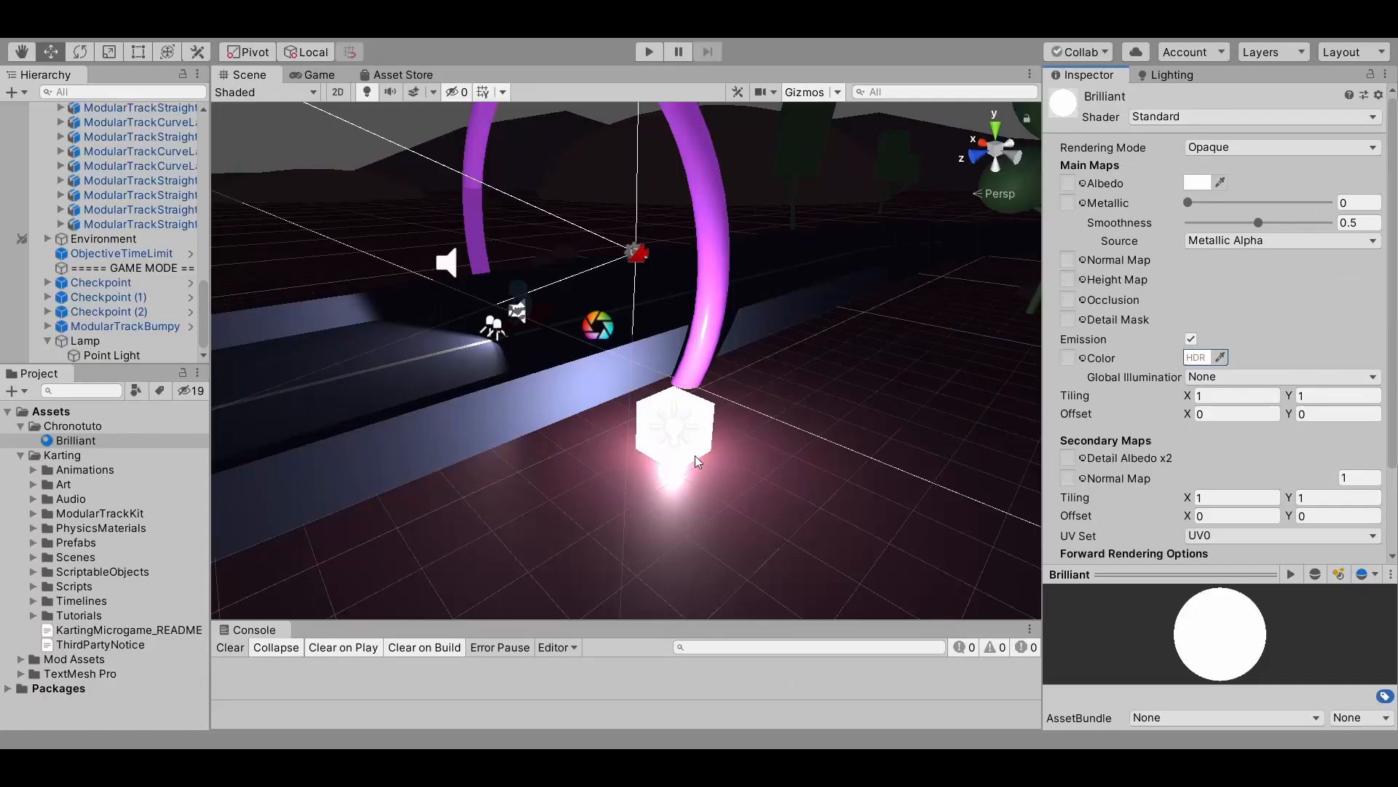
# Step: Save the Lamp object with its Point Light as a prefab in the Chronotuto folder
pyautogui.click(695, 456)
pyautogui.press('f')
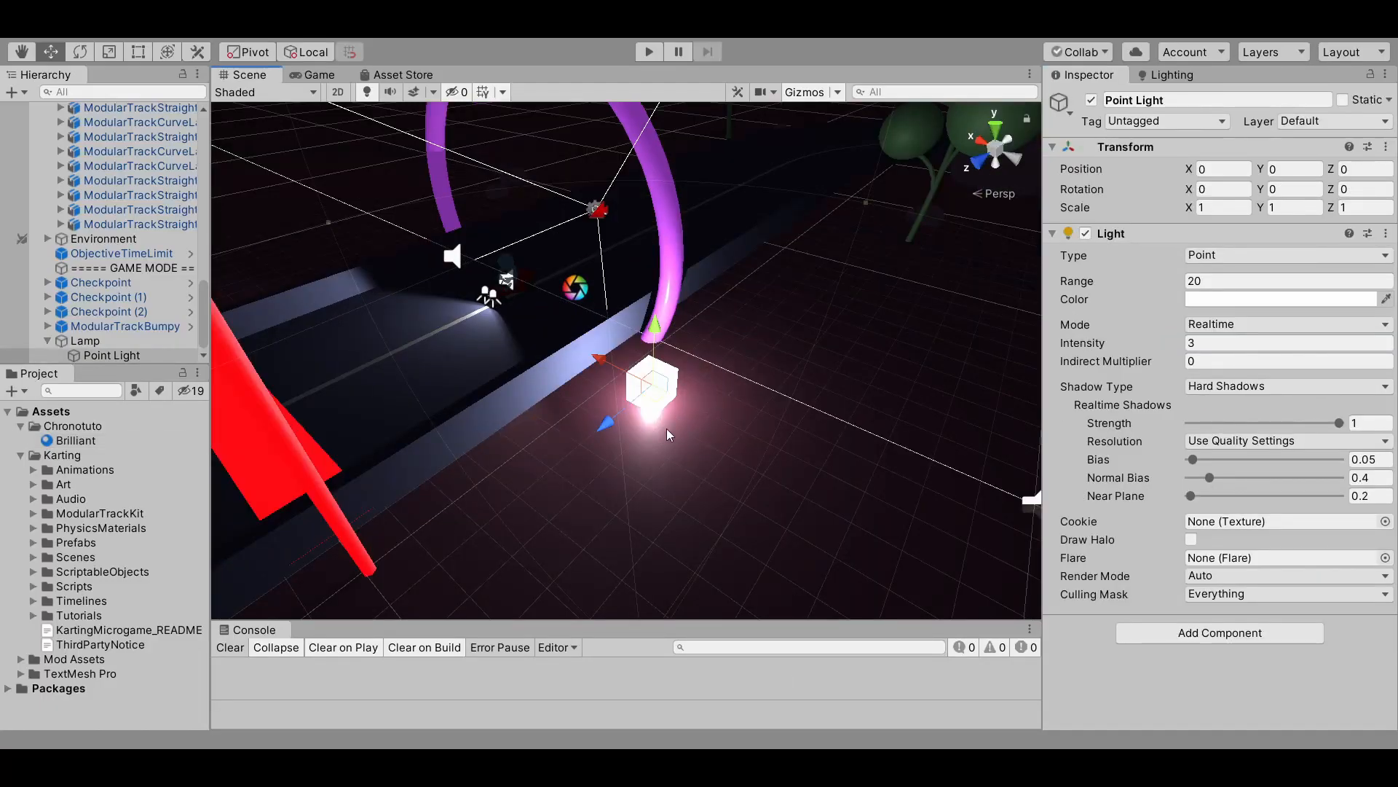
pyautogui.click(81, 340)
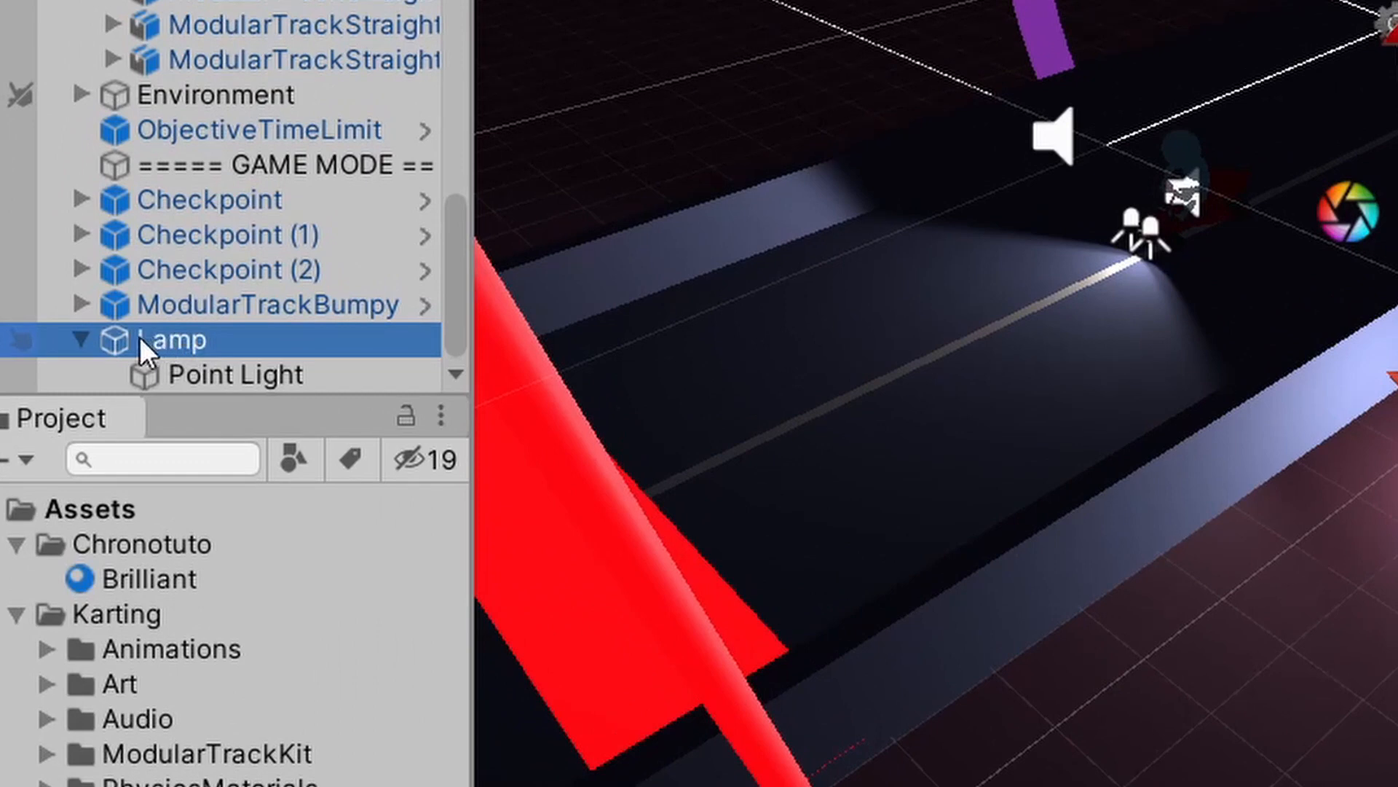
pyautogui.moveTo(140, 337); pyautogui.dragTo(149, 547)
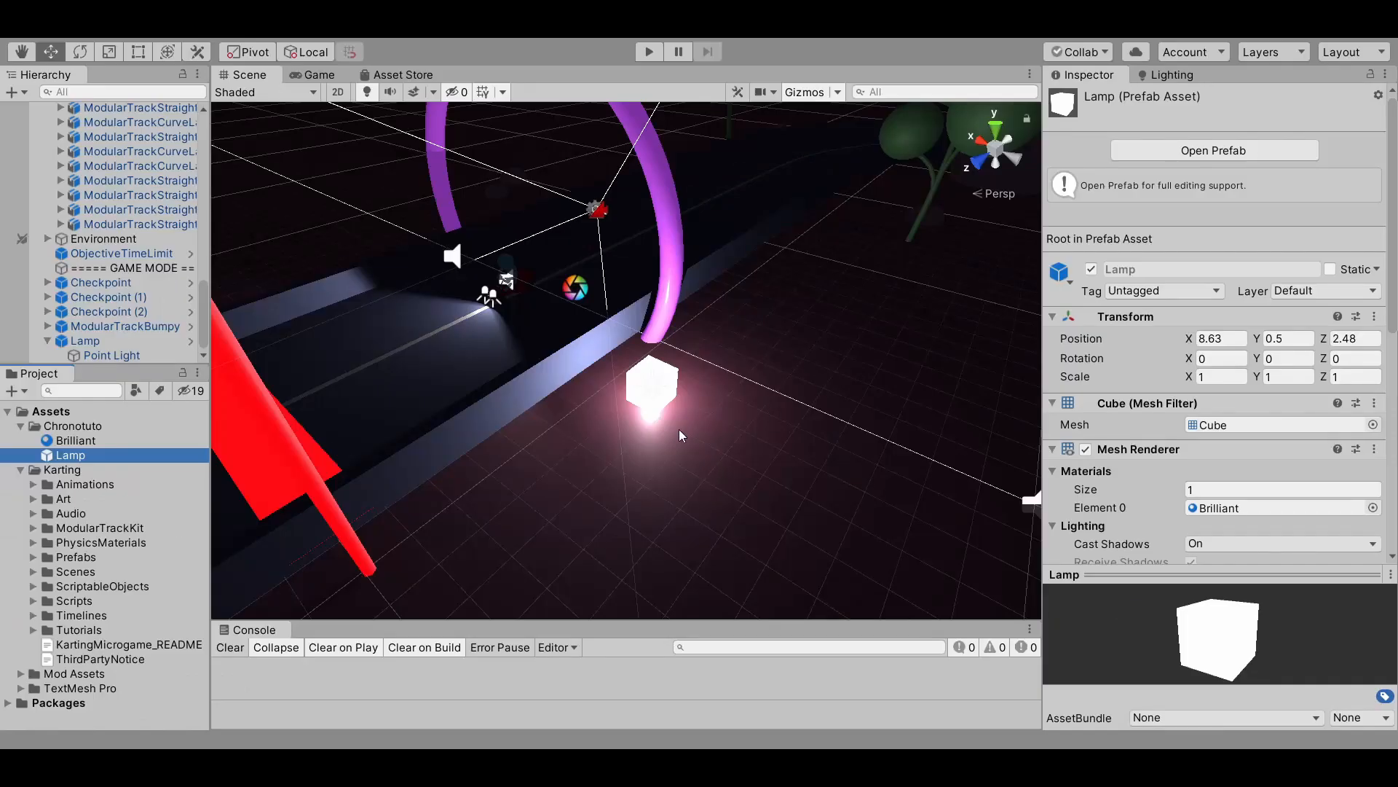
# Step: Place an instance of the Lamp prefab in the scene beside the existing lamp
pyautogui.moveTo(136, 619); pyautogui.dragTo(1272, 525)
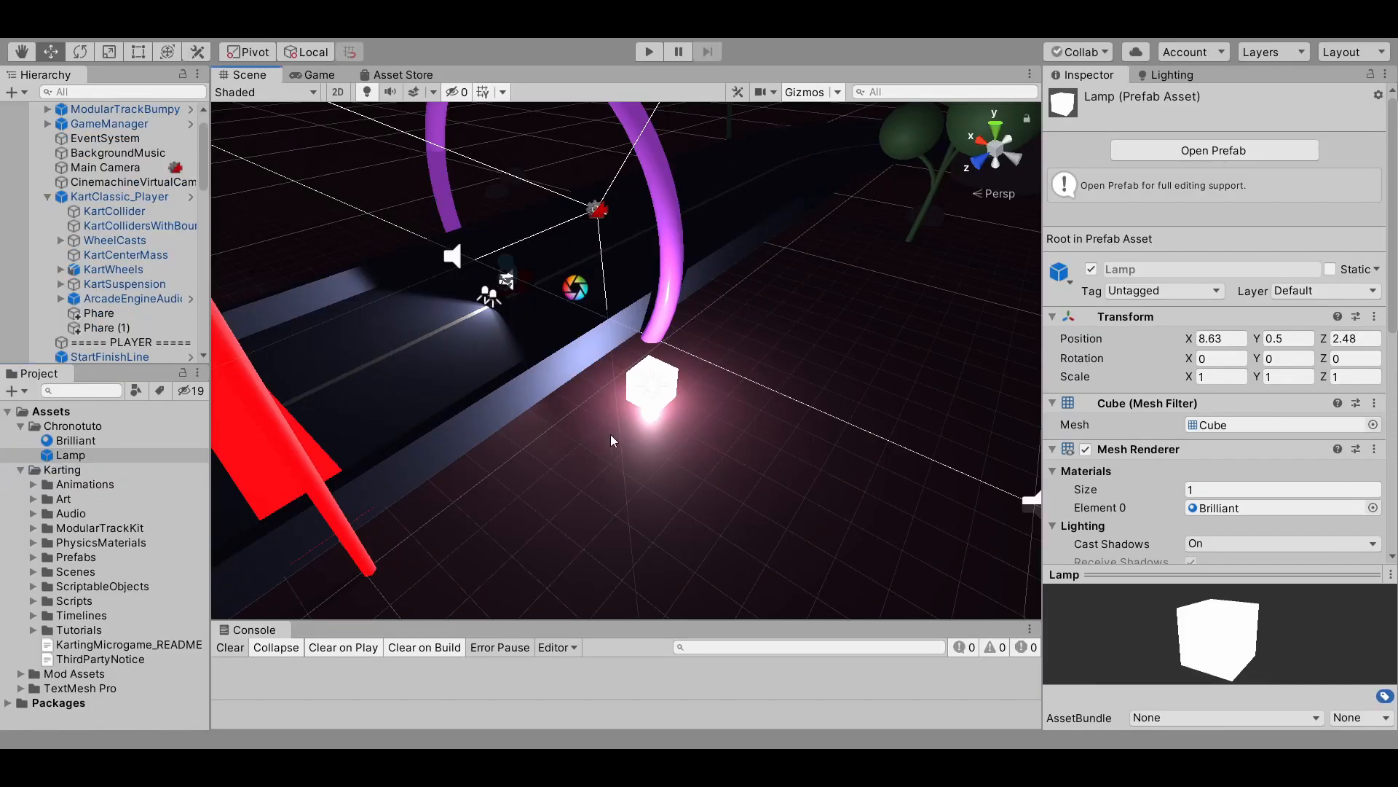
pyautogui.moveTo(154, 454); pyautogui.dragTo(862, 455)
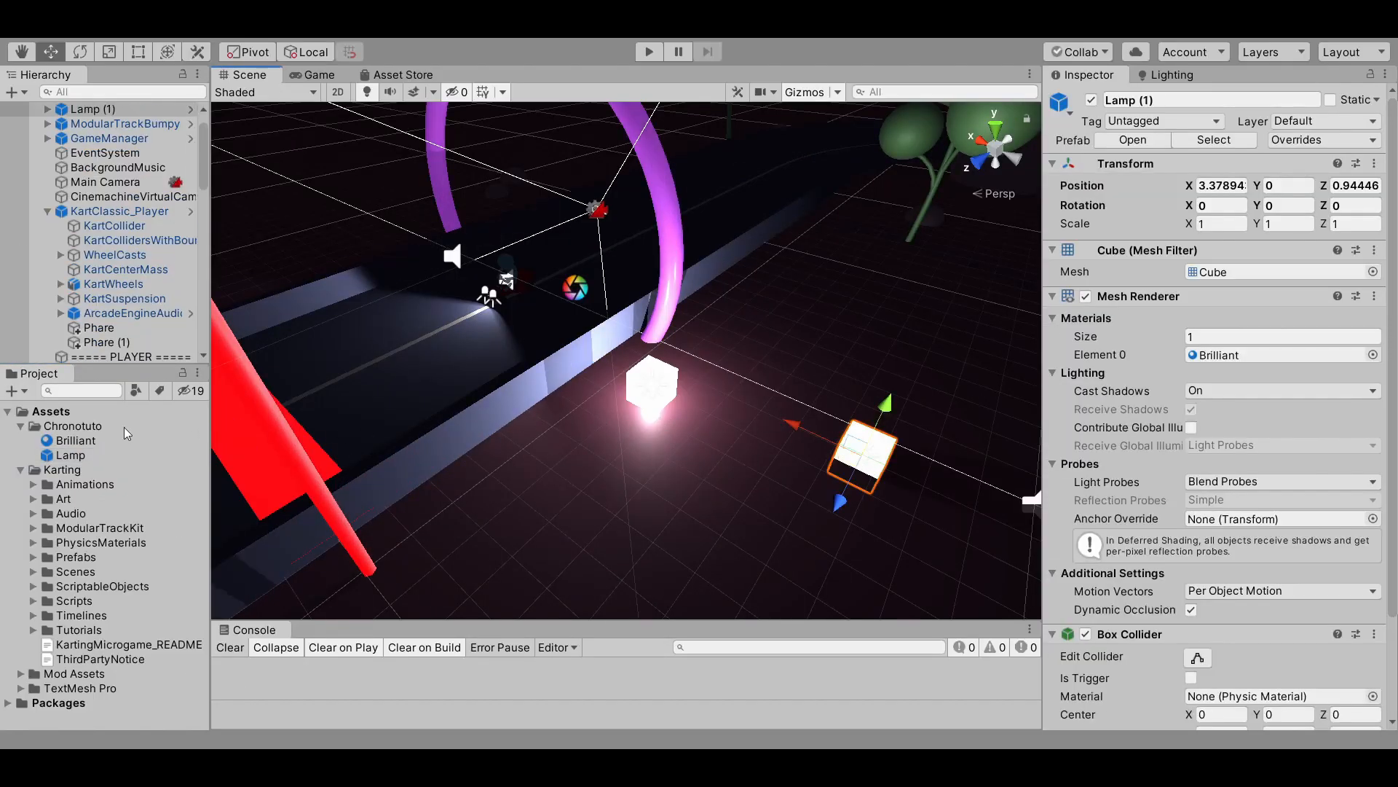
pyautogui.click(84, 454)
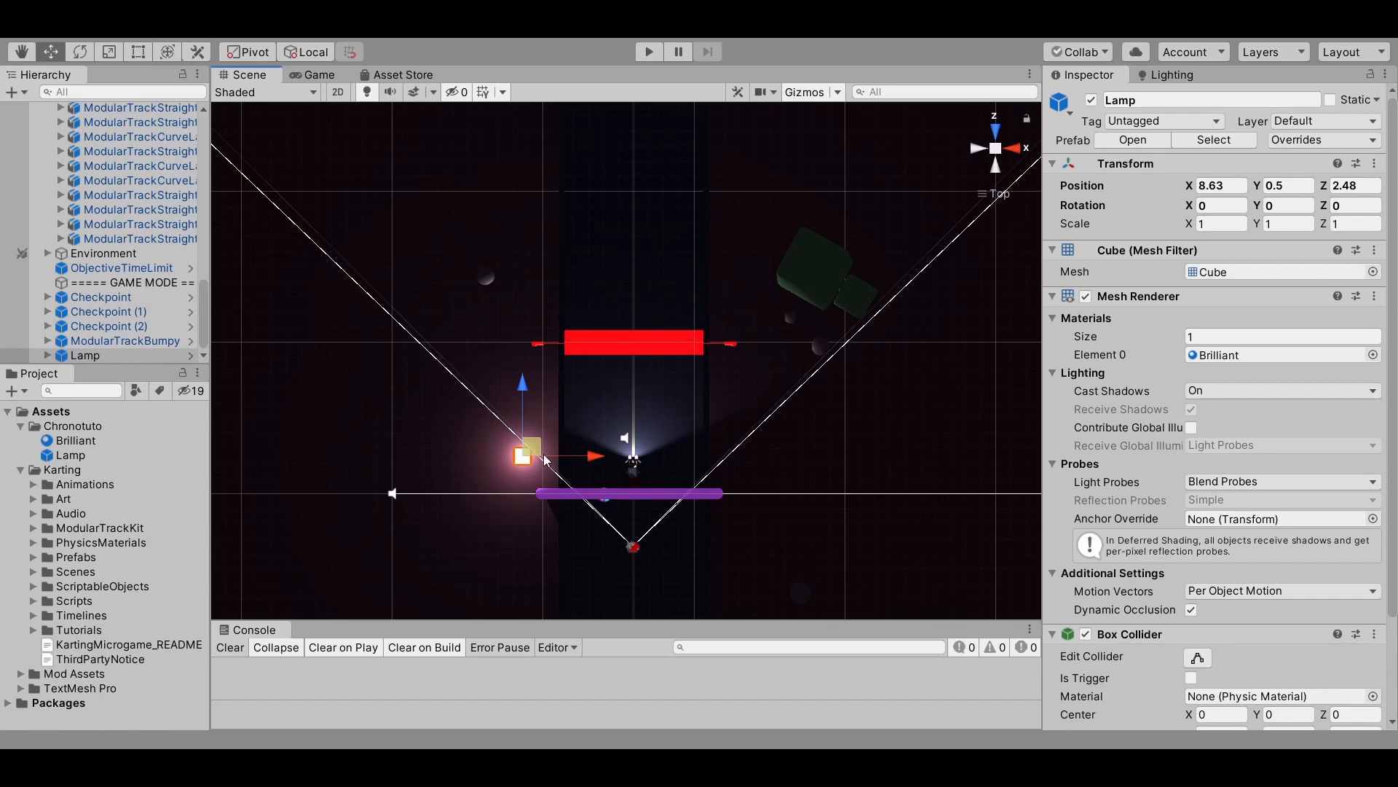
# Step: Duplicate the lamp to the other side of the track, and rotate the lamp pair near the curve 90° about its shared center
pyautogui.hotkey('ctrl', 'd')
pyautogui.moveTo(545, 459); pyautogui.dragTo(759, 452)
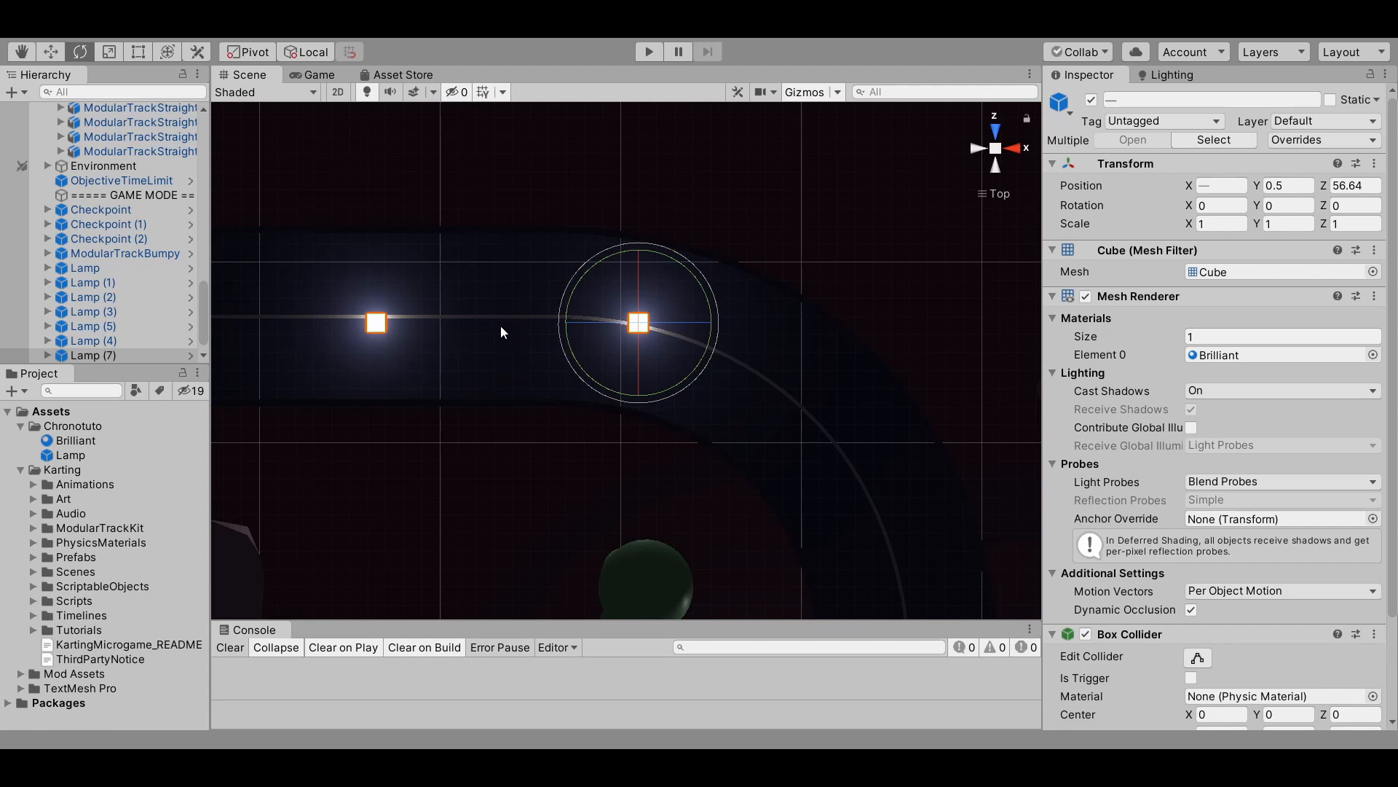
pyautogui.click(240, 53)
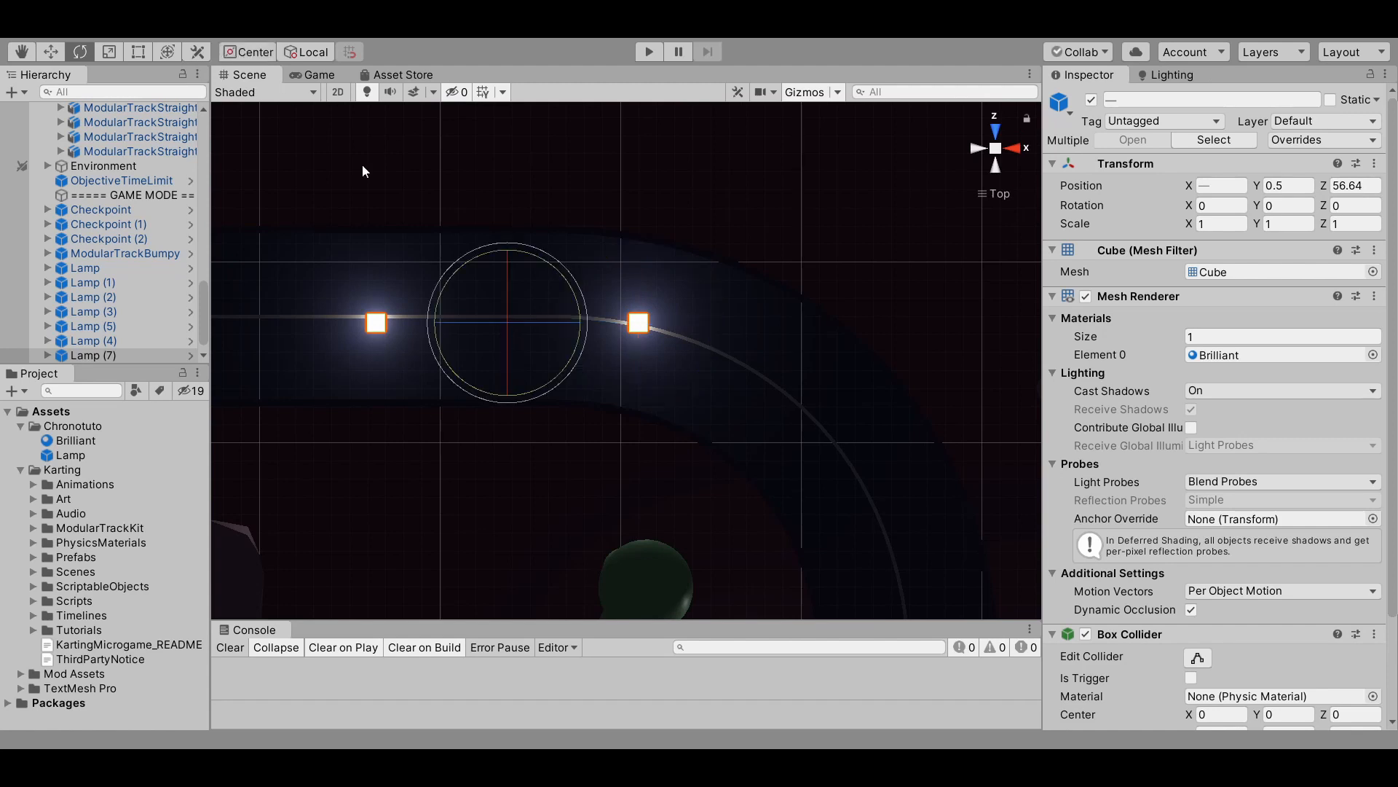
pyautogui.moveTo(553, 264); pyautogui.dragTo(688, 441)
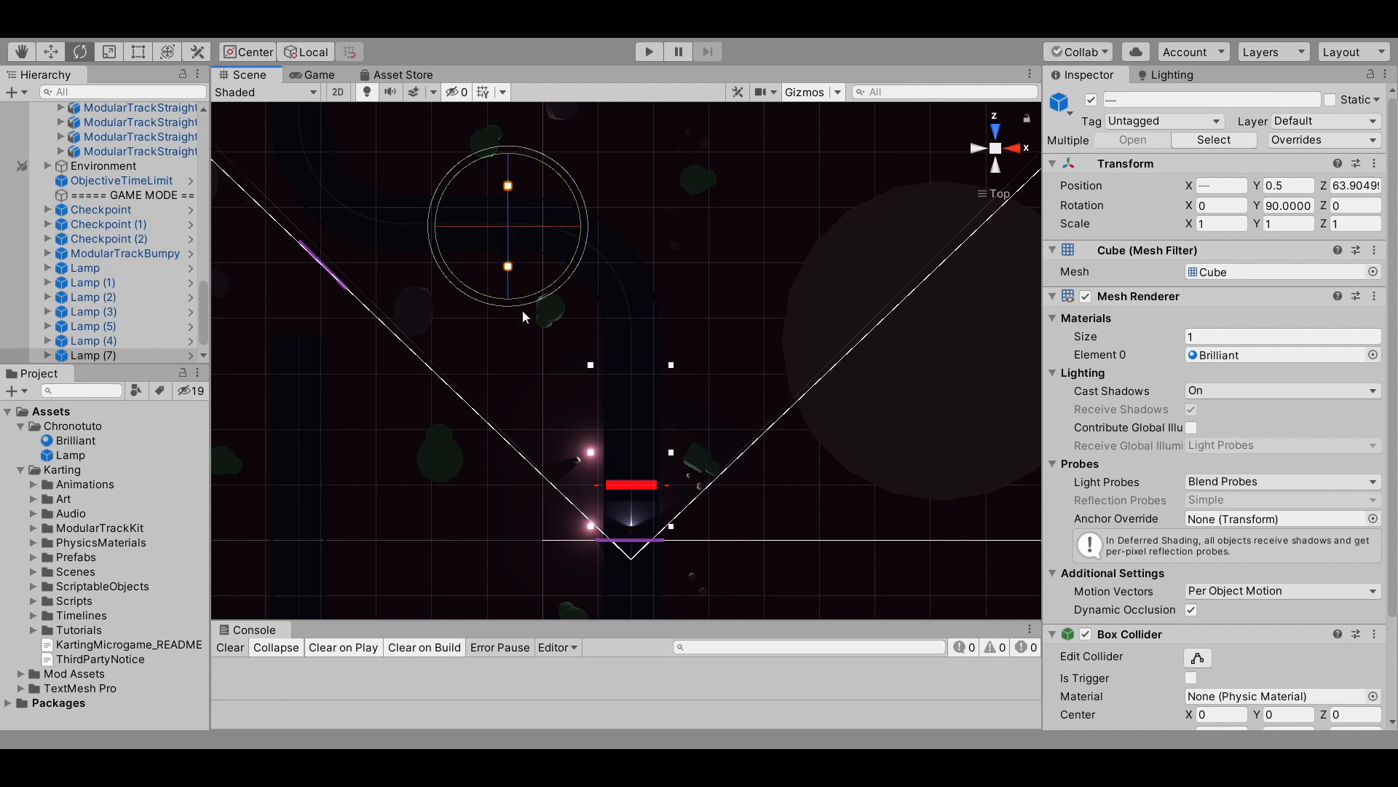
# Step: Set the Render Mode of the Lamp prefab's Point Light to Important, save the prefab and return to the scene
pyautogui.doubleClick(73, 456)
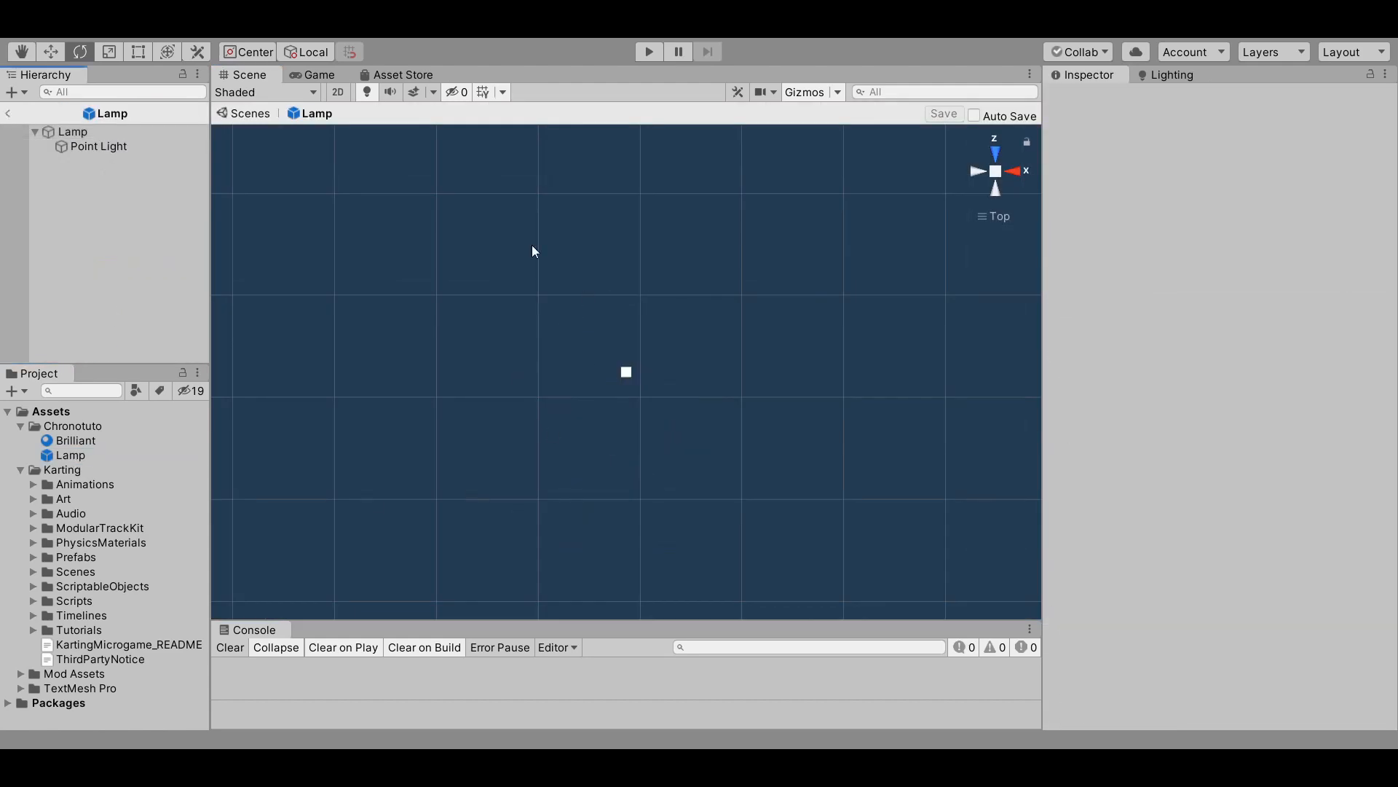
pyautogui.click(102, 146)
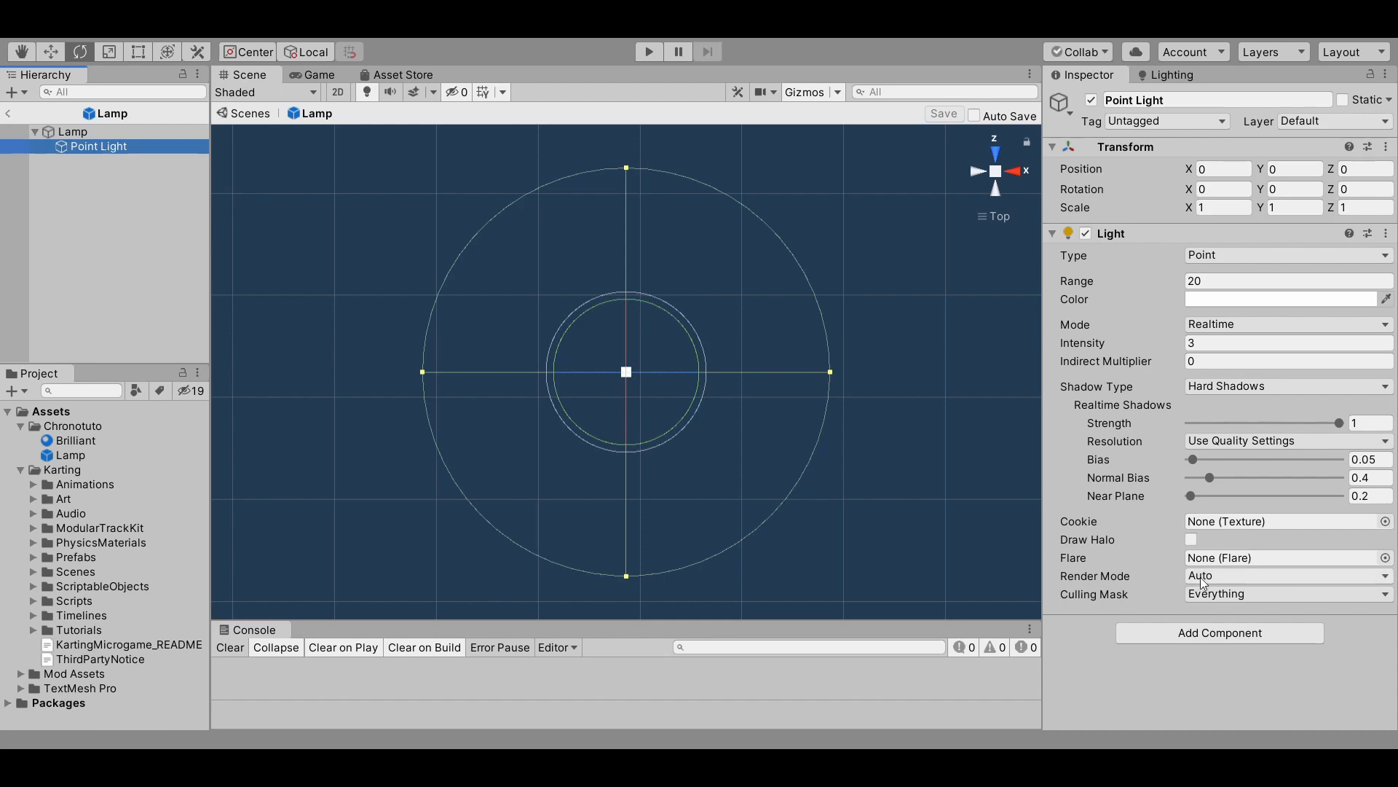
pyautogui.click(1206, 616)
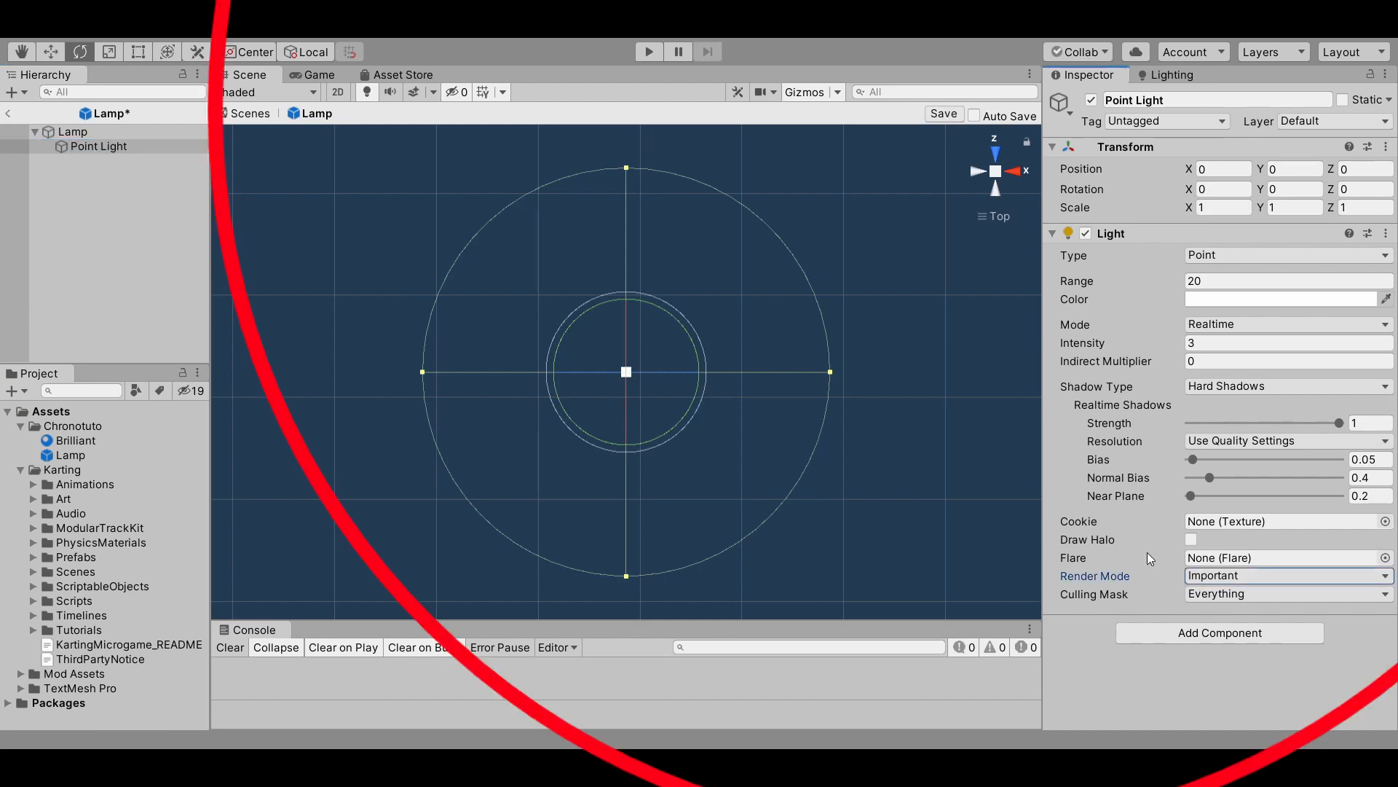
pyautogui.click(940, 115)
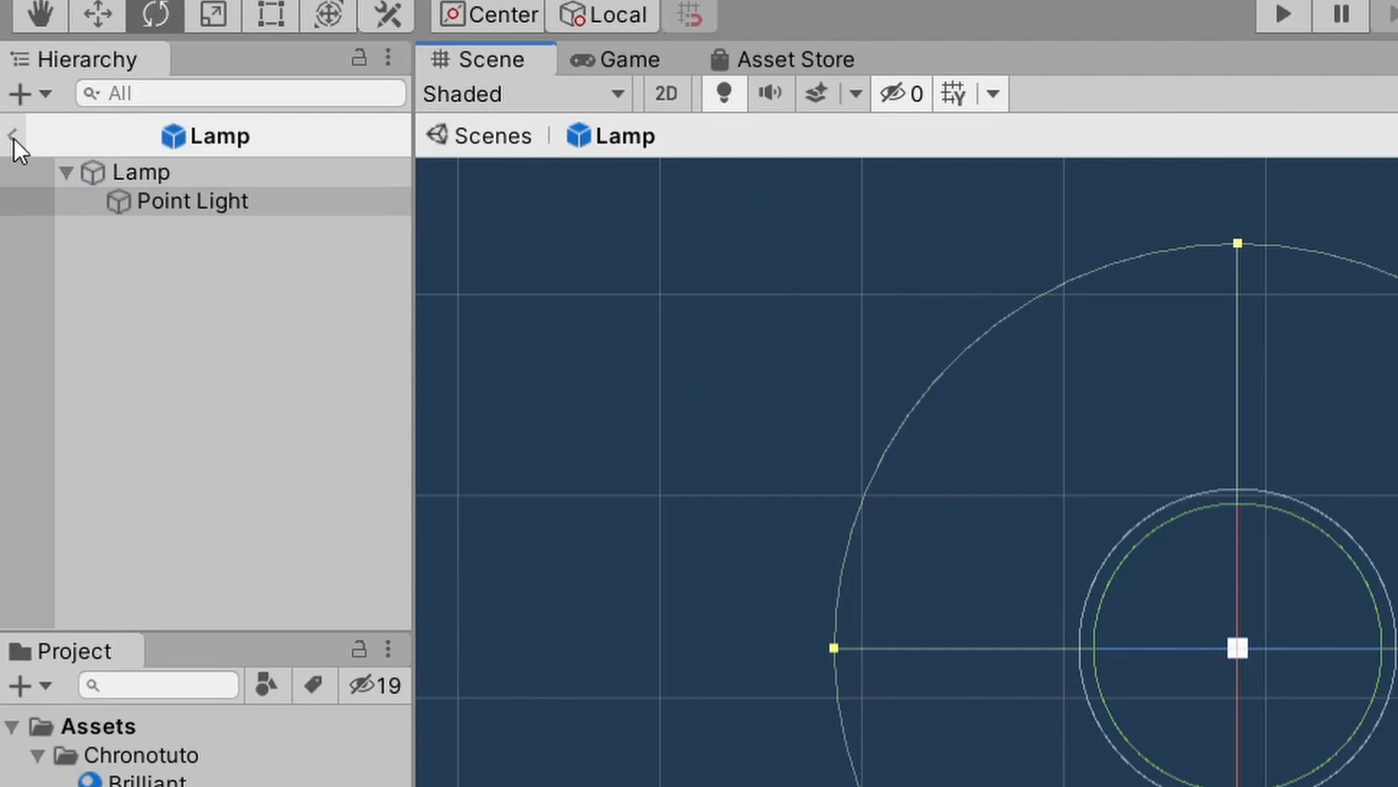
pyautogui.click(14, 138)
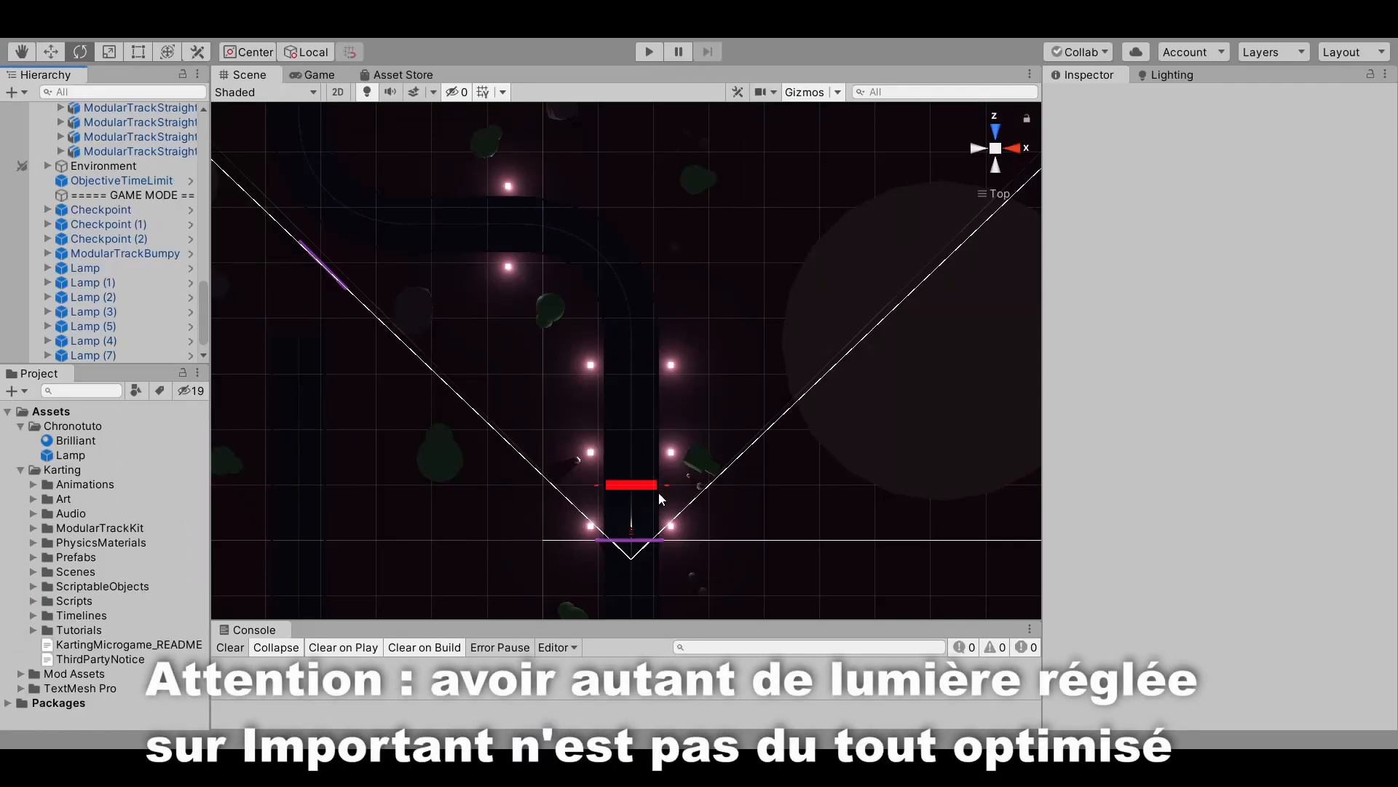
# Step: Open the Lamp prefab for editing and duplicate the Lamp cube as a child of the root Lamp
pyautogui.keyDown('alt'); pyautogui.moveTo(658, 493); pyautogui.dragTo(659, 399); pyautogui.keyUp('alt')
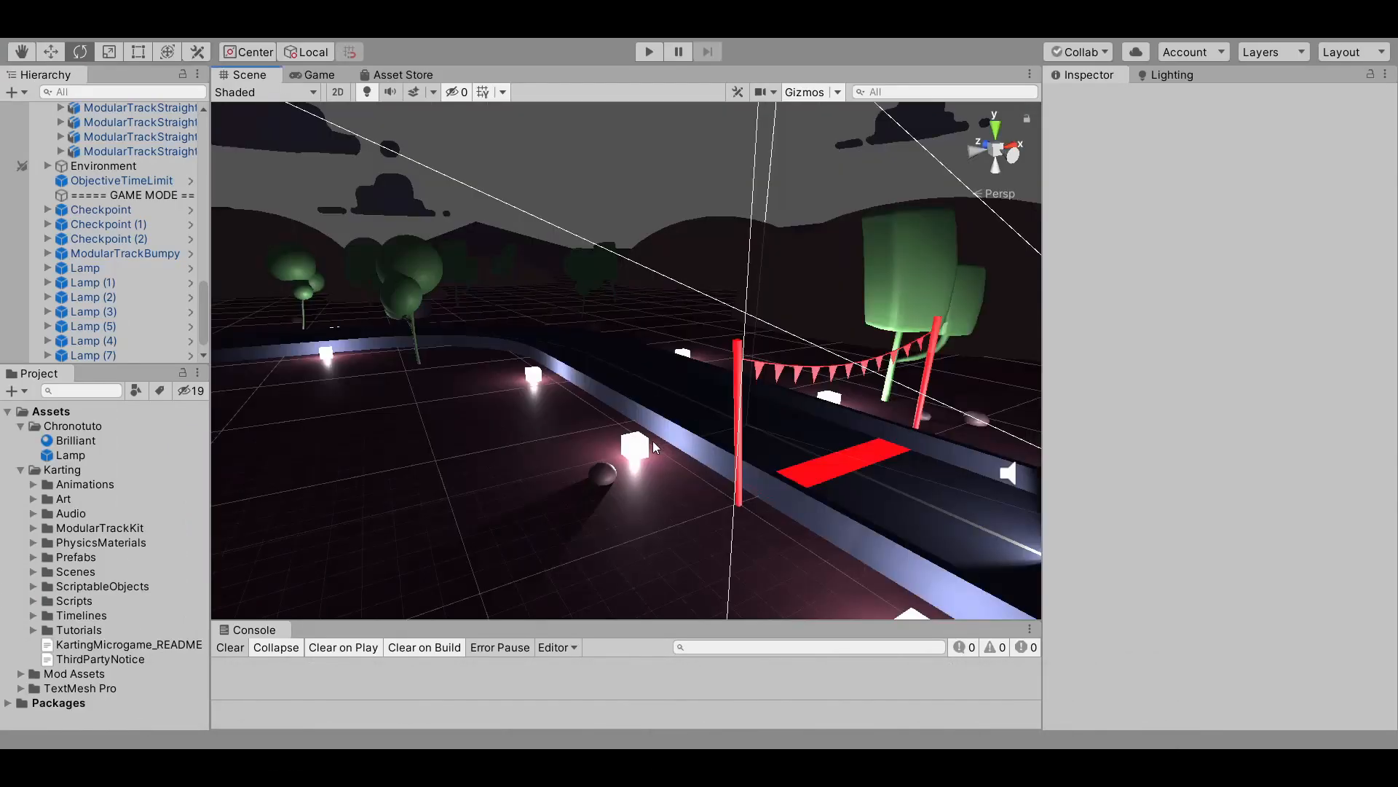
pyautogui.click(67, 455)
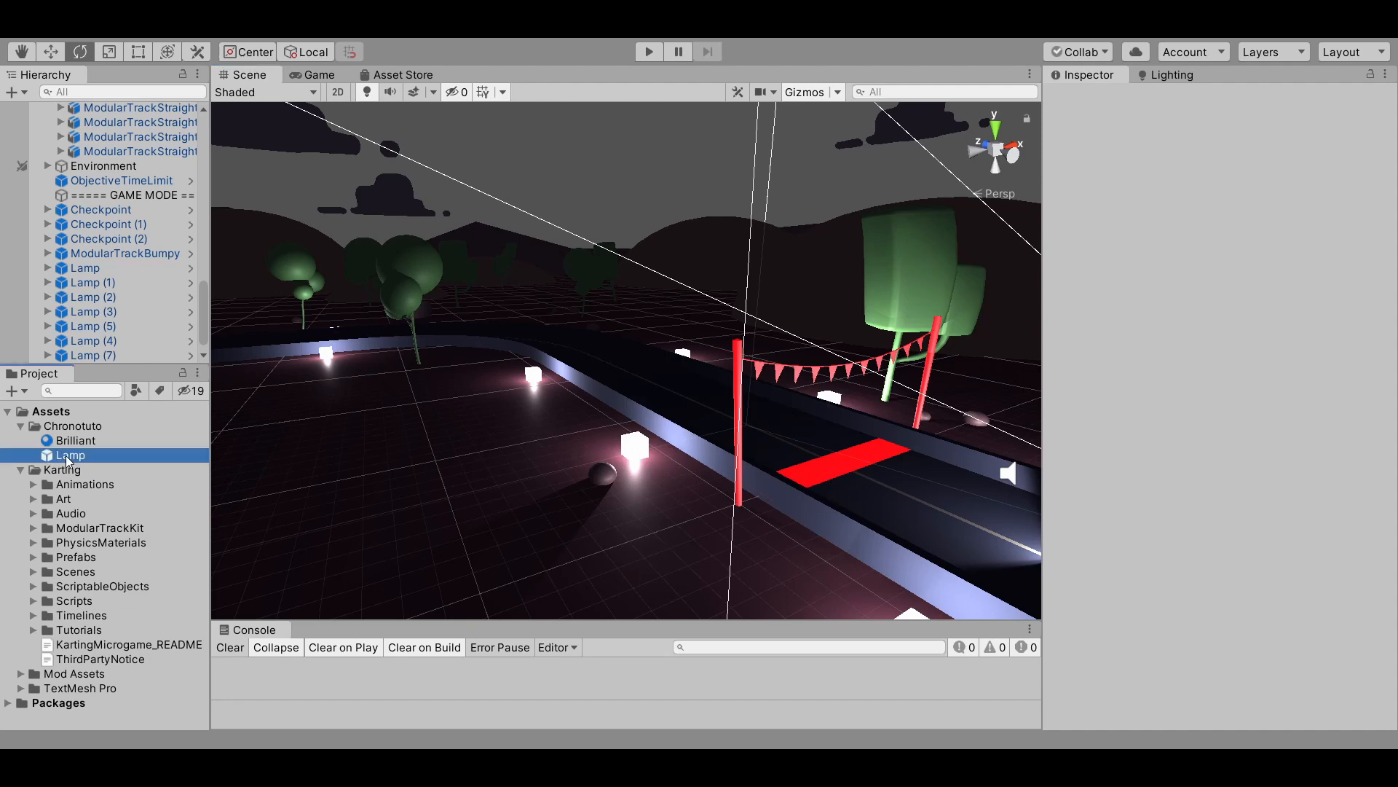
pyautogui.doubleClick(67, 455)
pyautogui.doubleClick(93, 132)
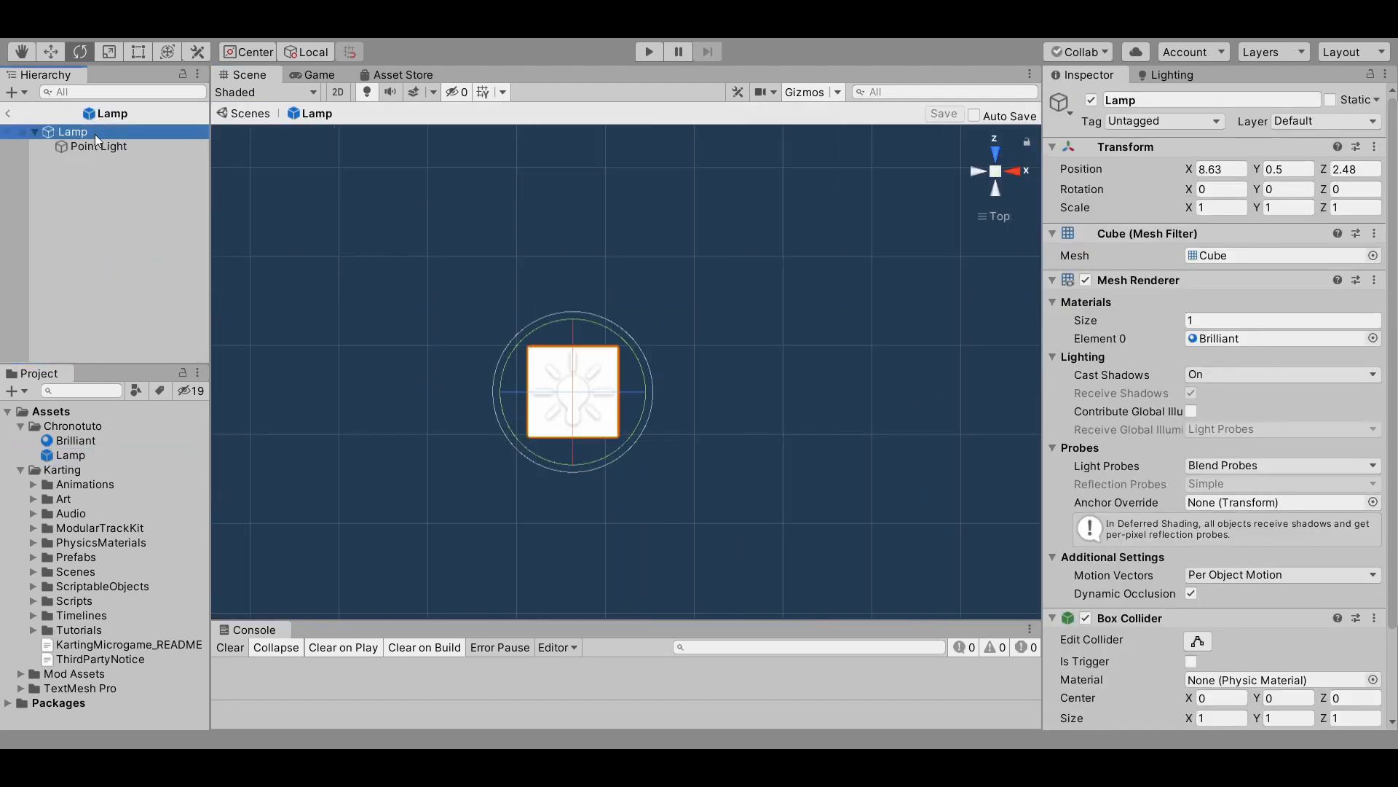
pyautogui.hotkey('ctrl', 'd')
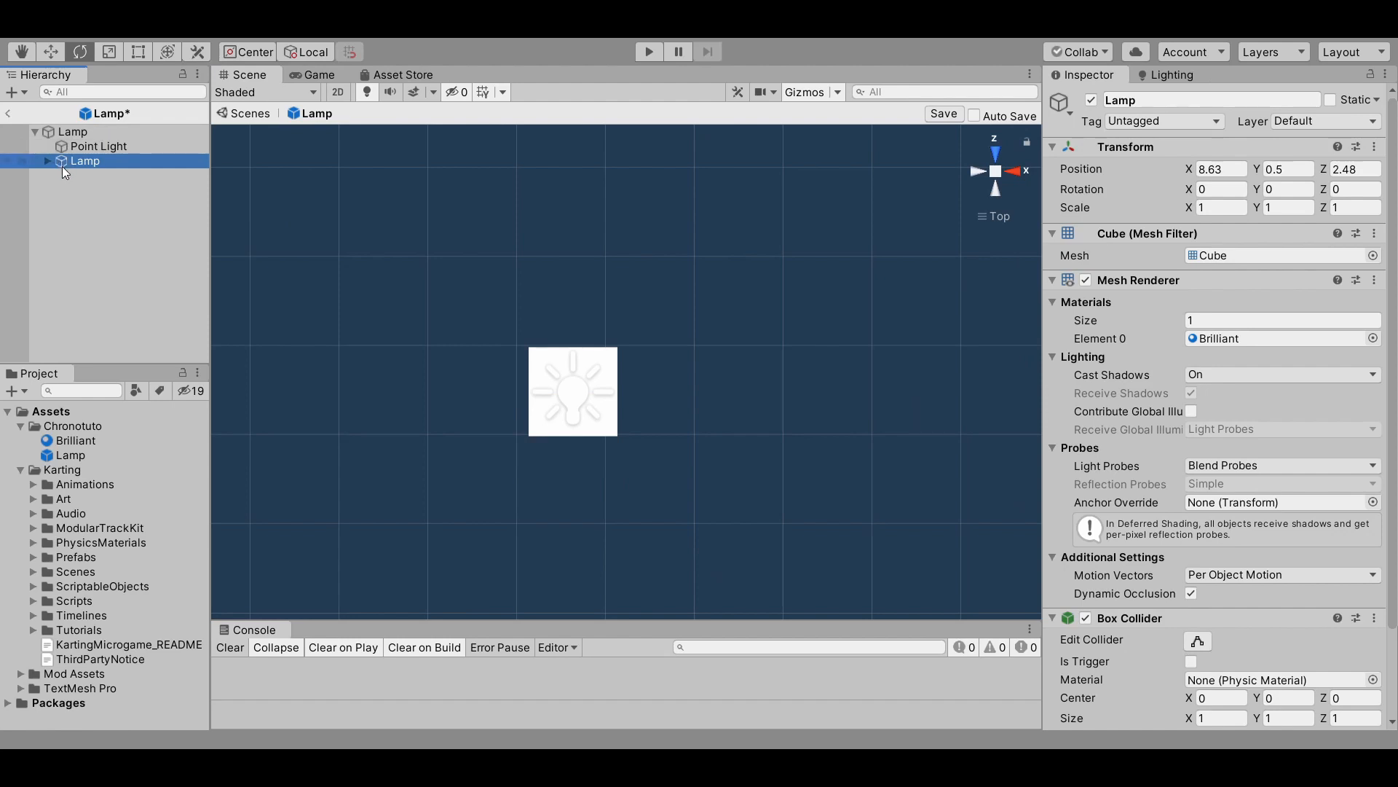
# Step: Reset the nested Lamp's transform and set its Y position to 5
pyautogui.click(94, 134)
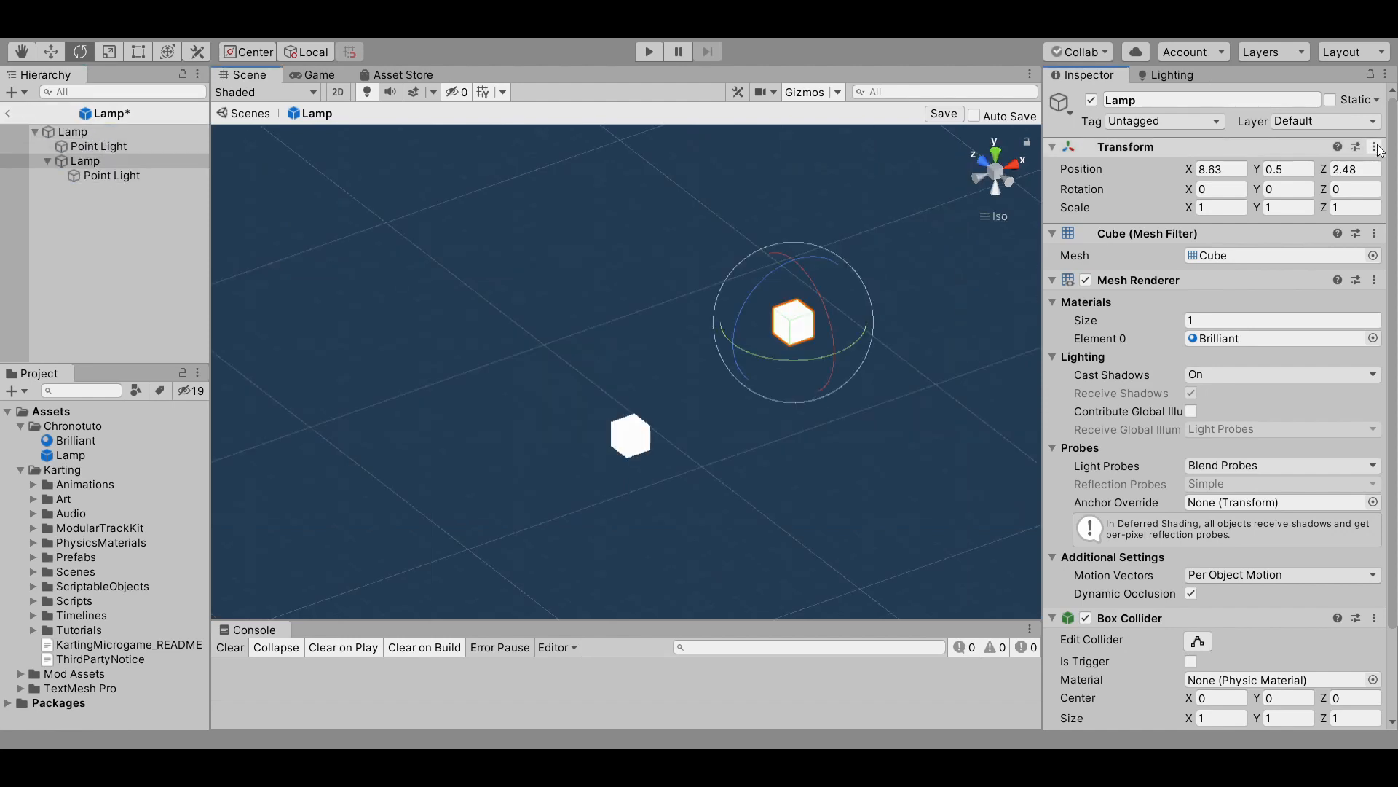
pyautogui.click(1375, 148)
pyautogui.click(1292, 302)
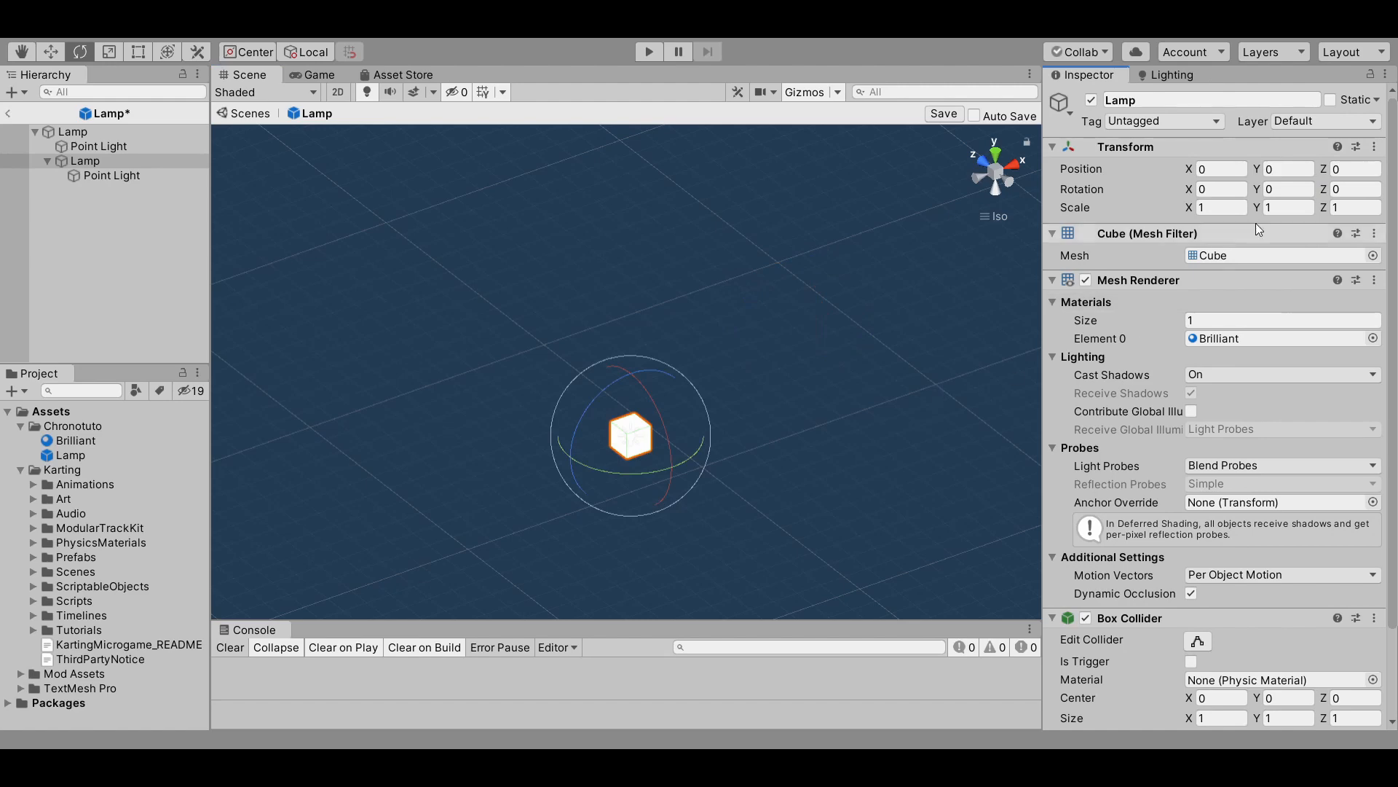
pyautogui.click(1285, 170)
pyautogui.write('5')
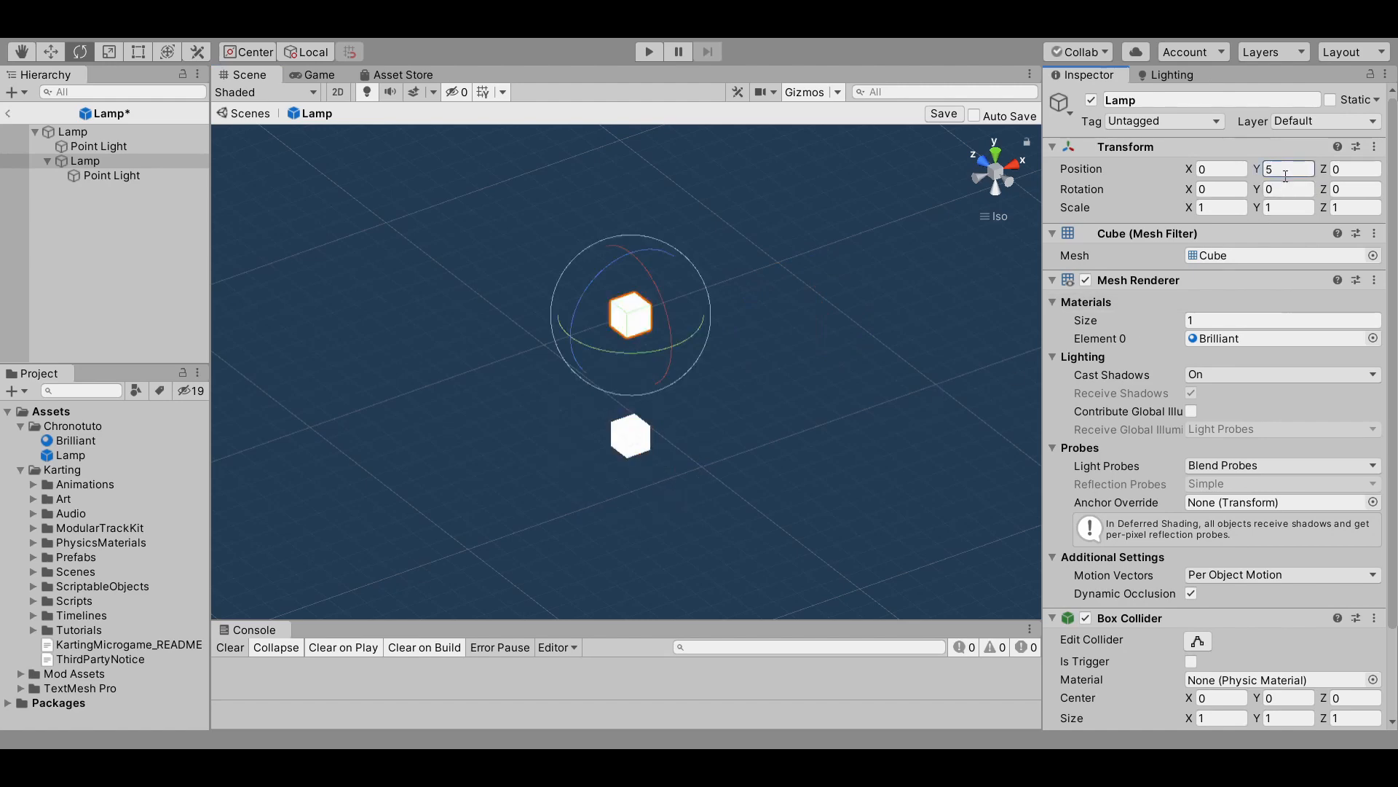
# Step: Remove the Mesh Renderer, Box Collider and Mesh Filter from the root Lamp and delete the Point Light directly under it
pyautogui.click(632, 440)
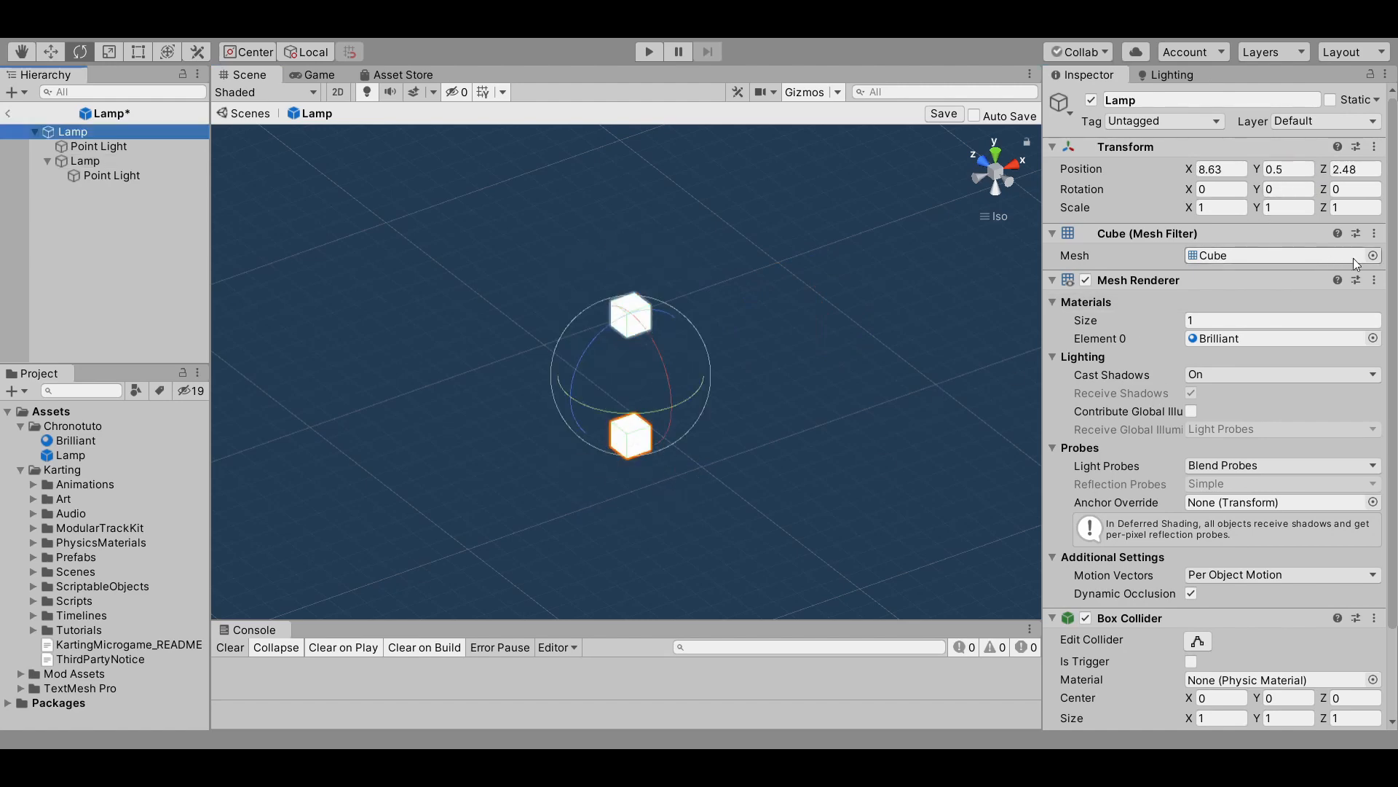
pyautogui.click(1296, 268)
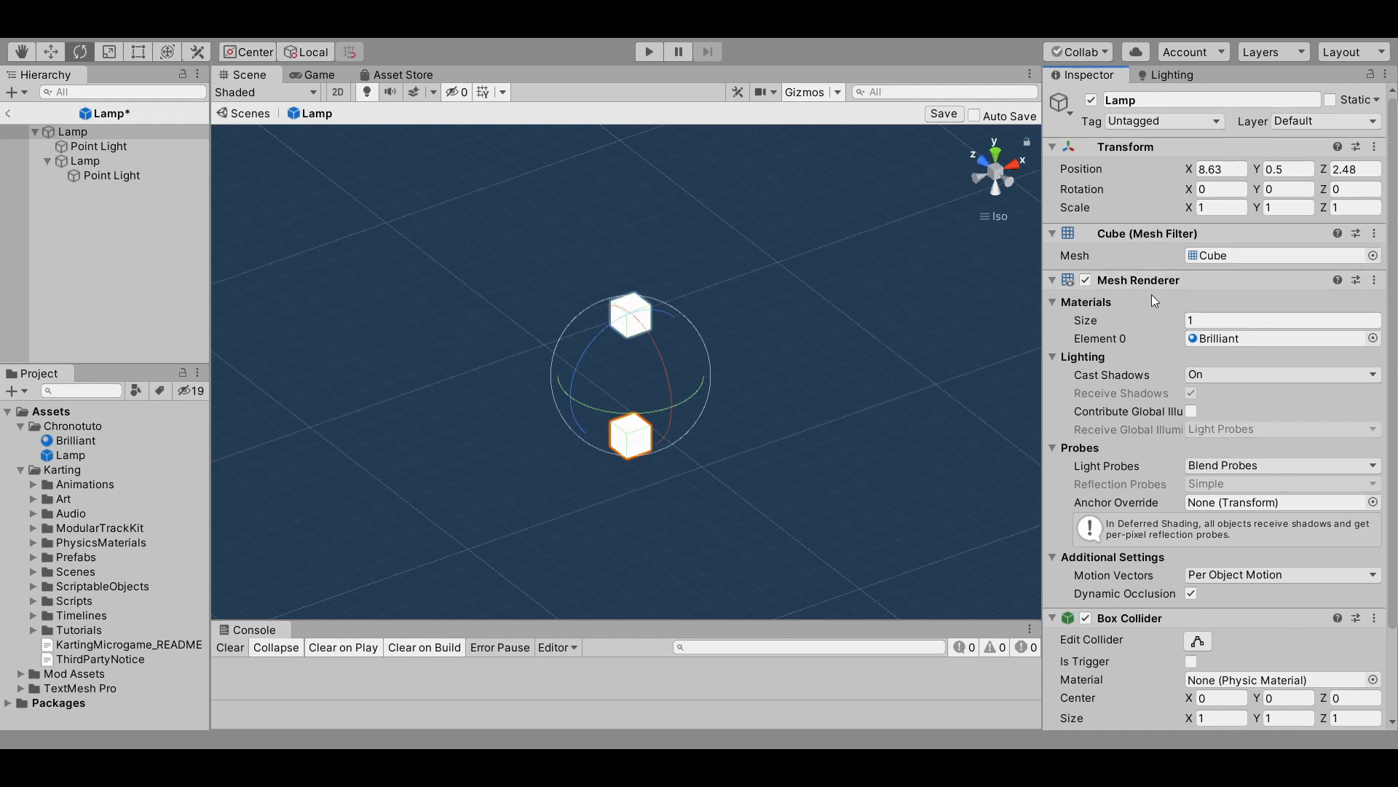
pyautogui.click(1374, 280)
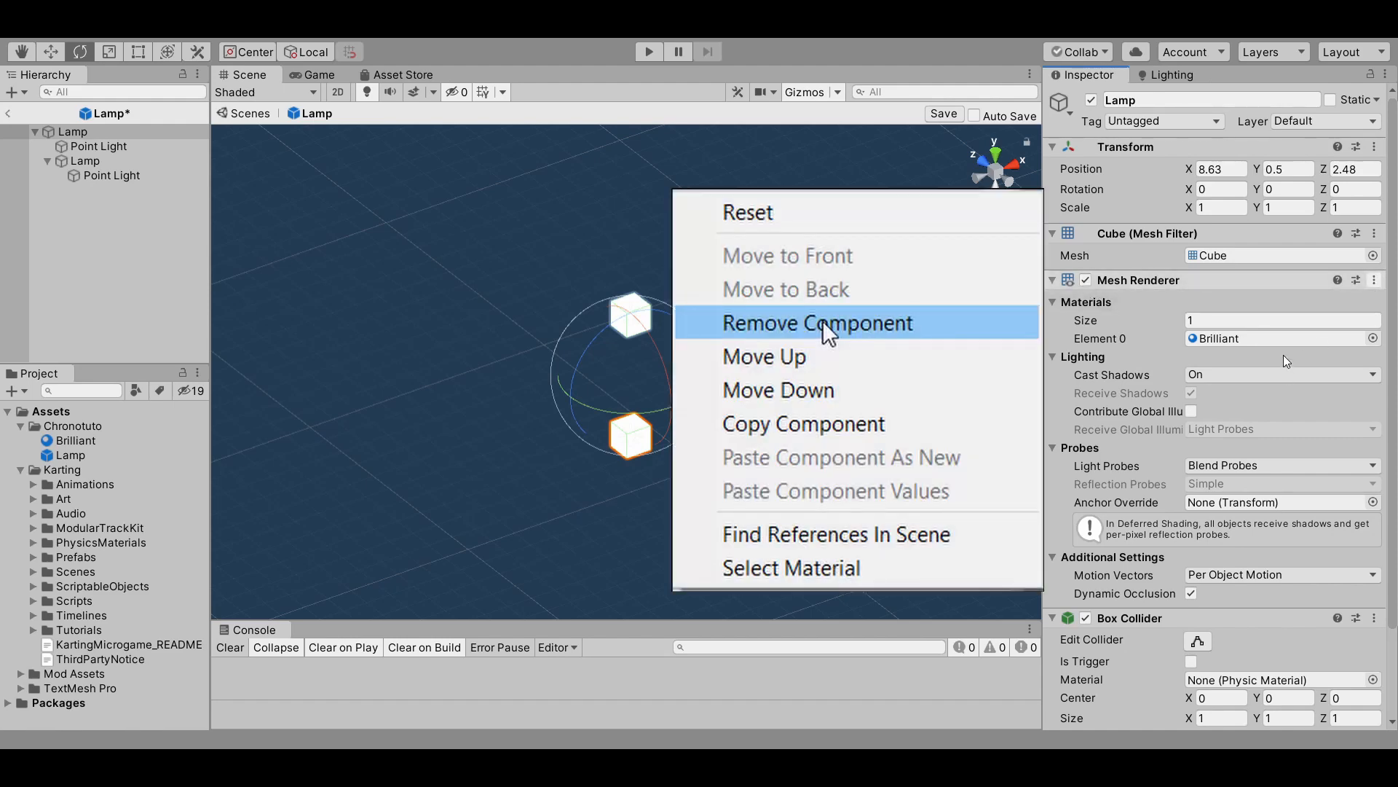
pyautogui.click(1283, 355)
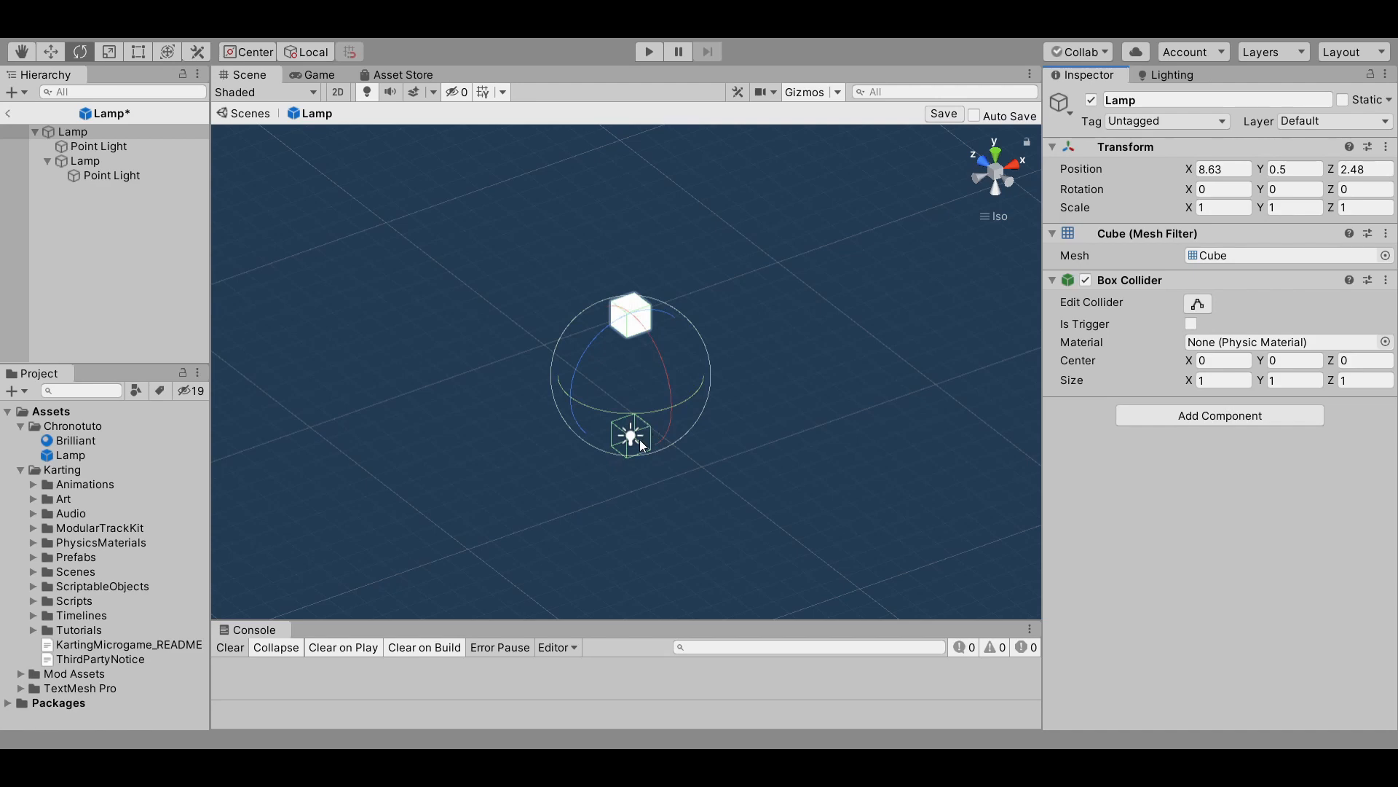
pyautogui.click(1386, 282)
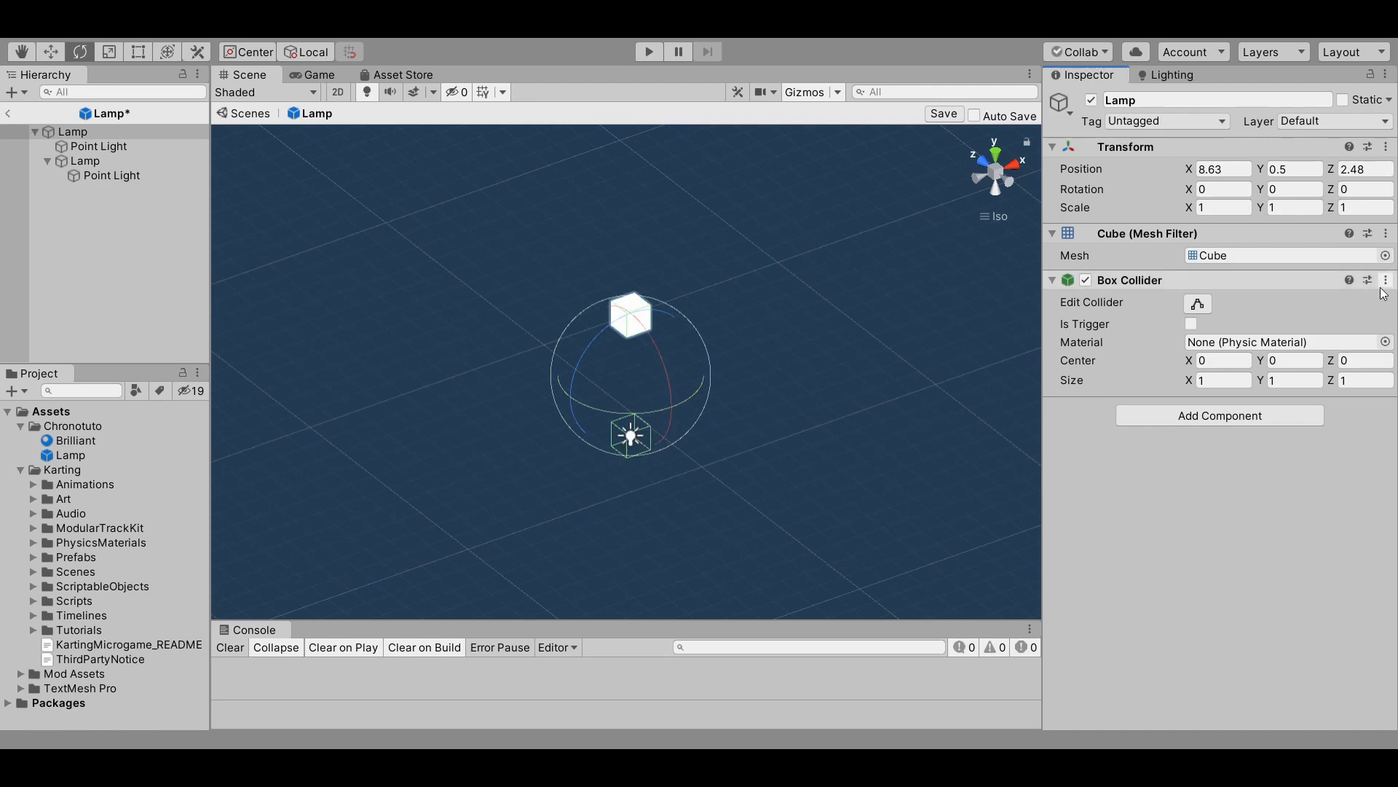
pyautogui.click(1292, 340)
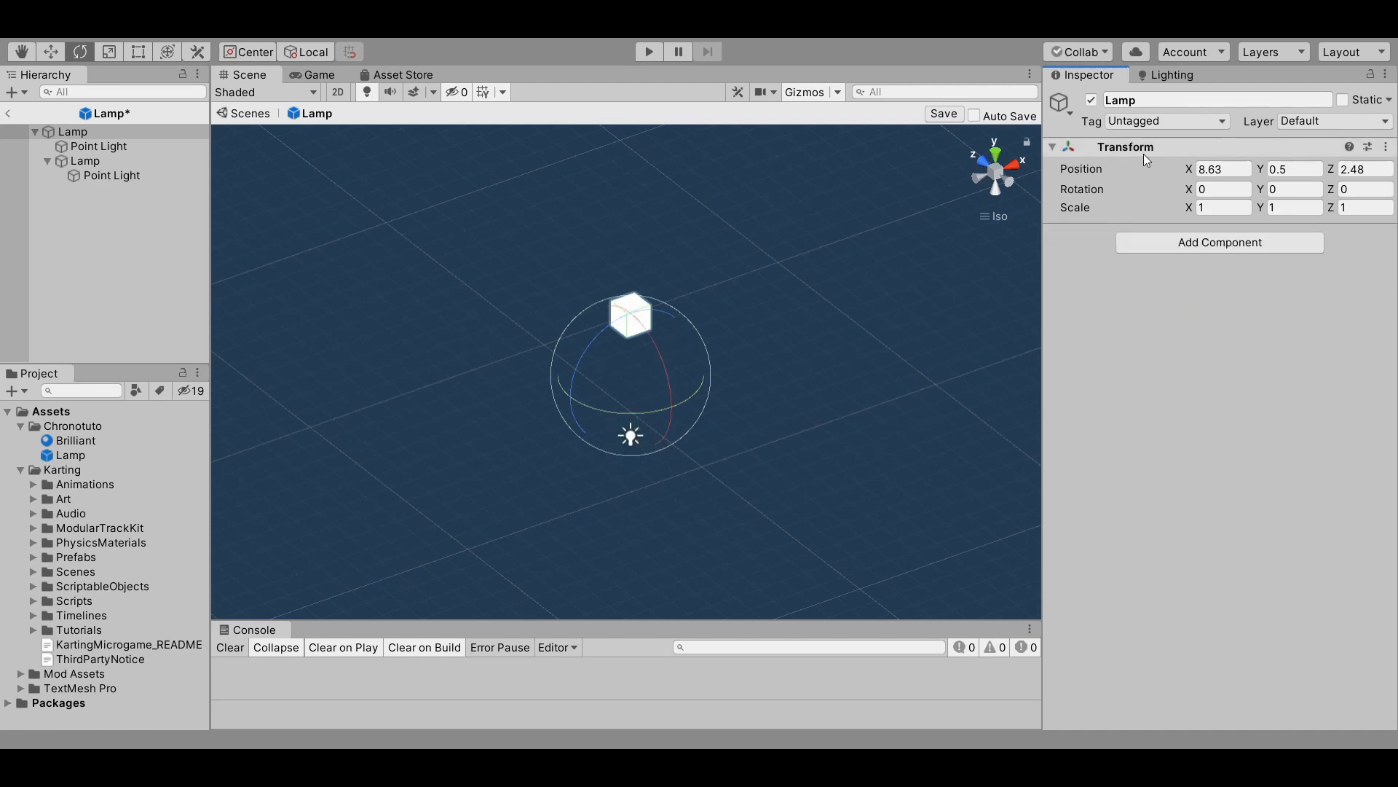
pyautogui.click(654, 420)
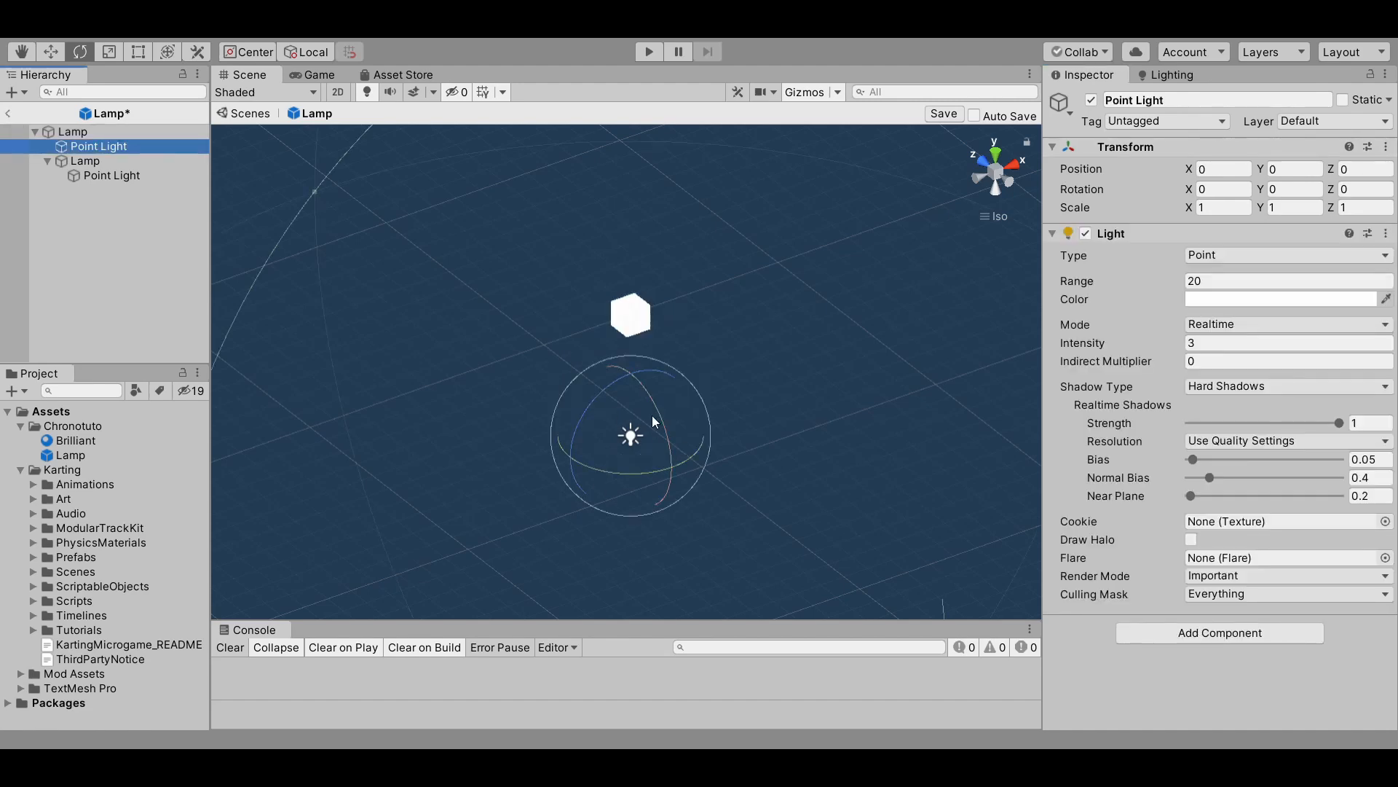
pyautogui.click(114, 176)
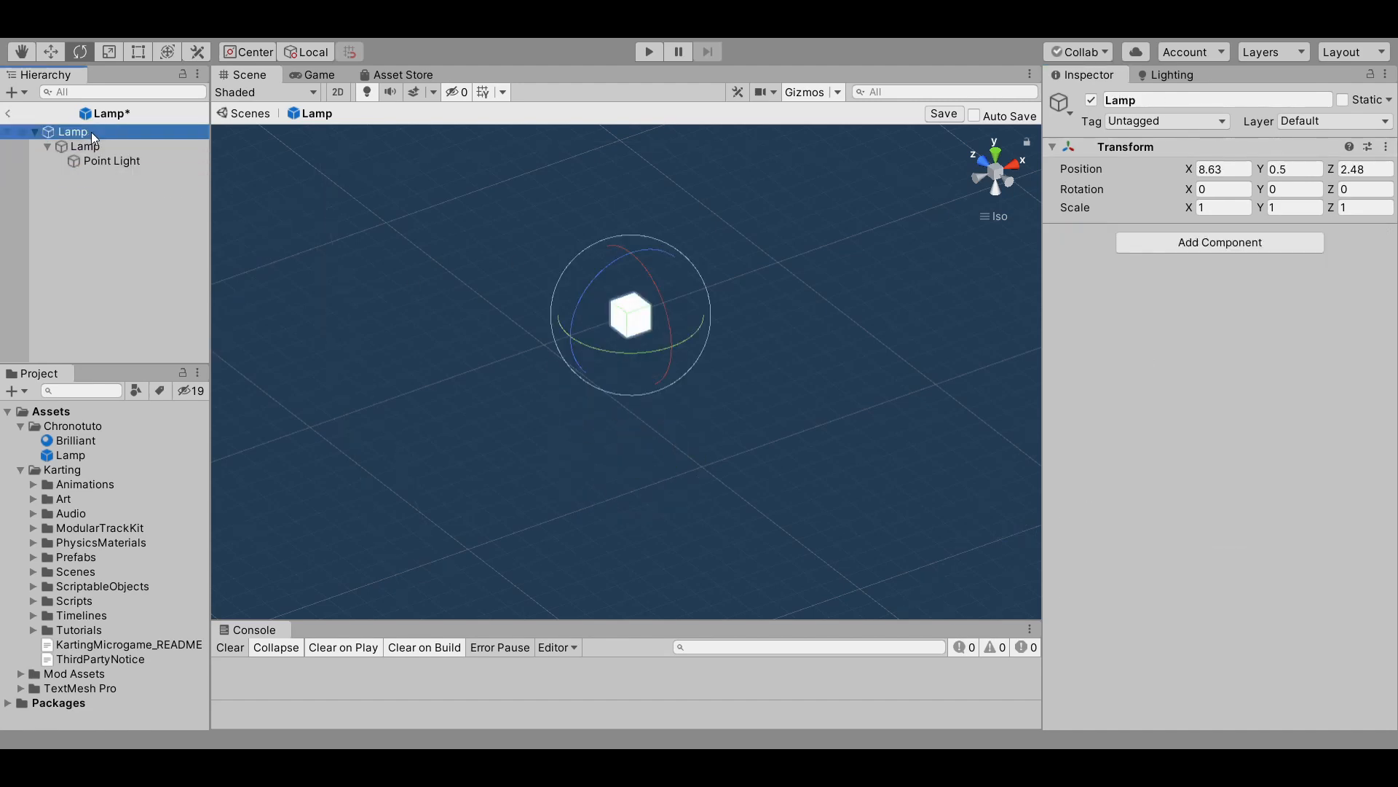
# Step: Add a 3D Cylinder as a child of the root Lamp
pyautogui.rightClick(92, 134)
pyautogui.moveTo(218, 349)
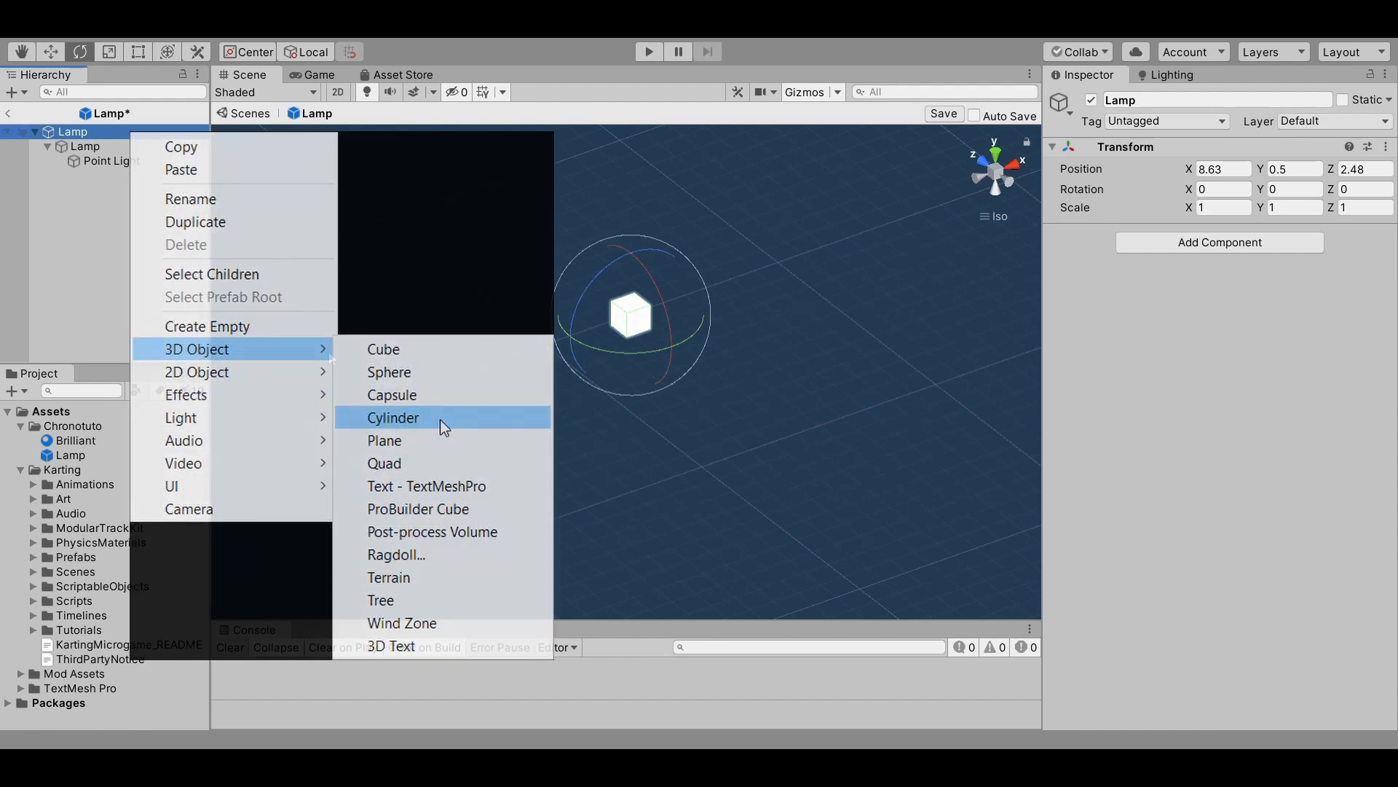
pyautogui.click(440, 418)
# Step: Scale the cylinder uniformly to about 0.48 and stretch it upward to the lamp cube, to a Y scale of about 2.58
pyautogui.click(1007, 185)
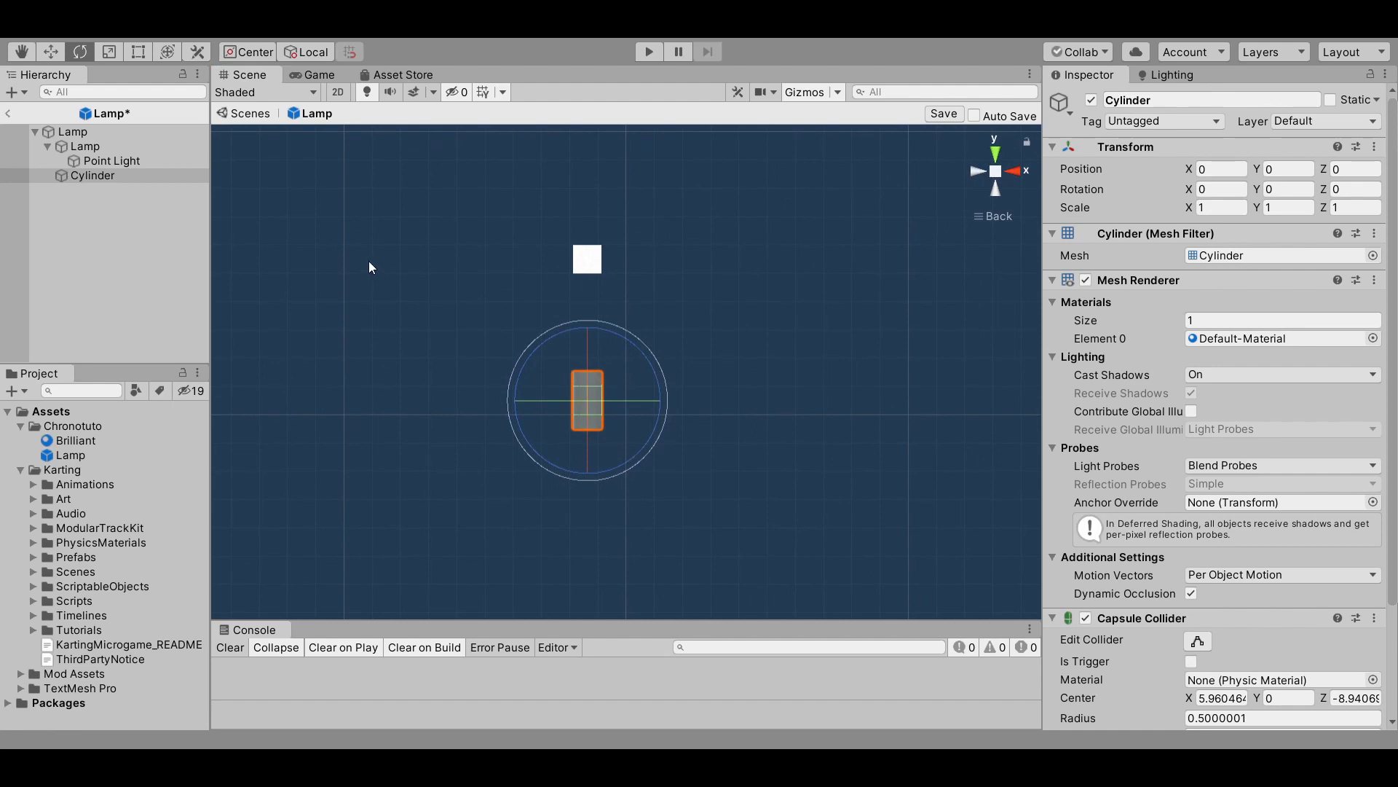
pyautogui.click(110, 51)
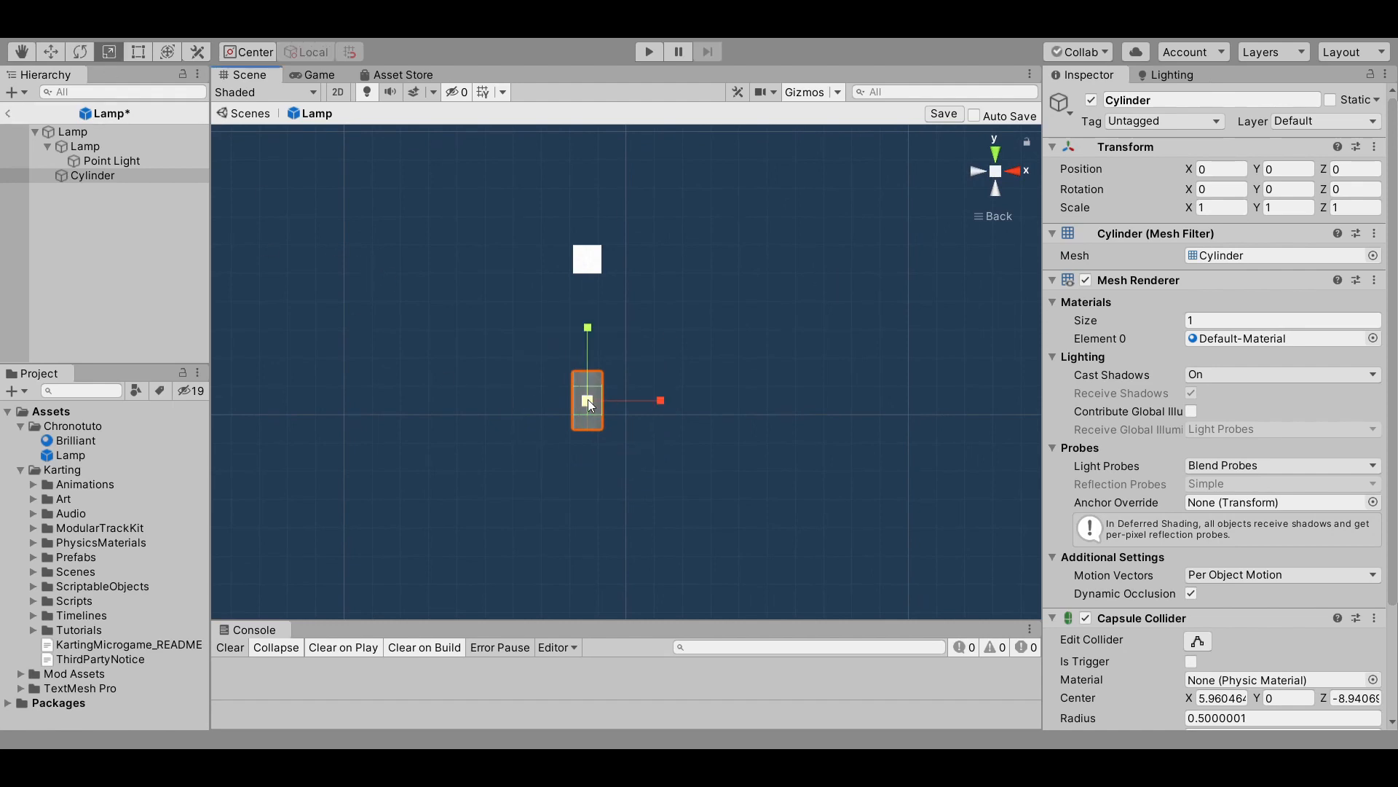
pyautogui.moveTo(588, 399); pyautogui.dragTo(540, 409)
pyautogui.scroll(1, 540, 409)
pyautogui.click(138, 51)
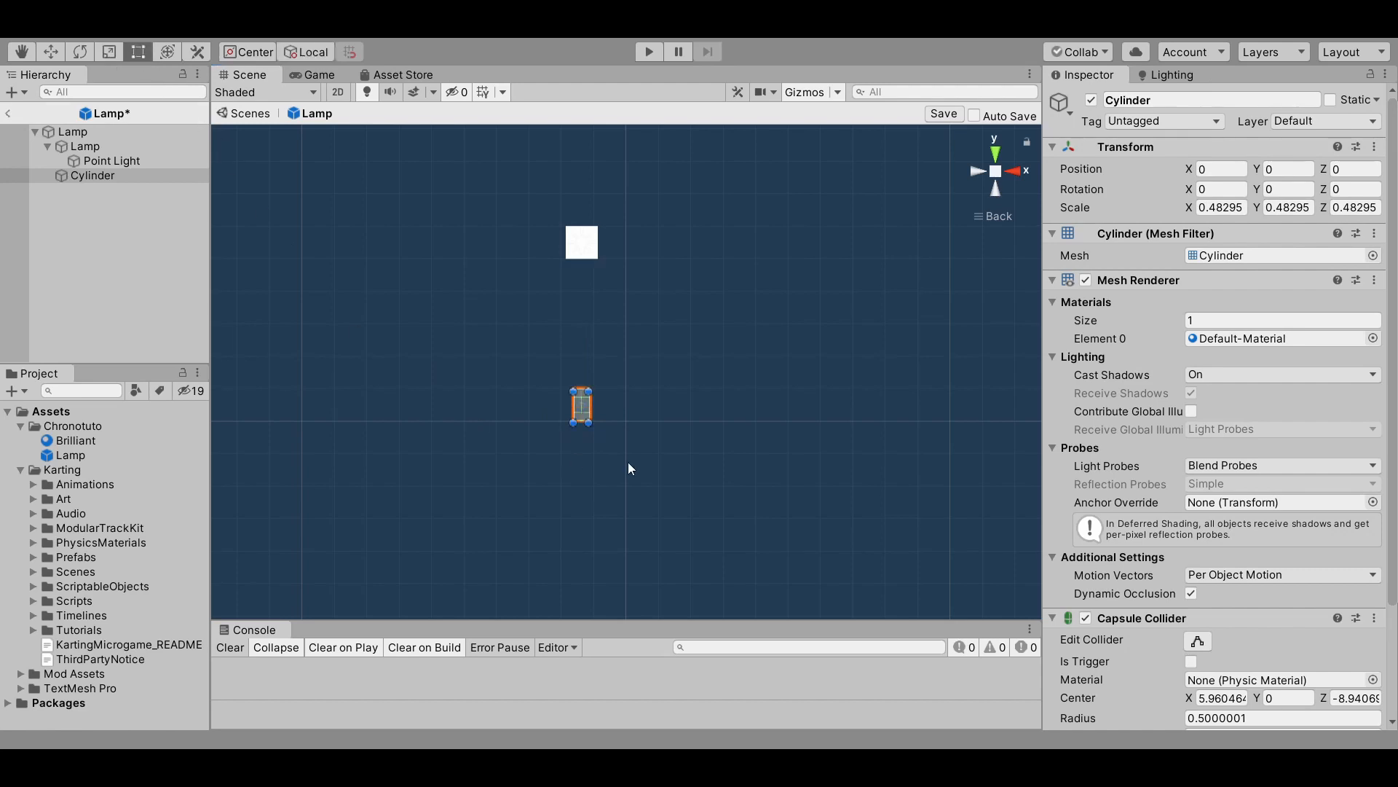
pyautogui.scroll(3, 630, 468)
pyautogui.moveTo(508, 466); pyautogui.dragTo(613, 399)
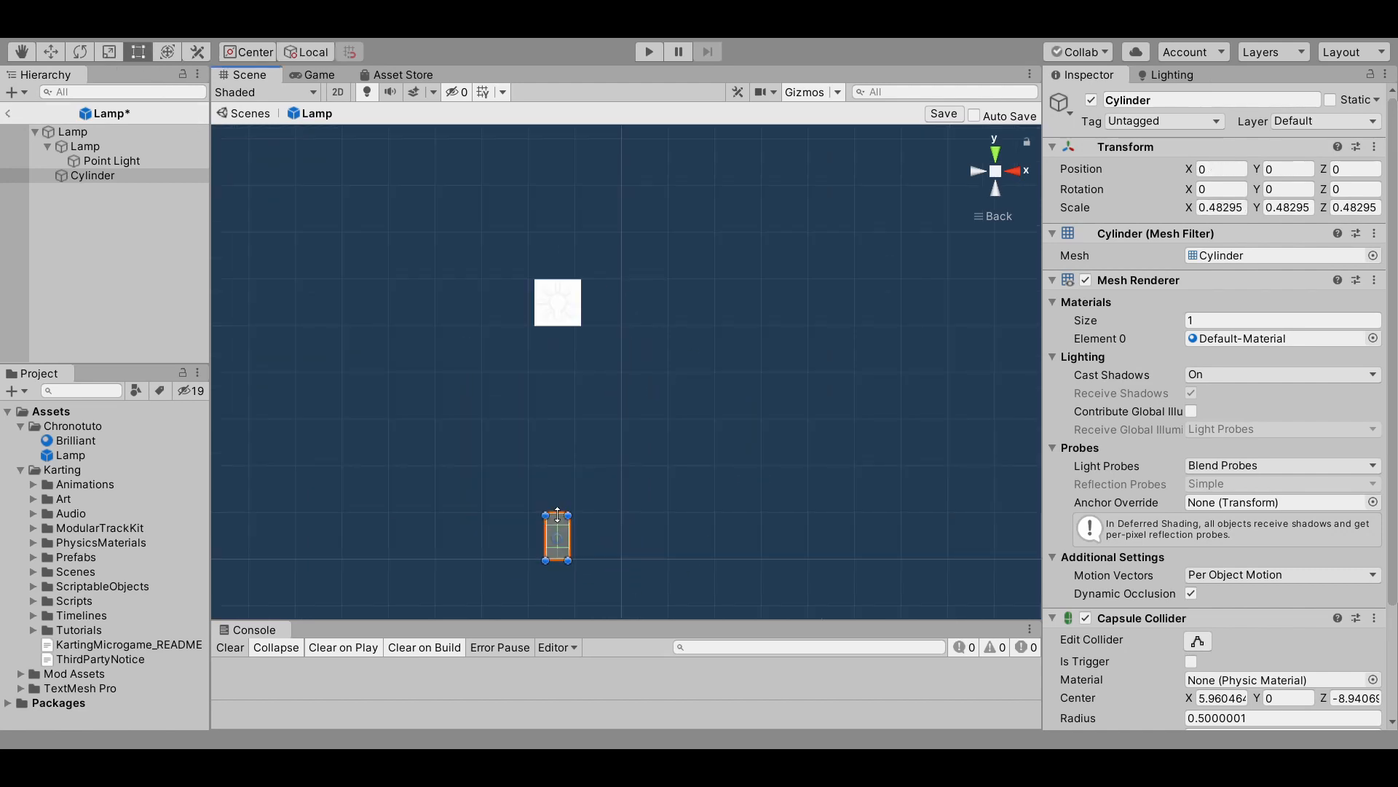
pyautogui.moveTo(557, 515); pyautogui.dragTo(555, 317)
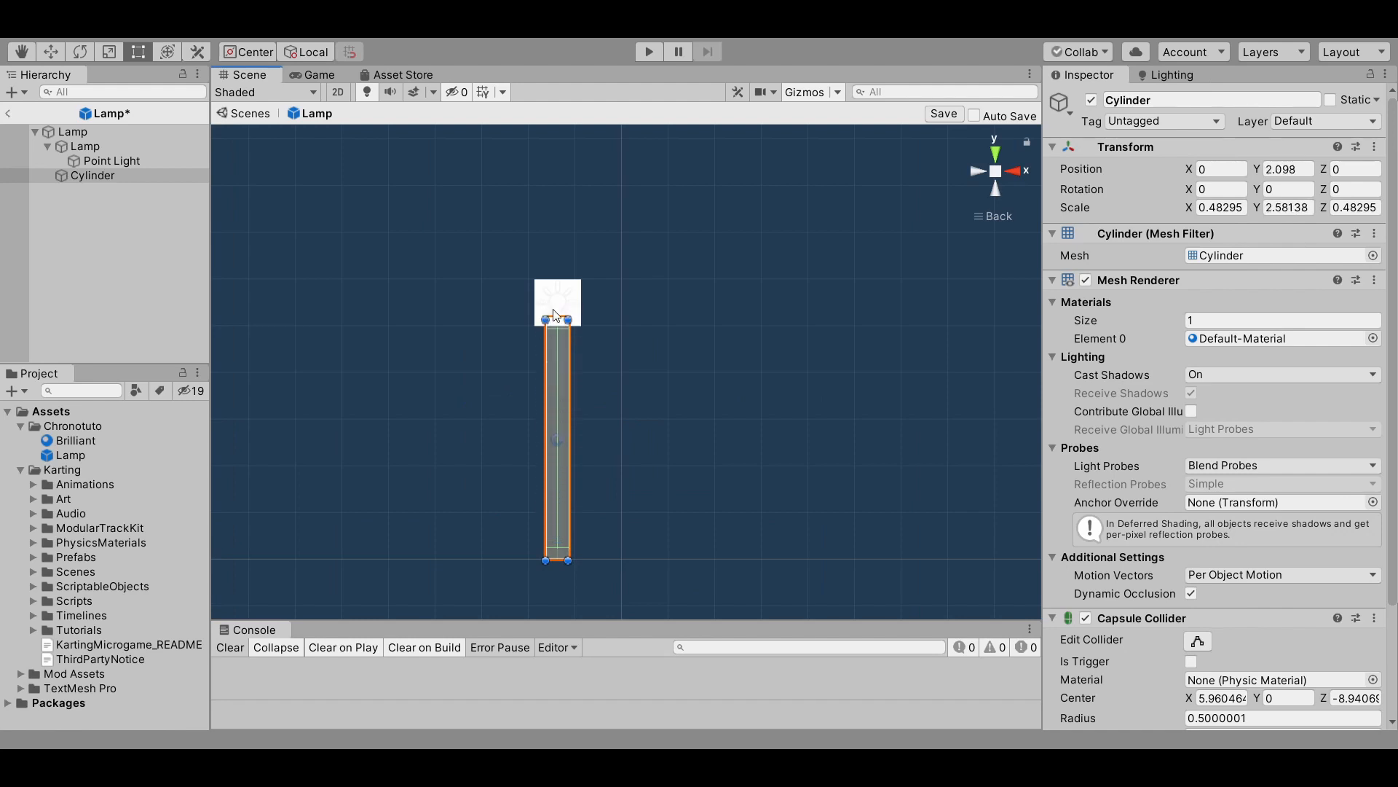
# Step: Save the edited Lamp prefab and return to the karting scene
pyautogui.click(931, 116)
pyautogui.click(10, 114)
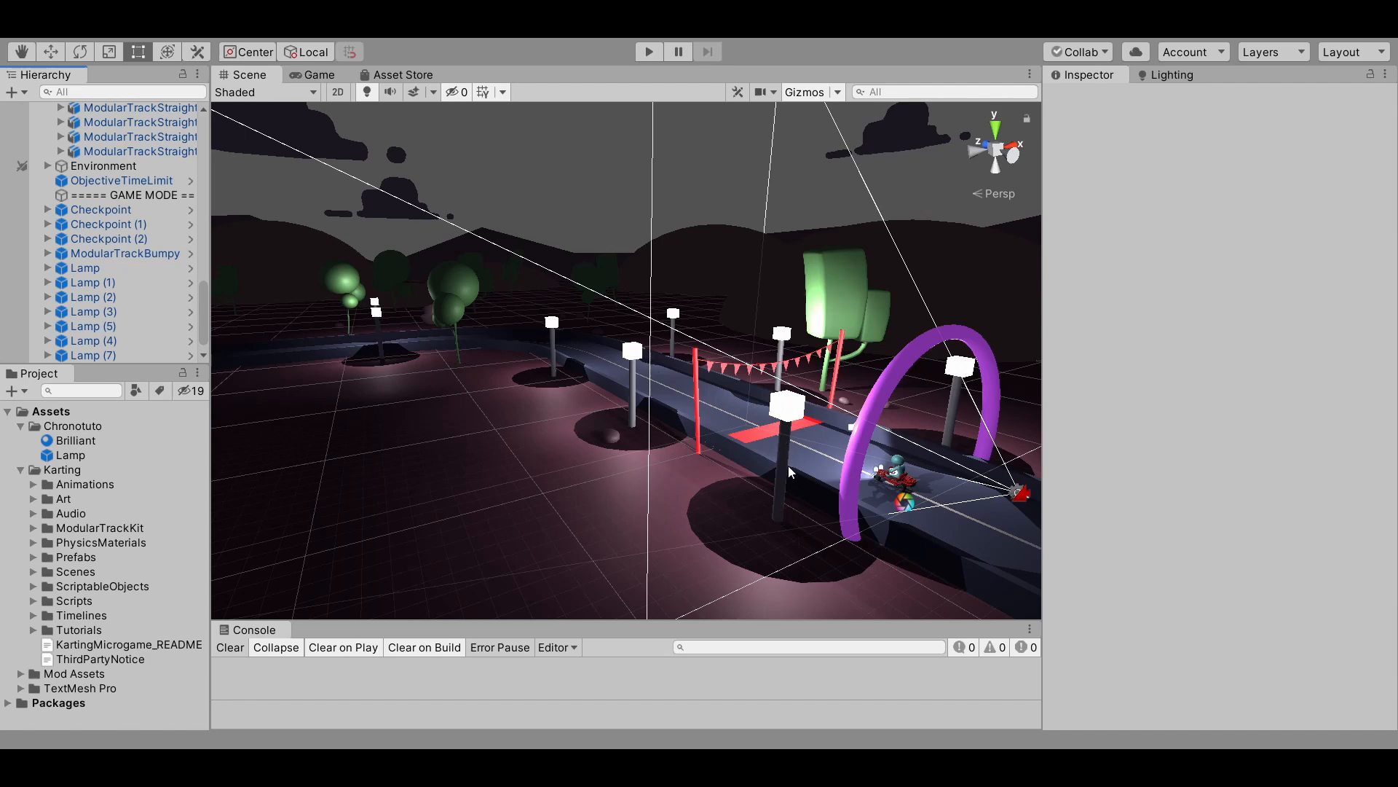
# Step: Reopen the Lamp prefab, turn off shadow casting on its Cylinder post, and return to the karting scene
pyautogui.doubleClick(71, 455)
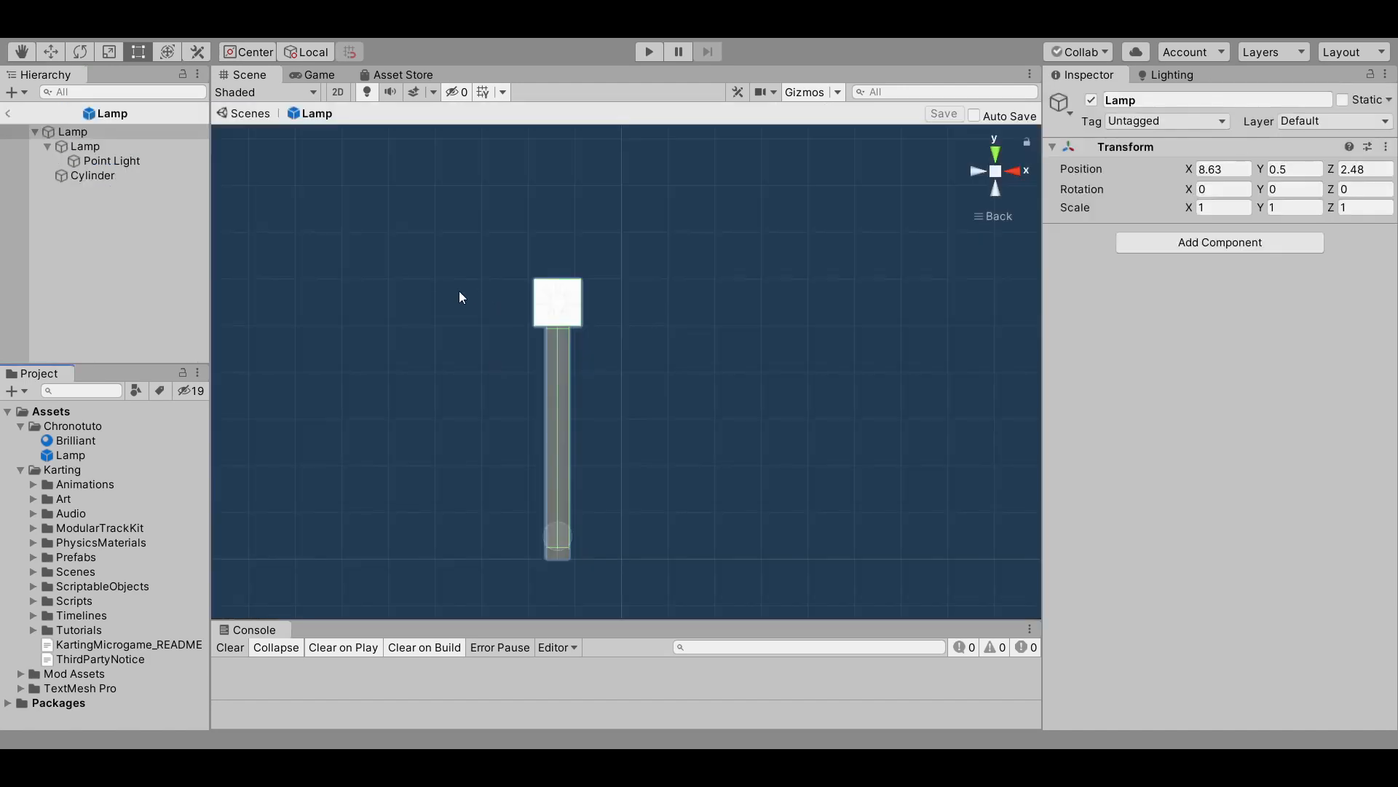
pyautogui.click(104, 176)
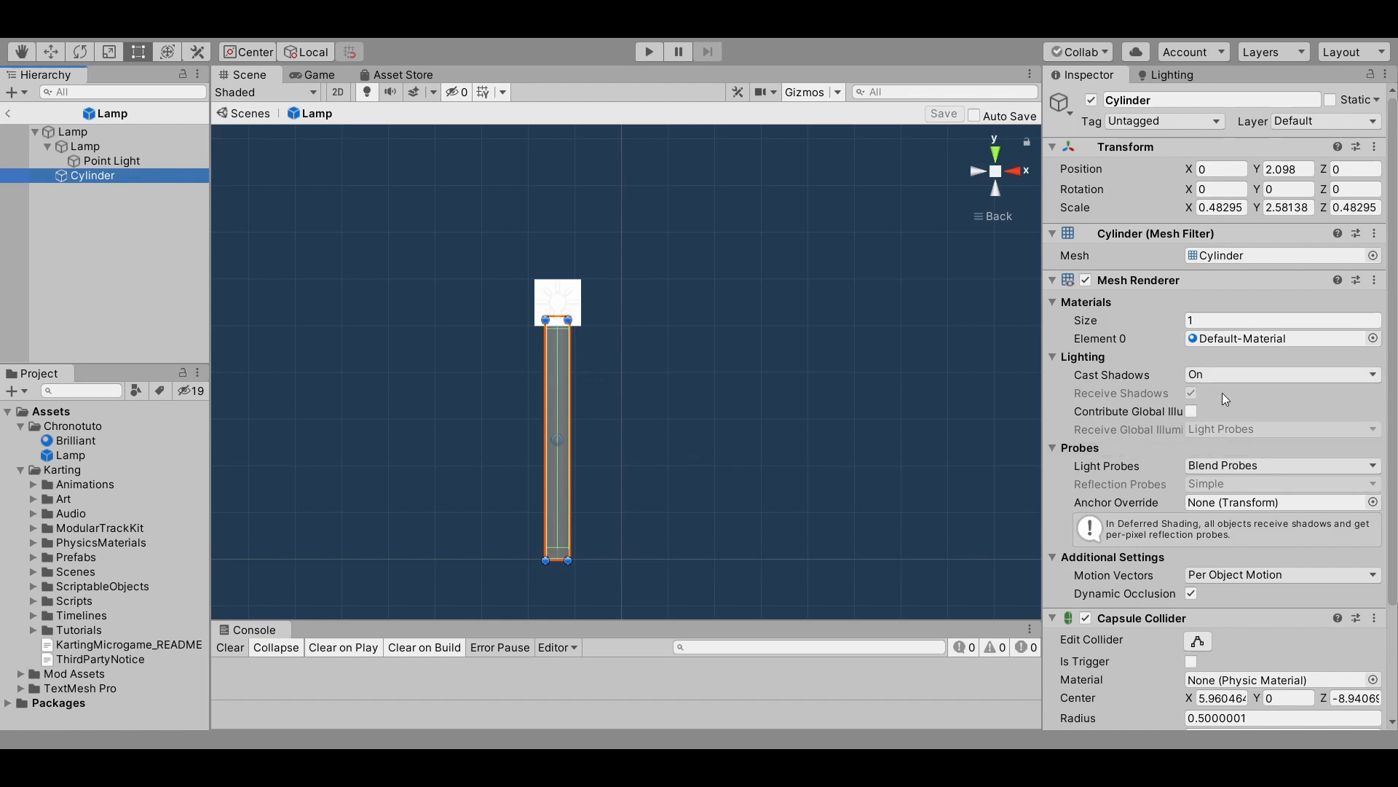
pyautogui.click(7, 113)
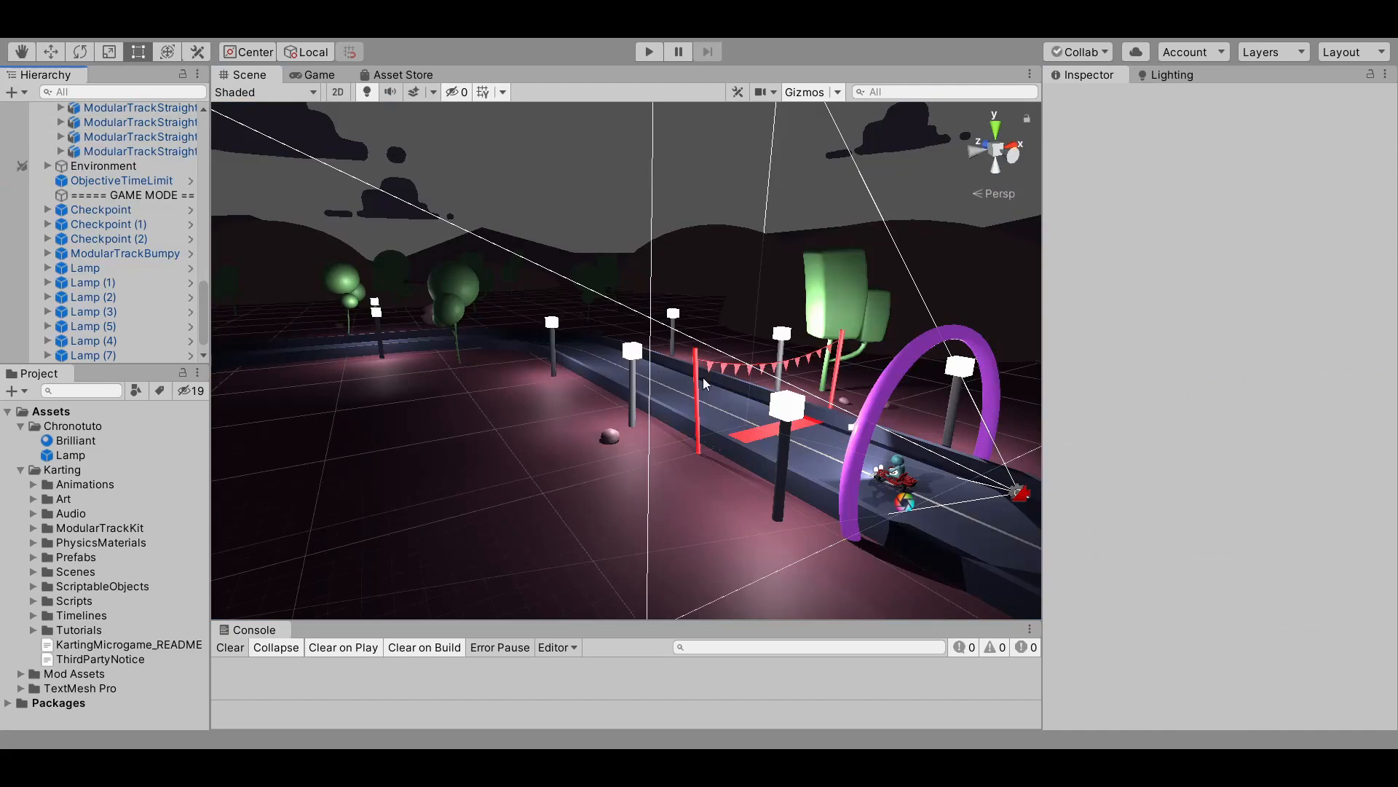
# Step: Play-test the game, steering the kart along the track's curves to examine the lamp posts and their lighting
pyautogui.hotkey('ctrl', 'p')
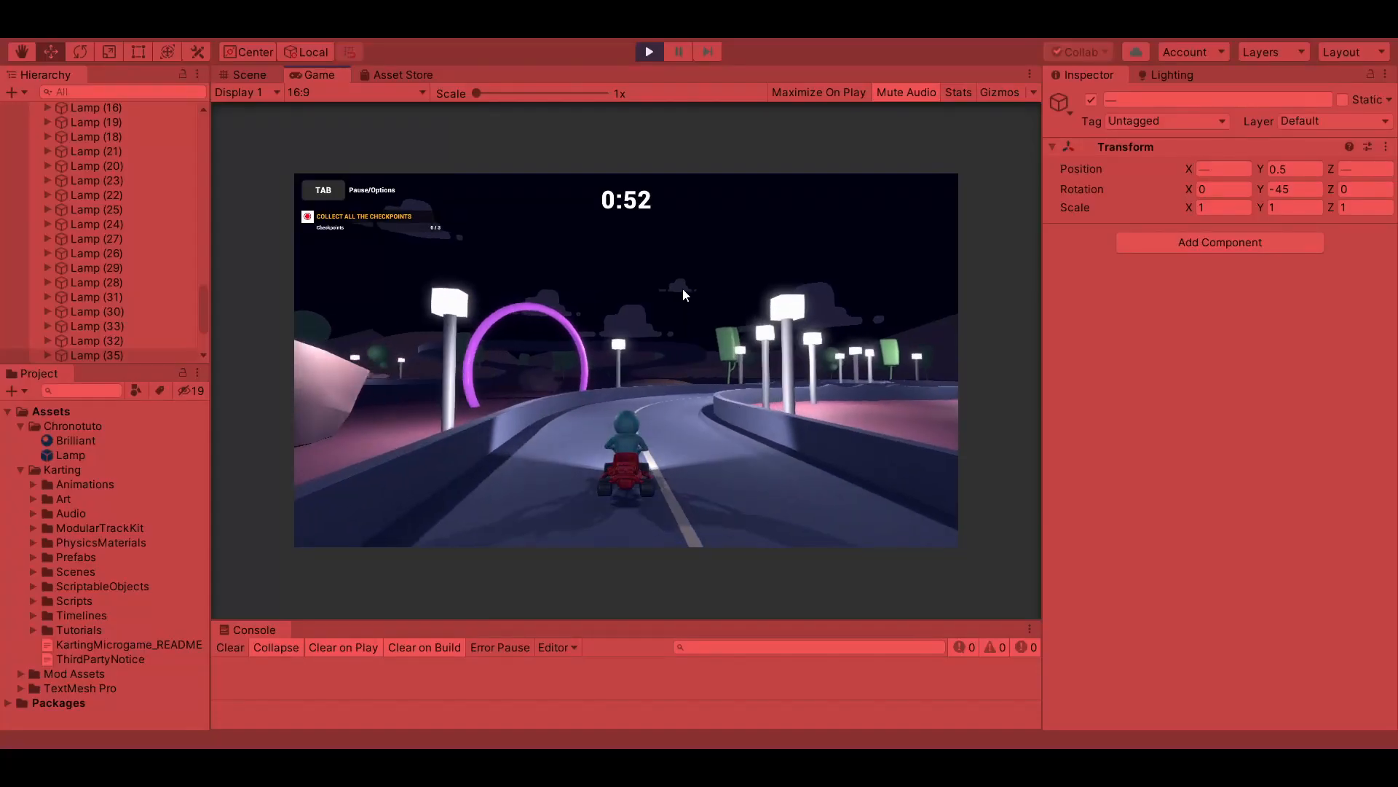
pyautogui.press('Right')
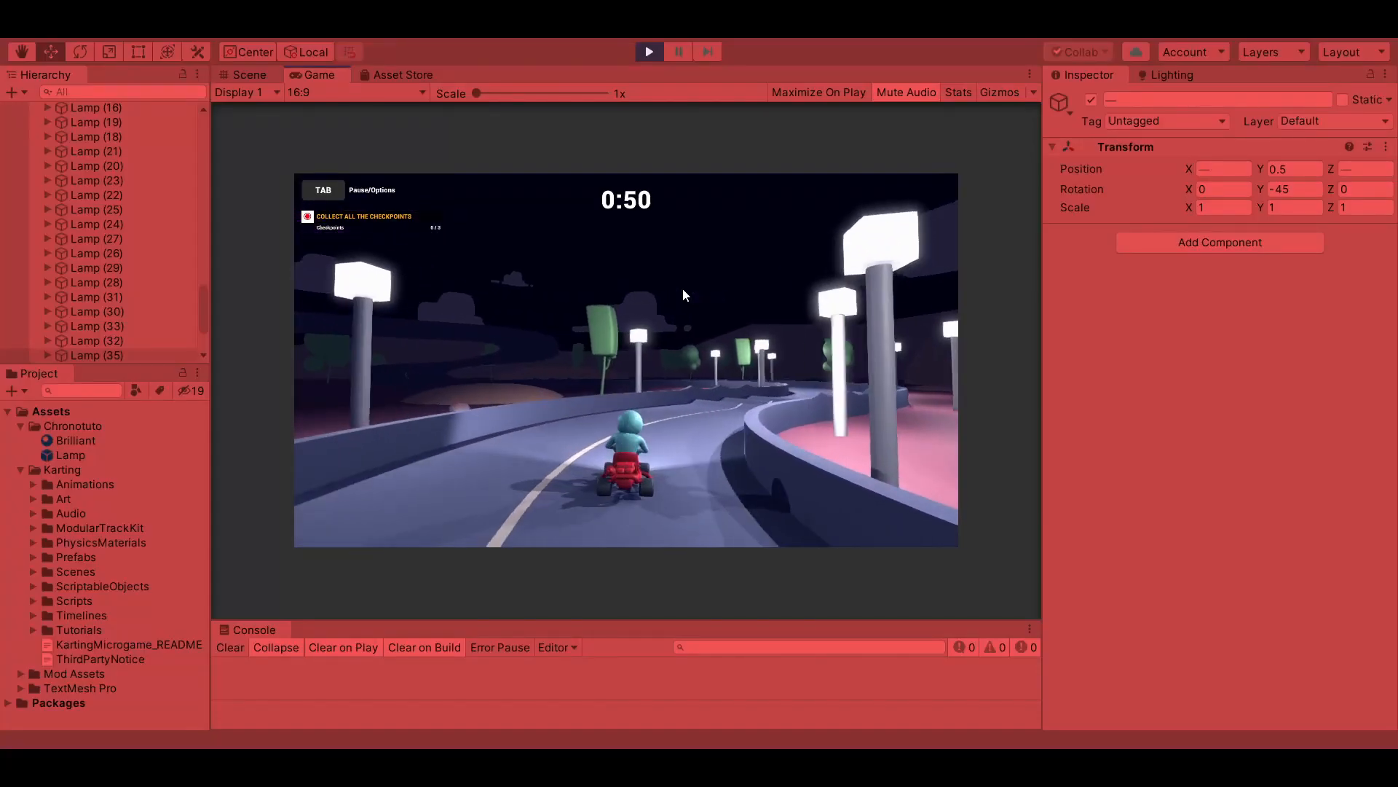
pyautogui.press('Left')
pyautogui.press('Left')
pyautogui.press('Right')
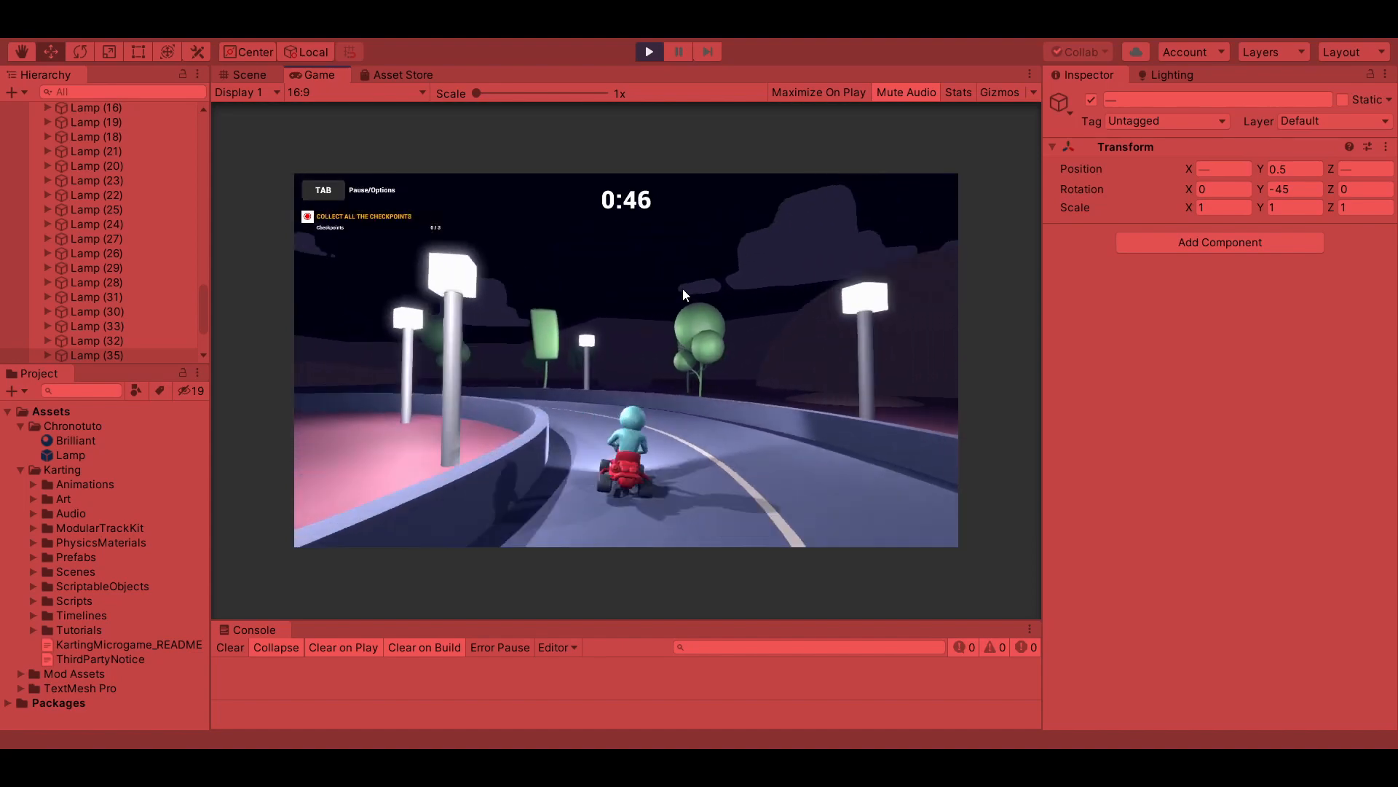
pyautogui.press('Left')
pyautogui.press('Right')
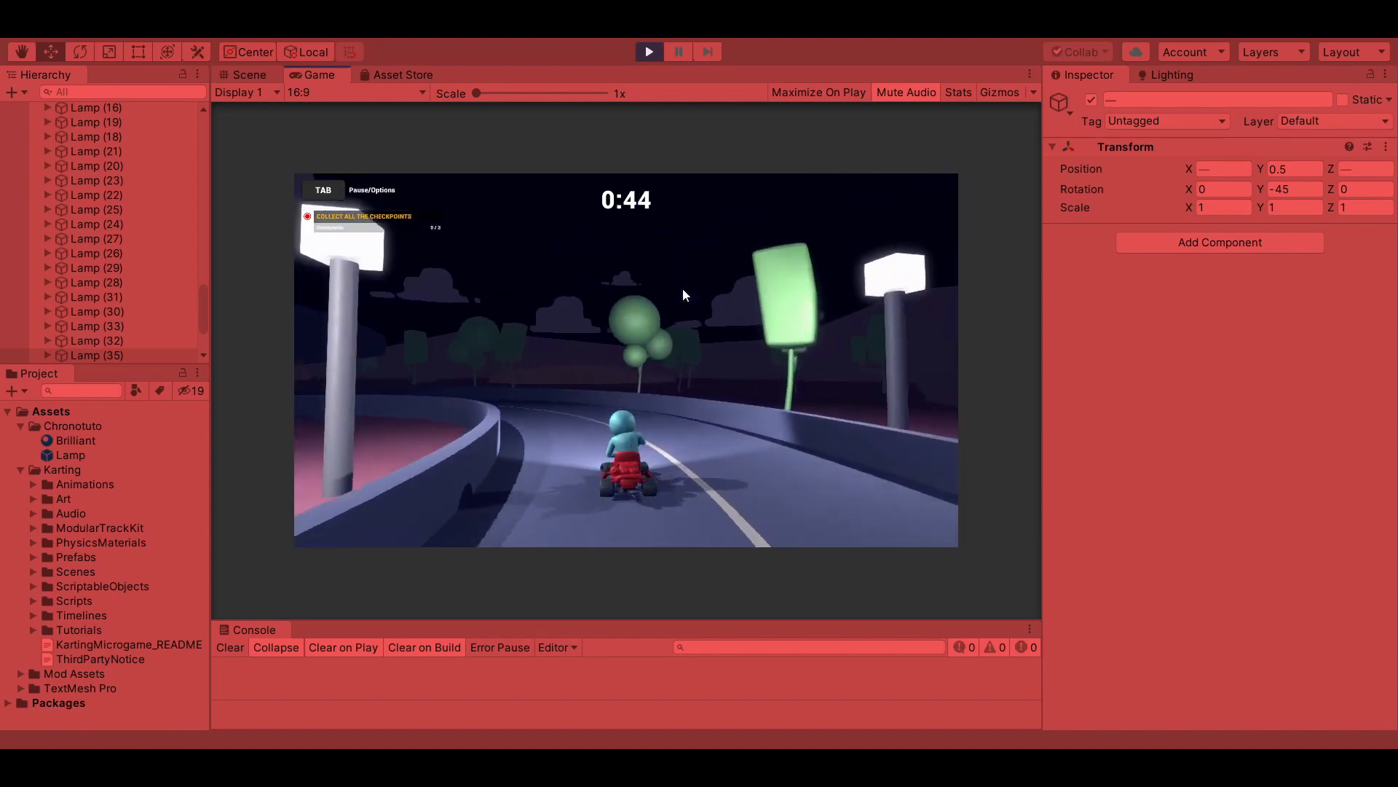